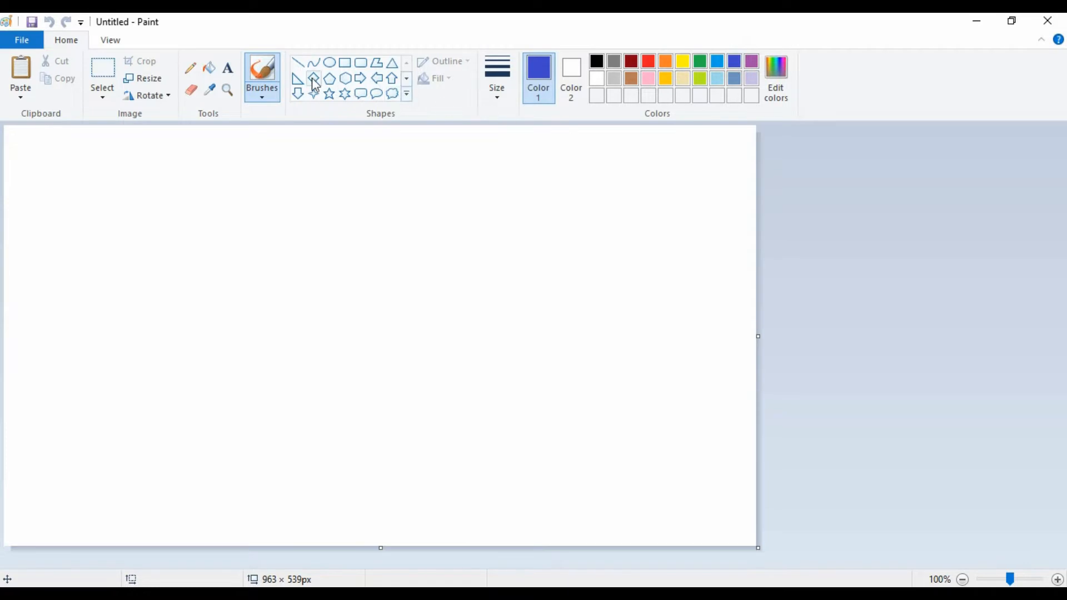
# Draw a diagonal line with the Curve tool across the canvas's upper half and color it dark navy (RGB 17, 20, 64).
pyautogui.click(313, 64)
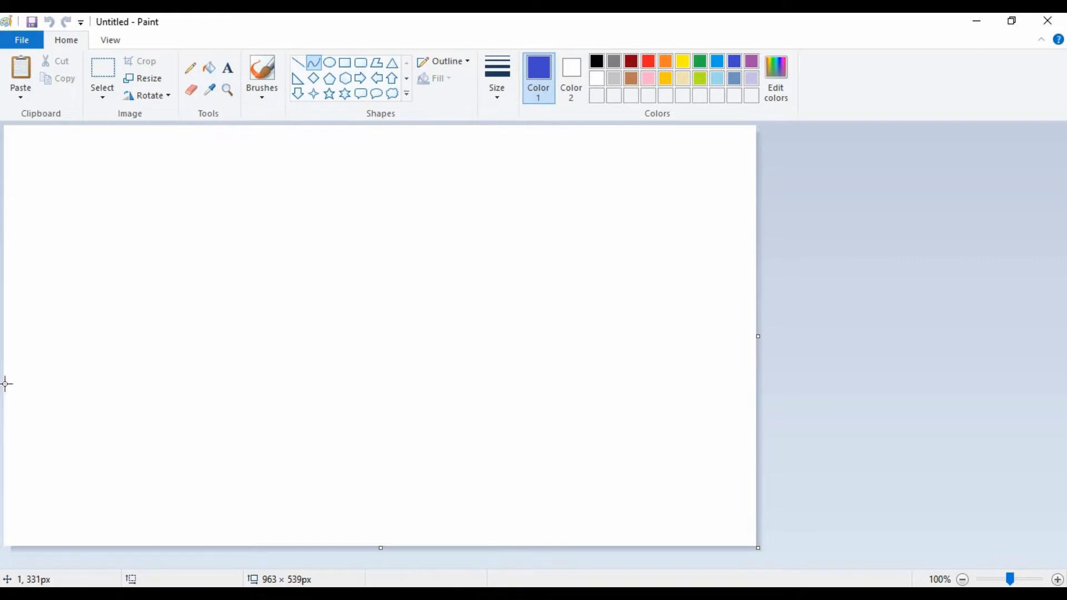
pyautogui.moveTo(7, 383); pyautogui.dragTo(1064, 17)
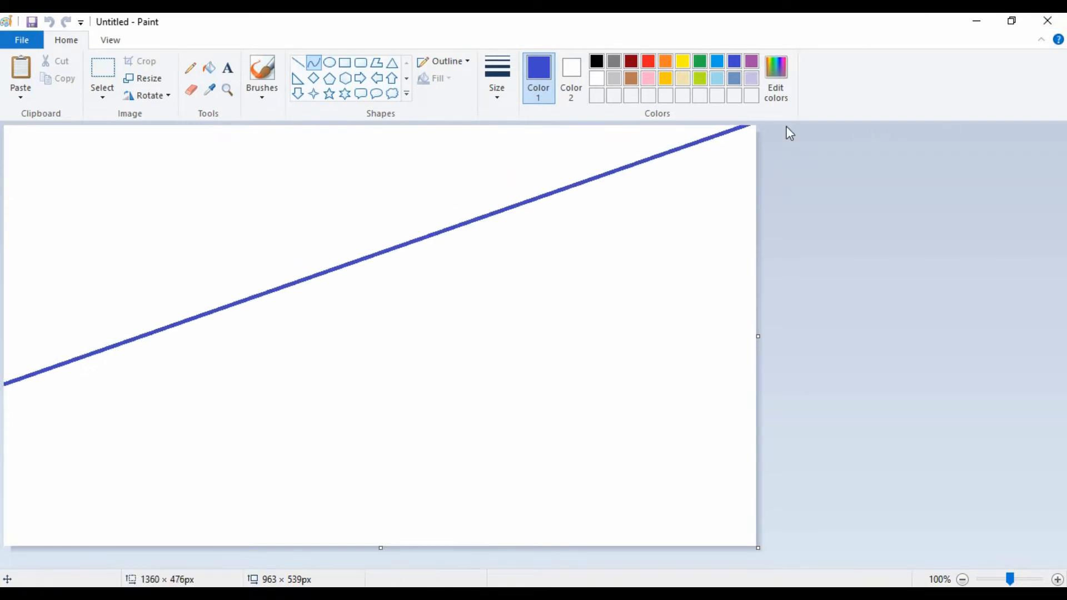
pyautogui.click(779, 88)
pyautogui.click(694, 333)
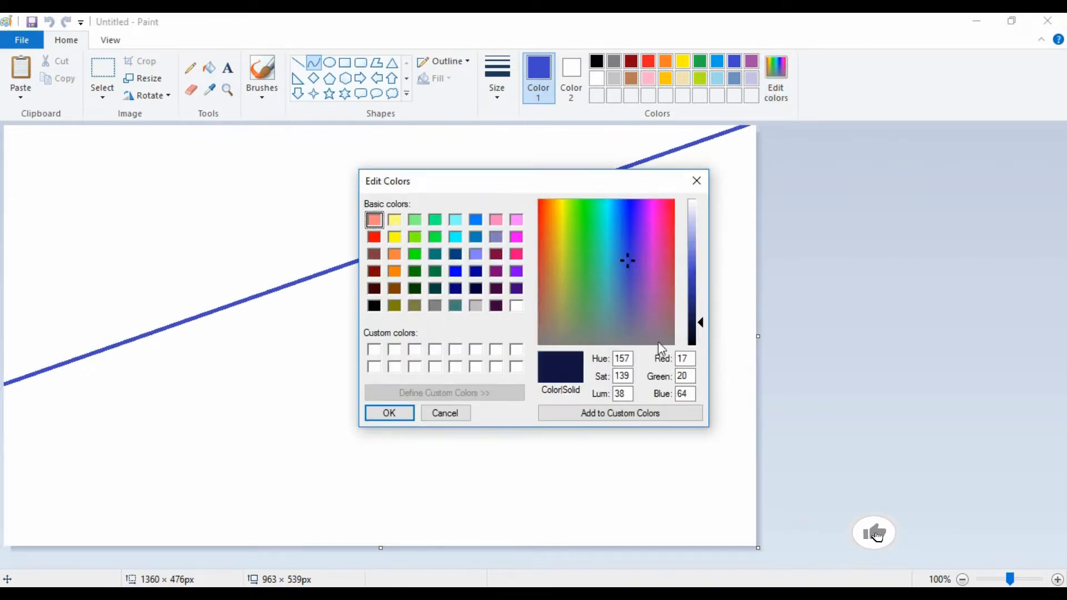
pyautogui.click(389, 412)
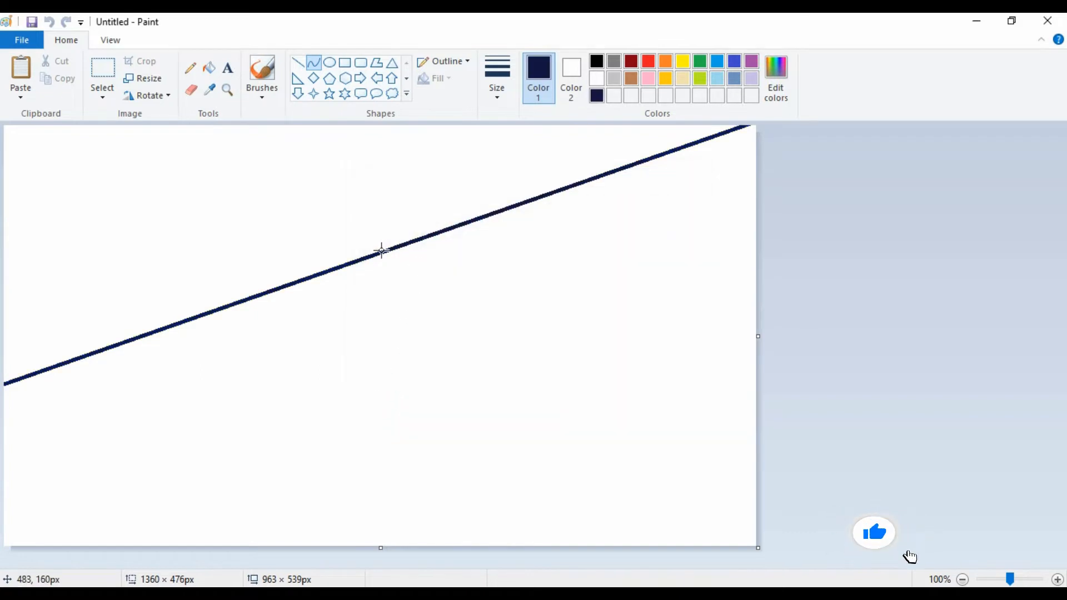
# Bend the navy line into an S-shaped wave spanning the canvas and fill the area above it with the same navy.
pyautogui.moveTo(376, 253); pyautogui.dragTo(672, 333)
pyautogui.moveTo(150, 373); pyautogui.dragTo(150, 392)
pyautogui.click(150, 250)
pyautogui.moveTo(473, 305); pyautogui.dragTo(349, 349)
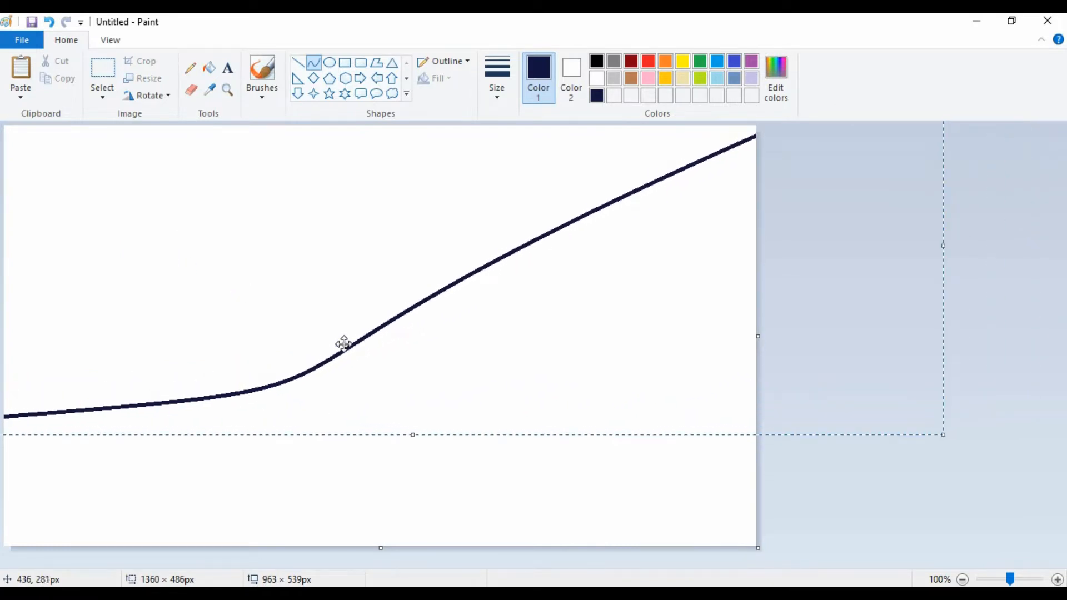
pyautogui.click(208, 67)
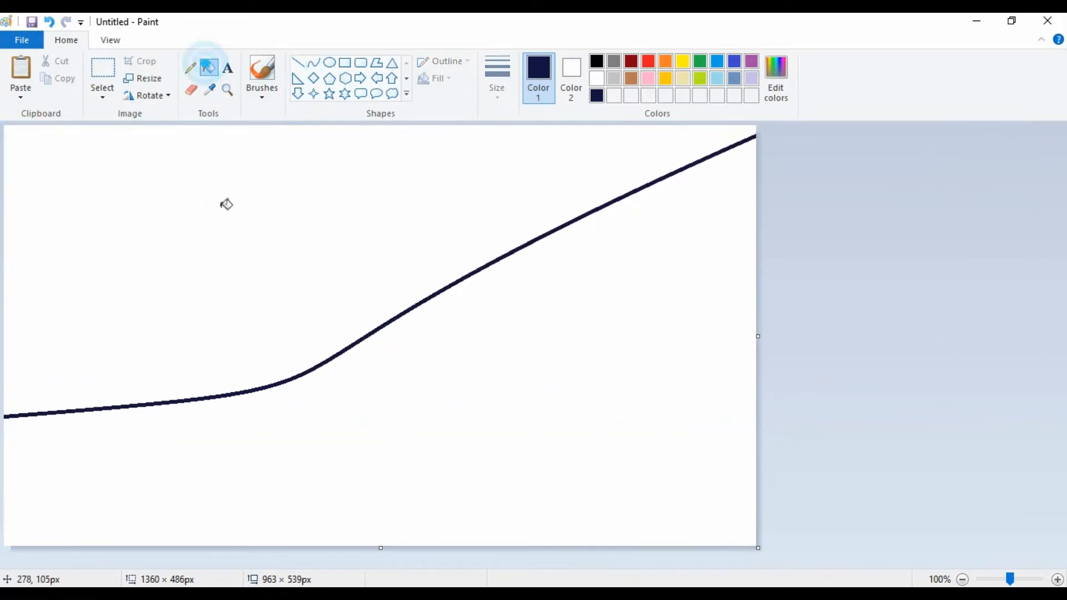
pyautogui.click(223, 203)
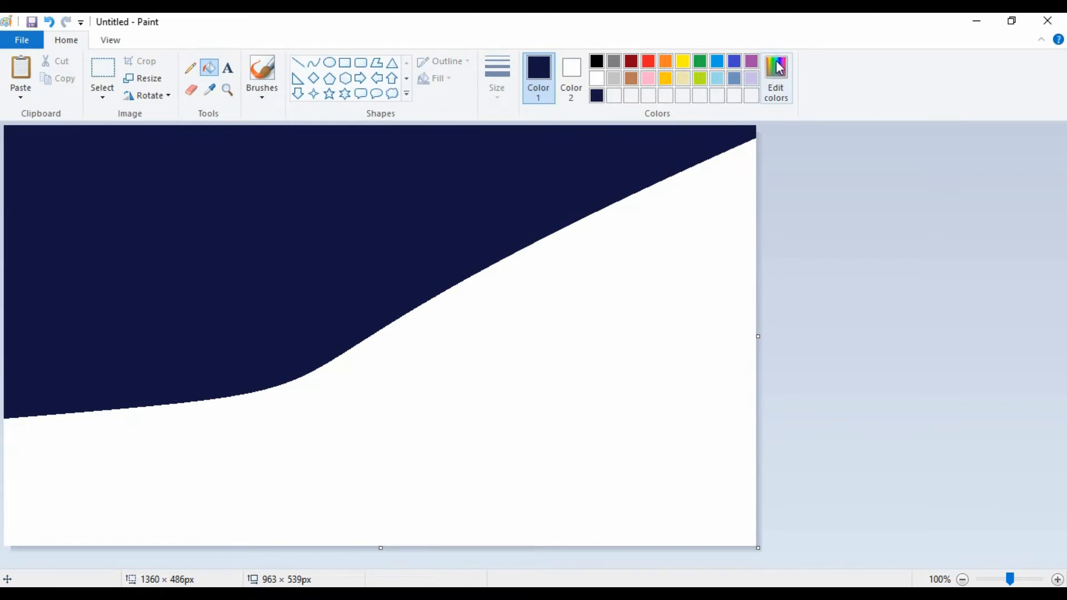
# Mix a custom medium-dark blue with RGB 33, 39, 122 as the foreground color.
pyautogui.click(776, 78)
pyautogui.click(700, 303)
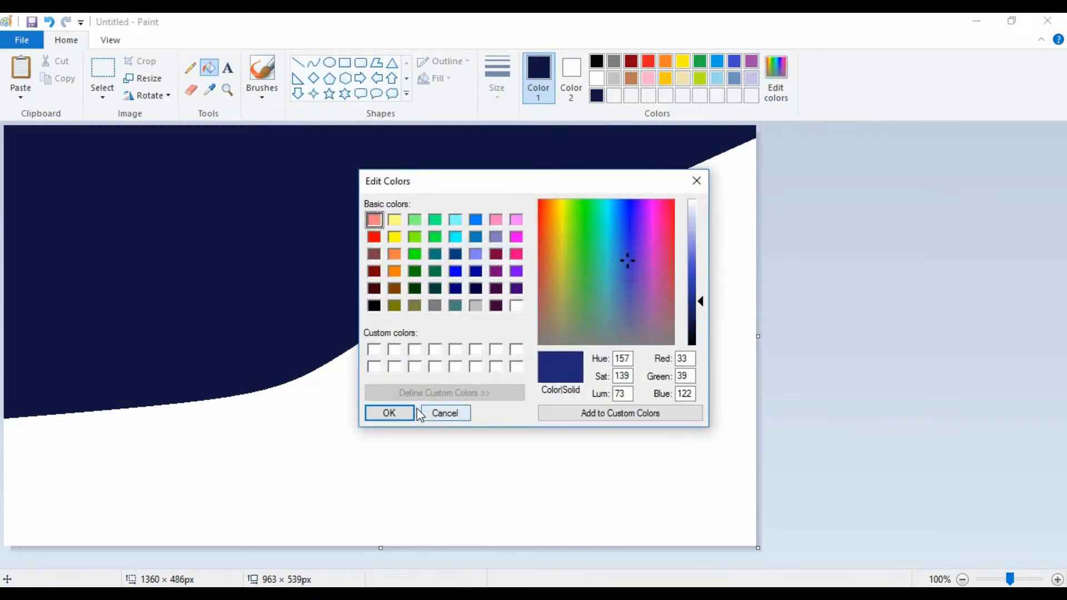
pyautogui.click(390, 413)
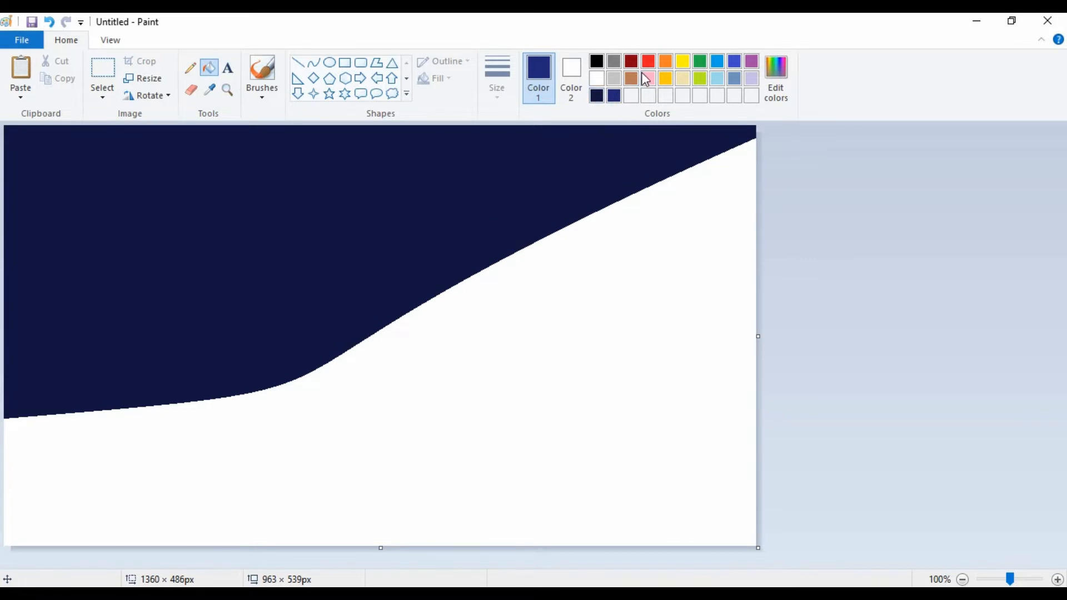
# Draw an indigo curve arching from the navy area's lower edge to the canvas's right edge and fill the wedge above it with indigo.
pyautogui.click(731, 64)
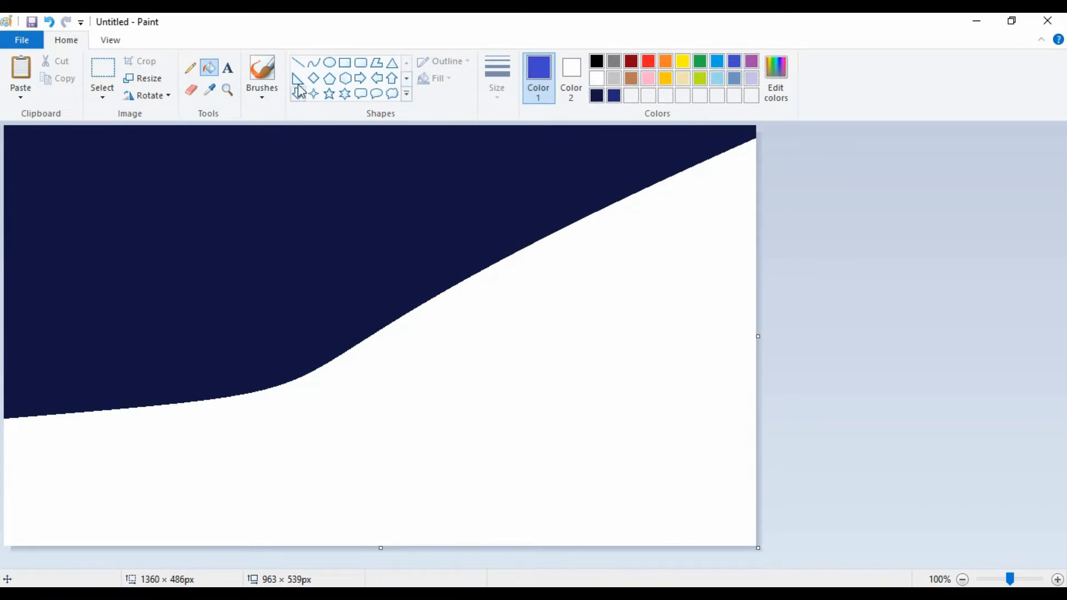
pyautogui.click(314, 62)
pyautogui.moveTo(121, 410); pyautogui.dragTo(793, 409)
pyautogui.moveTo(586, 410); pyautogui.dragTo(560, 229)
pyautogui.click(472, 374)
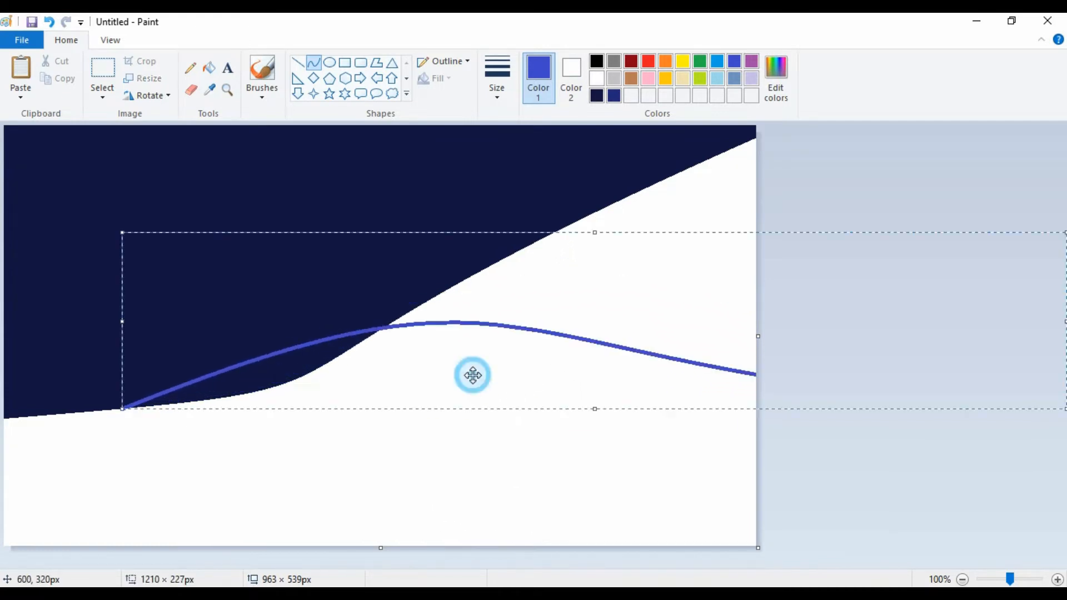
pyautogui.moveTo(469, 316); pyautogui.dragTo(629, 295)
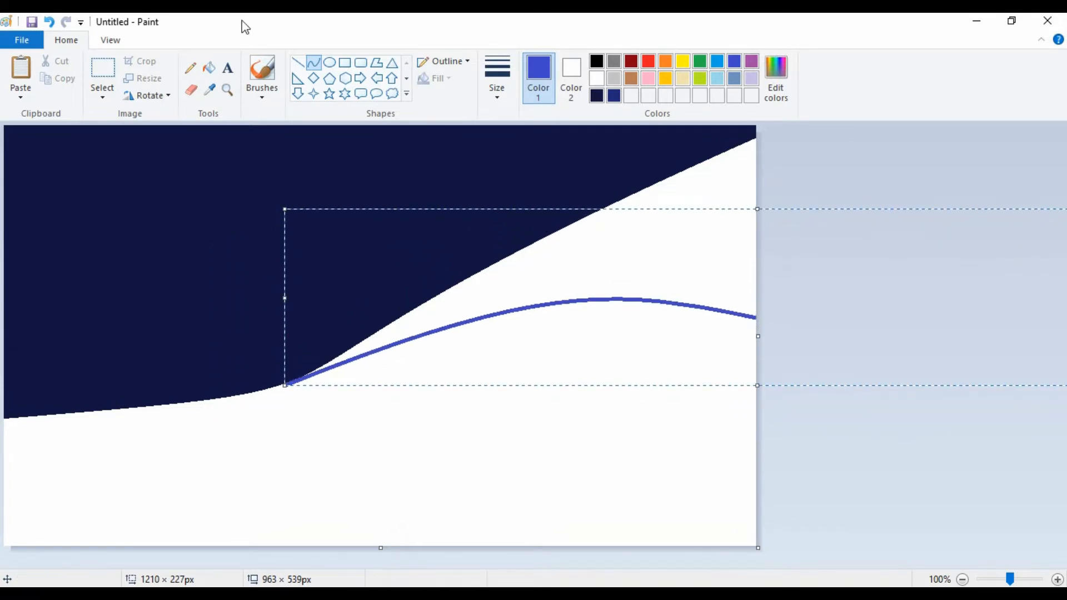
pyautogui.click(209, 67)
pyautogui.click(663, 232)
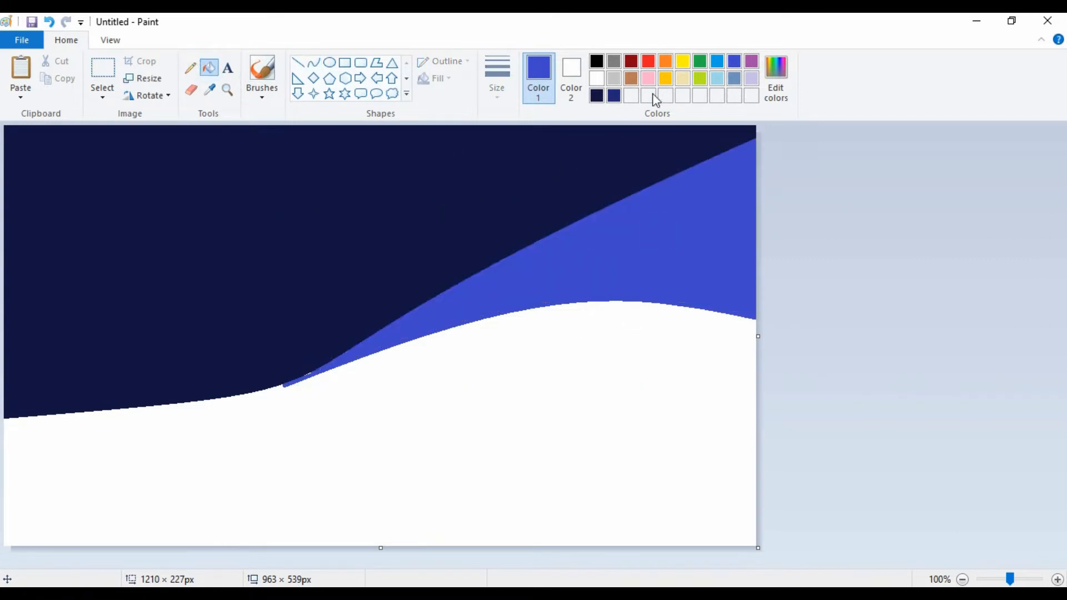
# Draw a gently bent curve from the left end of the navy area's lower edge down to the canvas's bottom-right corner.
pyautogui.click(313, 62)
pyautogui.moveTo(7, 421)
pyautogui.mouseDown()
pyautogui.moveTo(495, 515)
pyautogui.moveTo(756, 539)
pyautogui.mouseUp()
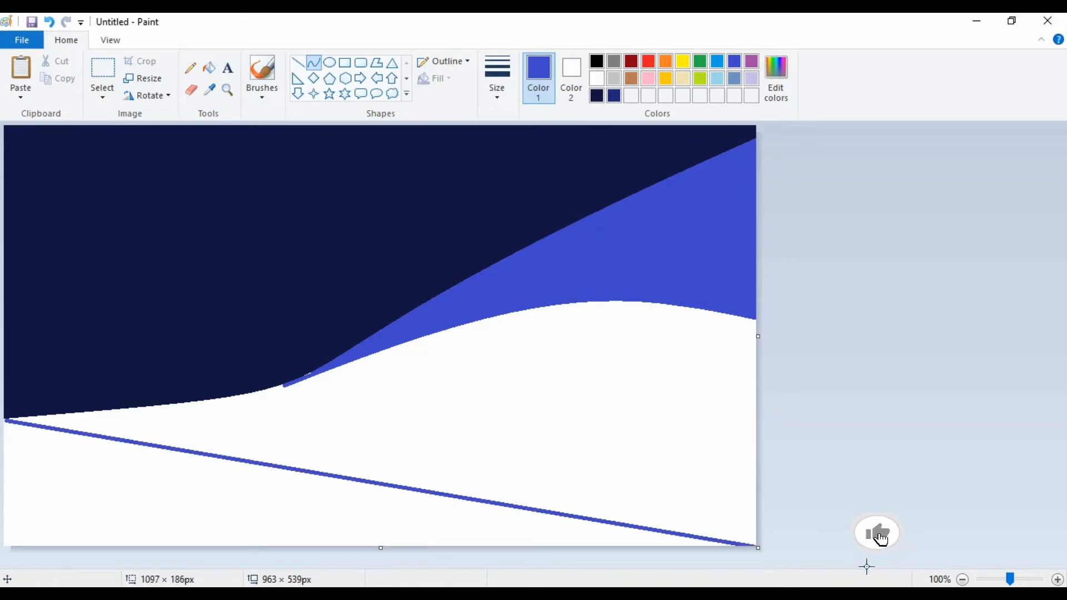
pyautogui.moveTo(411, 481); pyautogui.dragTo(412, 408)
pyautogui.click(344, 491)
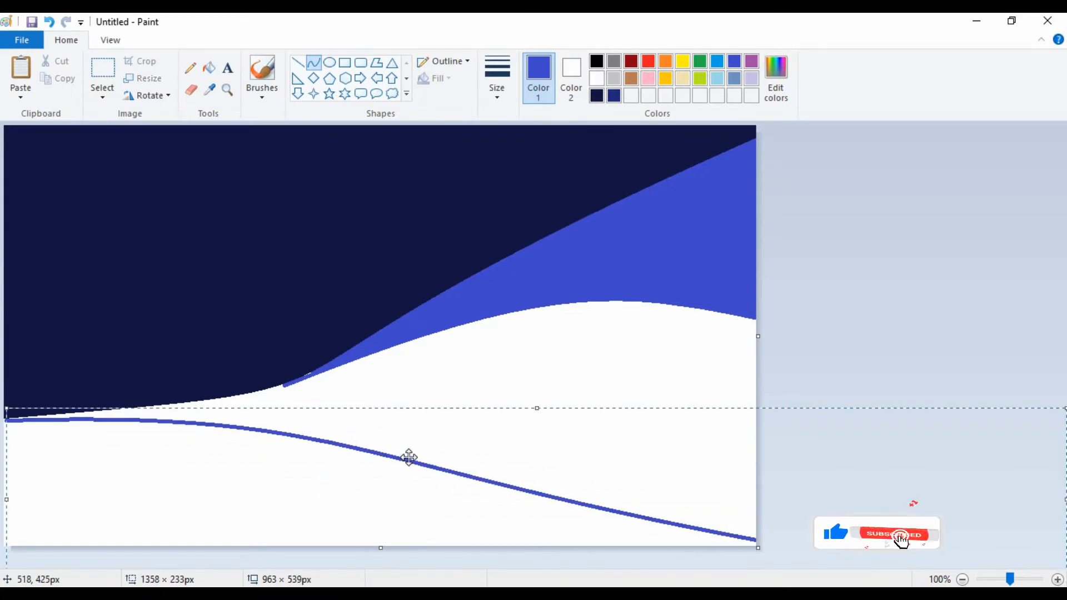
pyautogui.moveTo(410, 457); pyautogui.dragTo(384, 458)
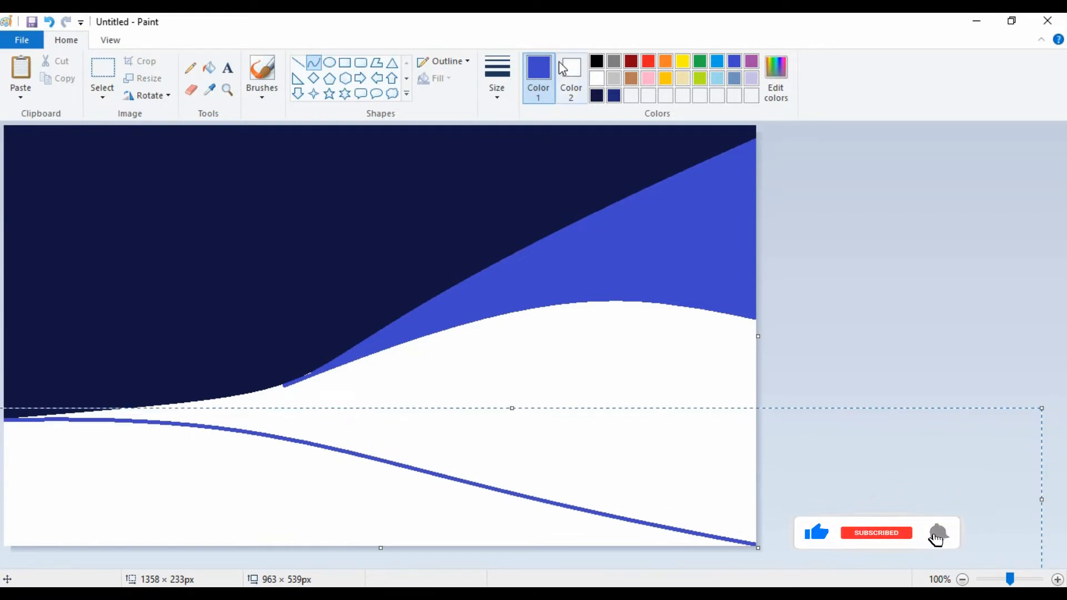
# Fill the white band above the lowest curve with bright turquoise blue and the area below it with light turquoise.
pyautogui.click(720, 65)
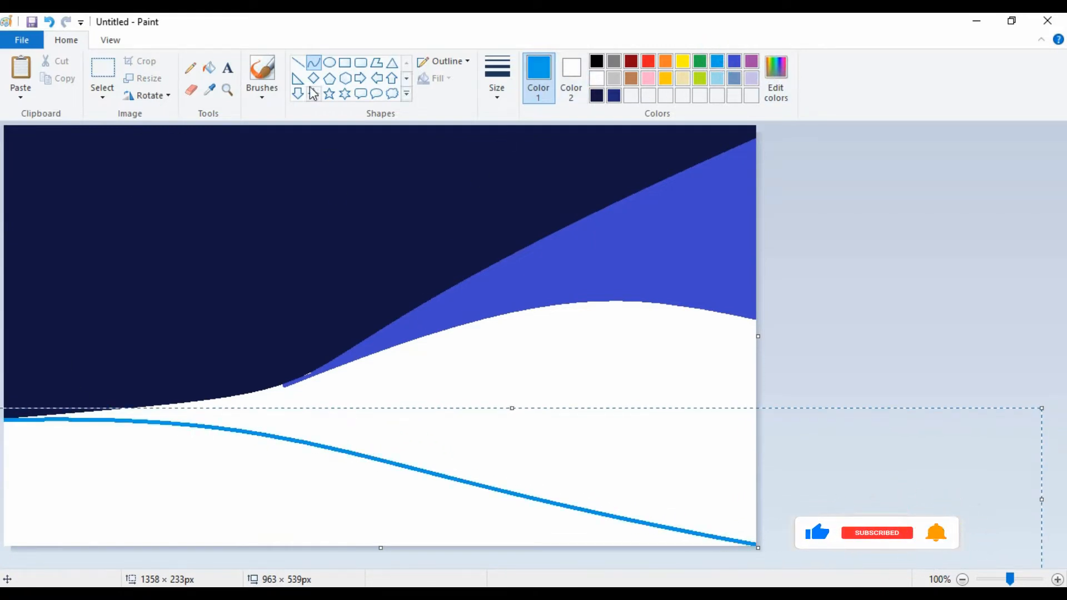
pyautogui.click(209, 67)
pyautogui.click(506, 345)
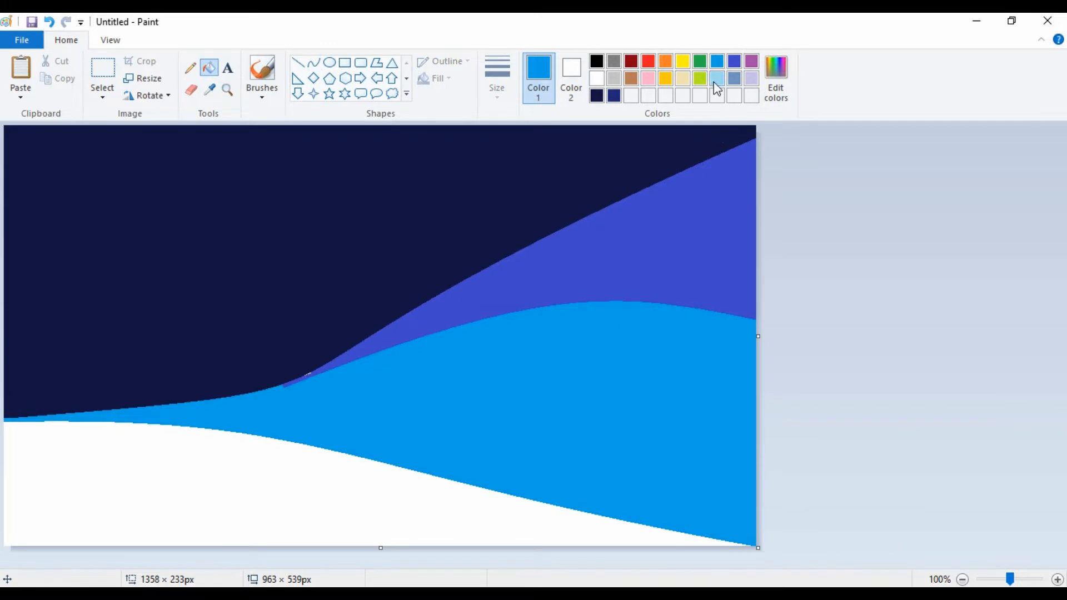
pyautogui.click(717, 77)
pyautogui.click(179, 478)
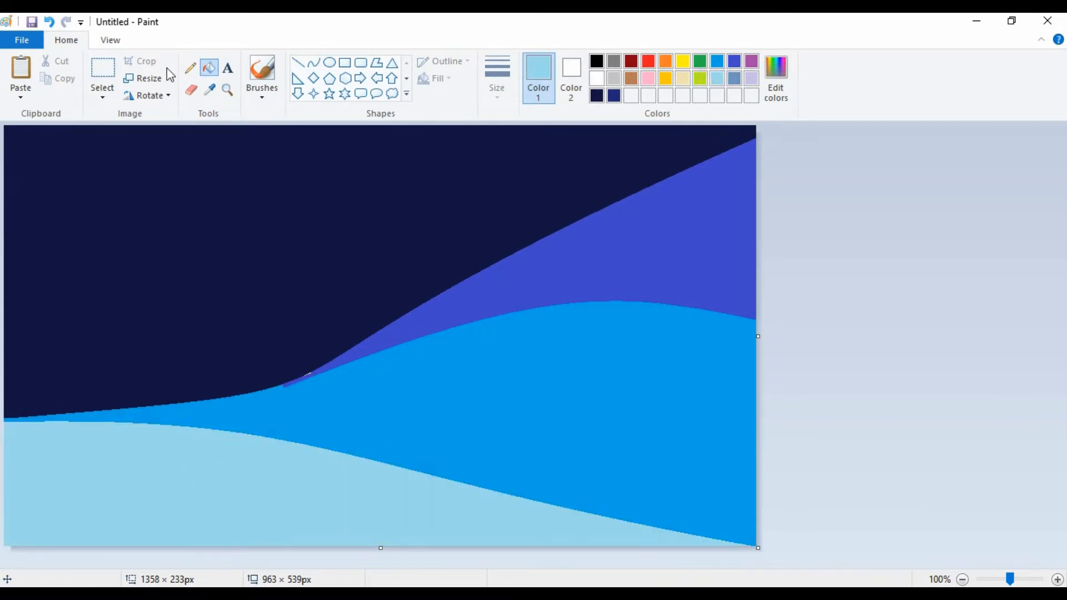
# Resize the image to 1 pixel wide without maintaining the aspect ratio.
pyautogui.click(149, 78)
pyautogui.click(172, 135)
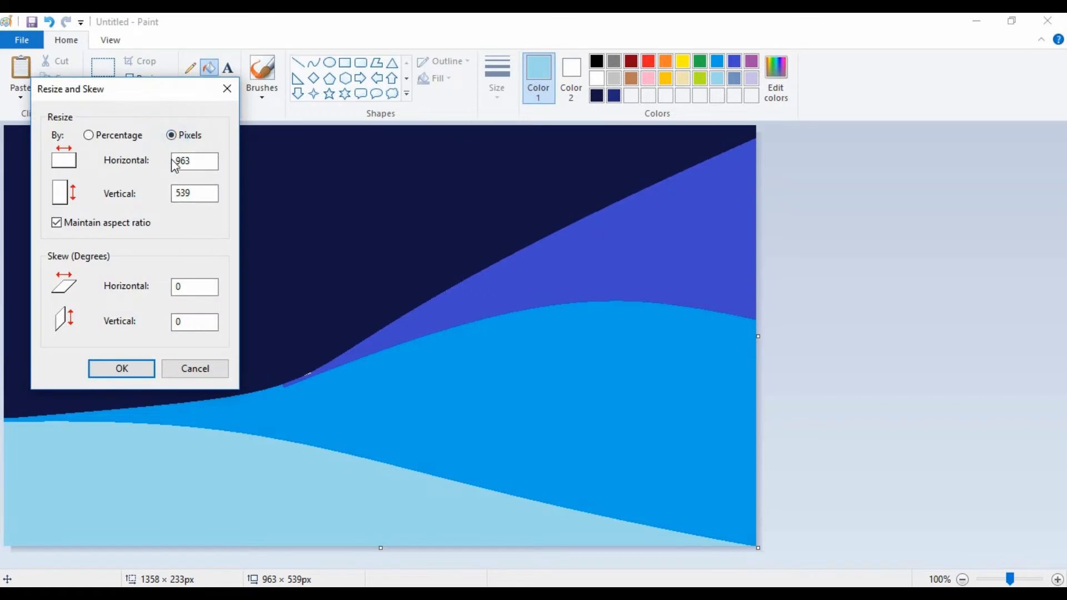
pyautogui.doubleClick(195, 160)
pyautogui.click(56, 222)
pyautogui.write('1')
pyautogui.press('Return')
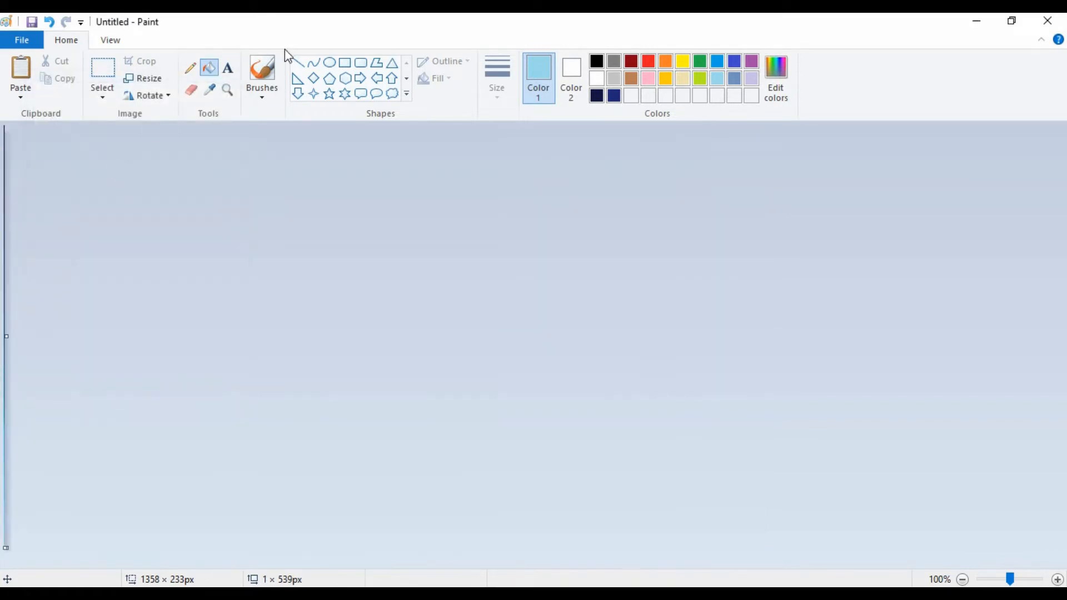
# Stretch the image back to 963 pixels wide while keeping its height at 539 pixels.
pyautogui.click(149, 83)
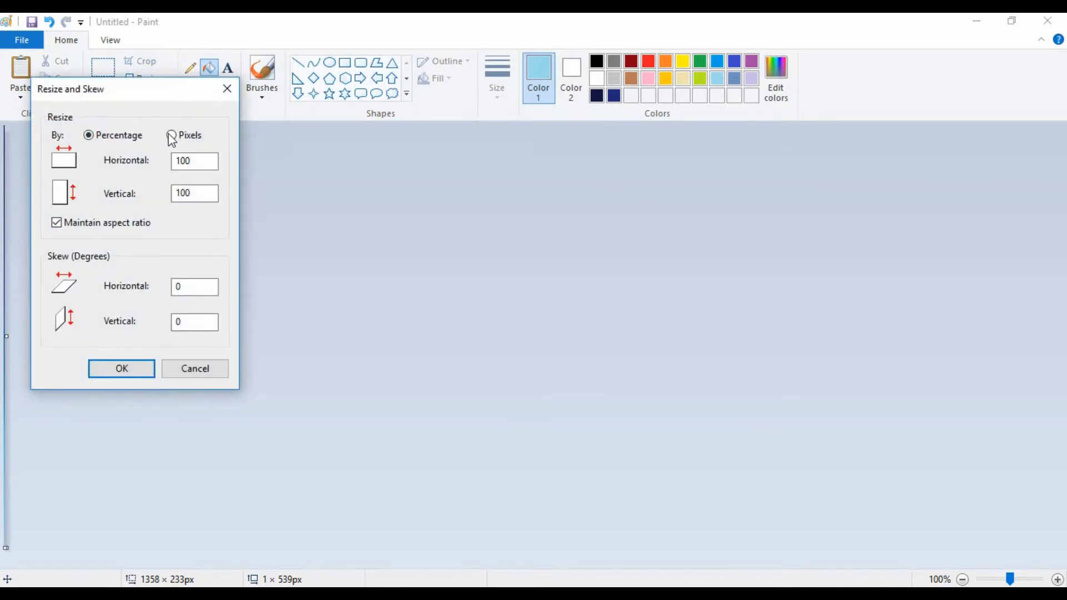
pyautogui.doubleClick(175, 161)
pyautogui.write('963')
pyautogui.press('Return')
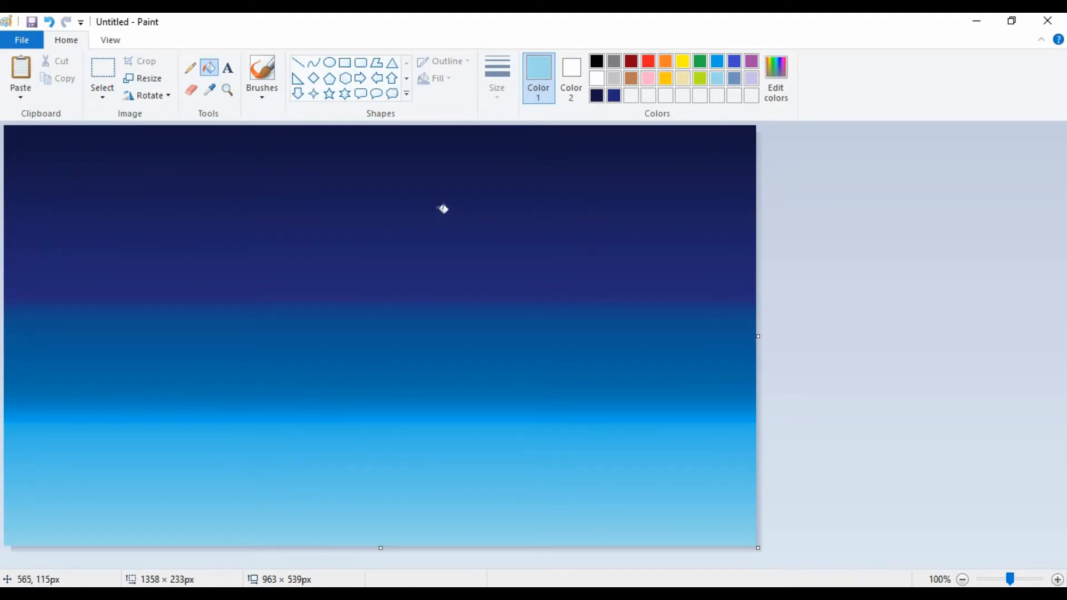
# Draw a thick green stem about 388 px tall from the canvas's center past its bottom edge and bow it to the right.
pyautogui.click(702, 62)
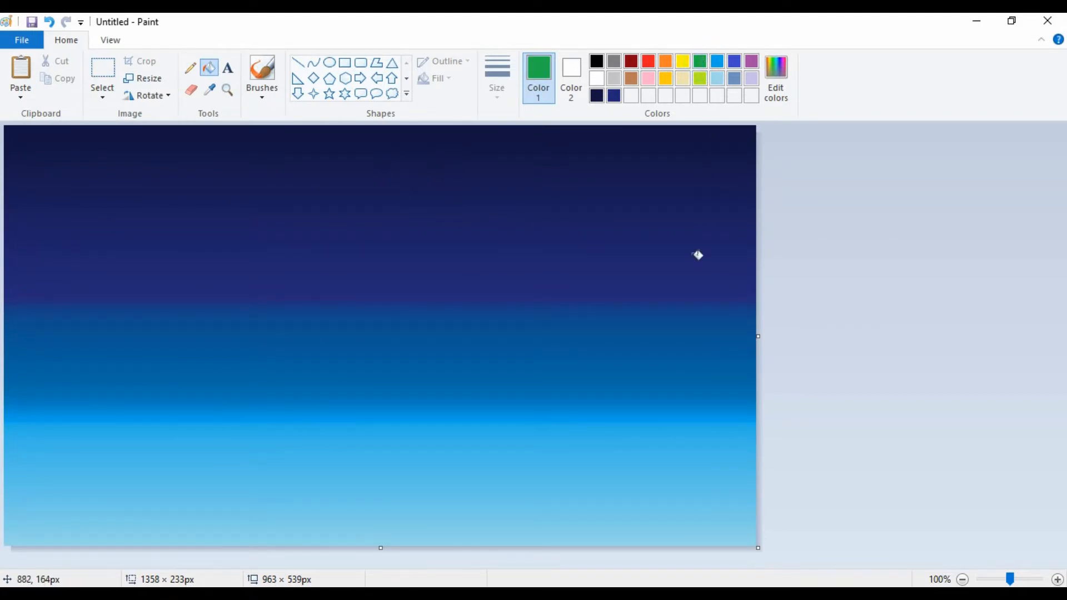
pyautogui.click(314, 62)
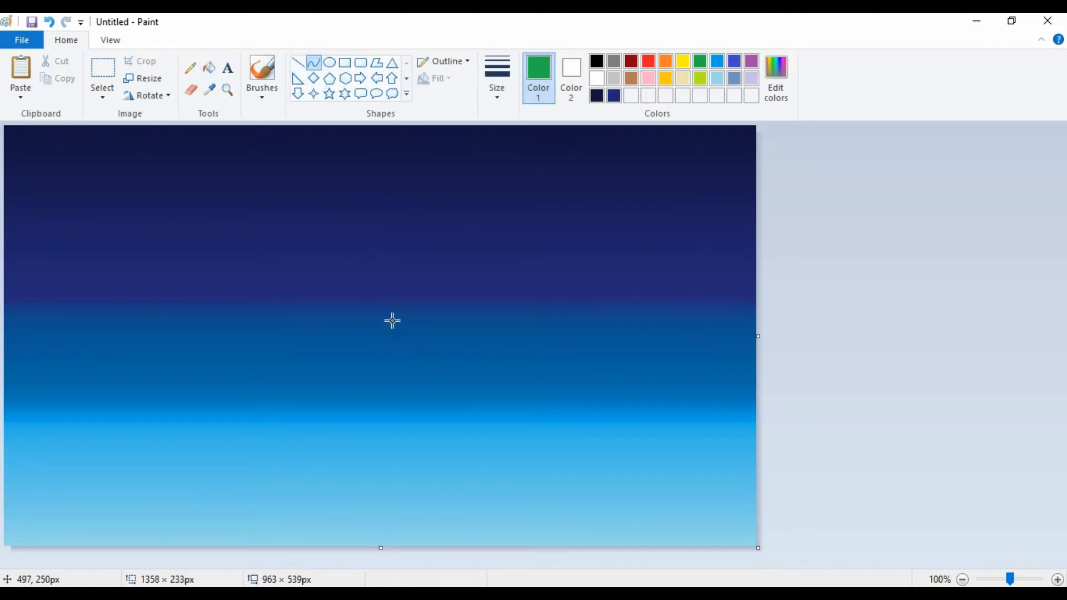
pyautogui.moveTo(392, 310)
pyautogui.mouseDown()
pyautogui.moveTo(450, 569)
pyautogui.moveTo(392, 599)
pyautogui.mouseUp()
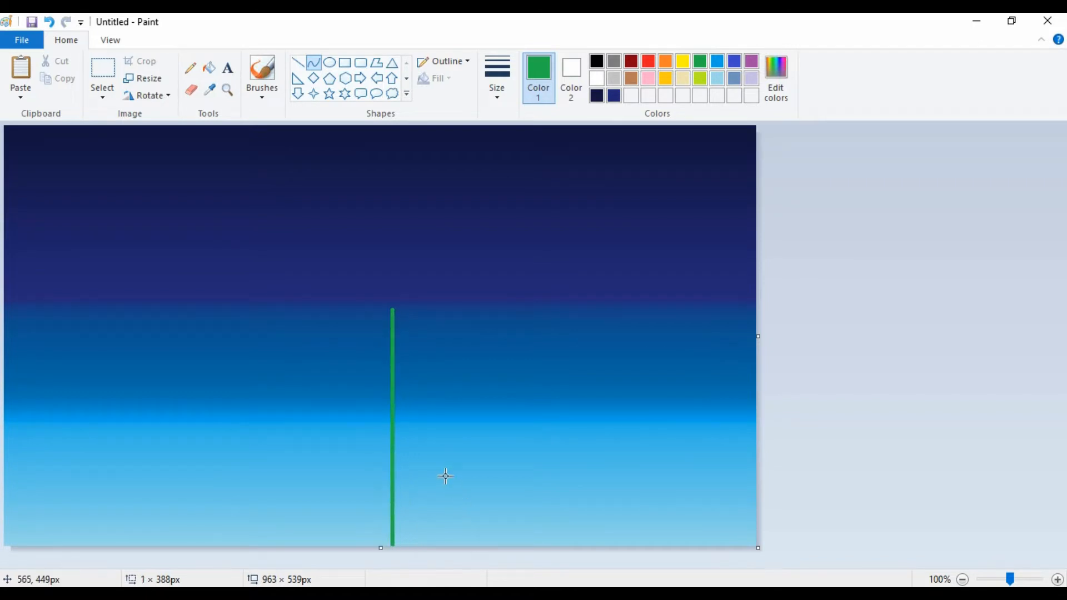
pyautogui.hotkey('ctrl', '+')
pyautogui.hotkey('ctrl', '+')
pyautogui.hotkey('ctrl', '+')
pyautogui.hotkey('ctrl', '+')
pyautogui.hotkey('ctrl', '+')
pyautogui.hotkey('ctrl', '+')
pyautogui.hotkey('ctrl', '+')
pyautogui.hotkey('ctrl', '+')
pyautogui.hotkey('ctrl', '+')
pyautogui.hotkey('ctrl', '+')
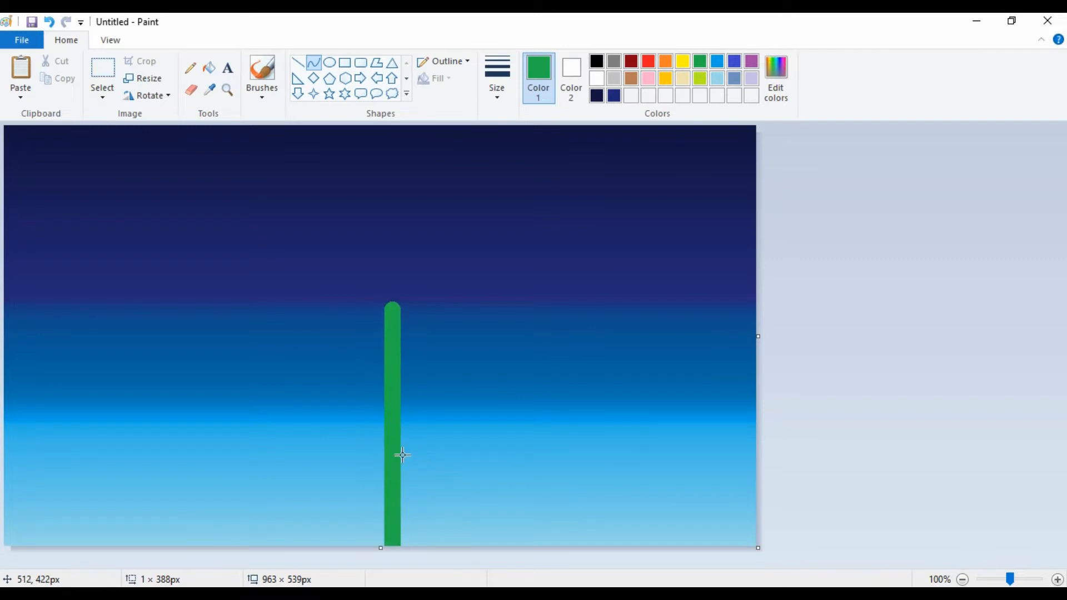
pyautogui.moveTo(390, 442); pyautogui.dragTo(453, 434)
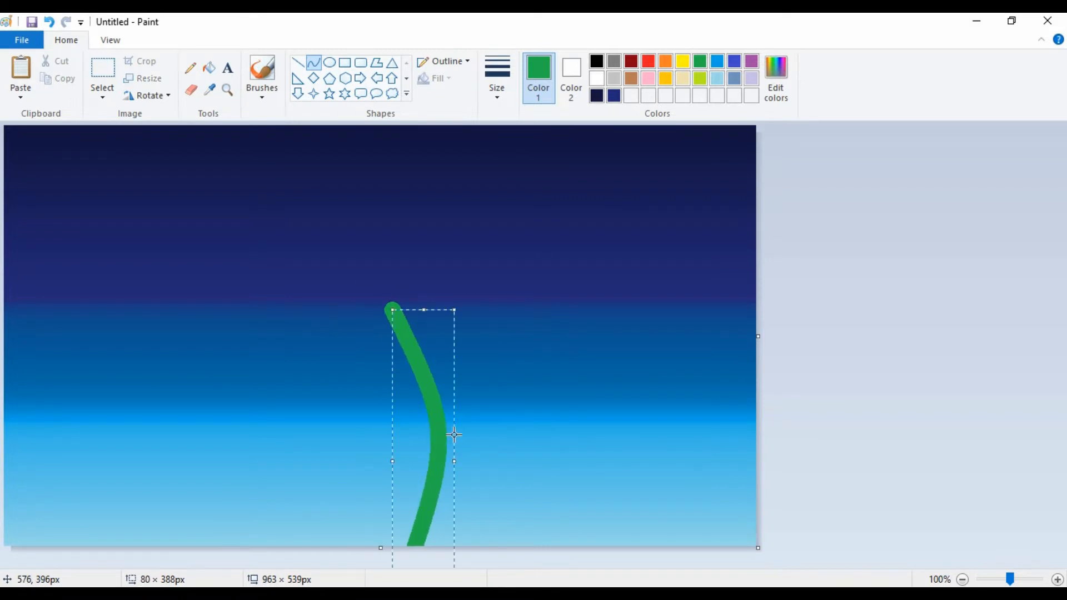
pyautogui.click(543, 569)
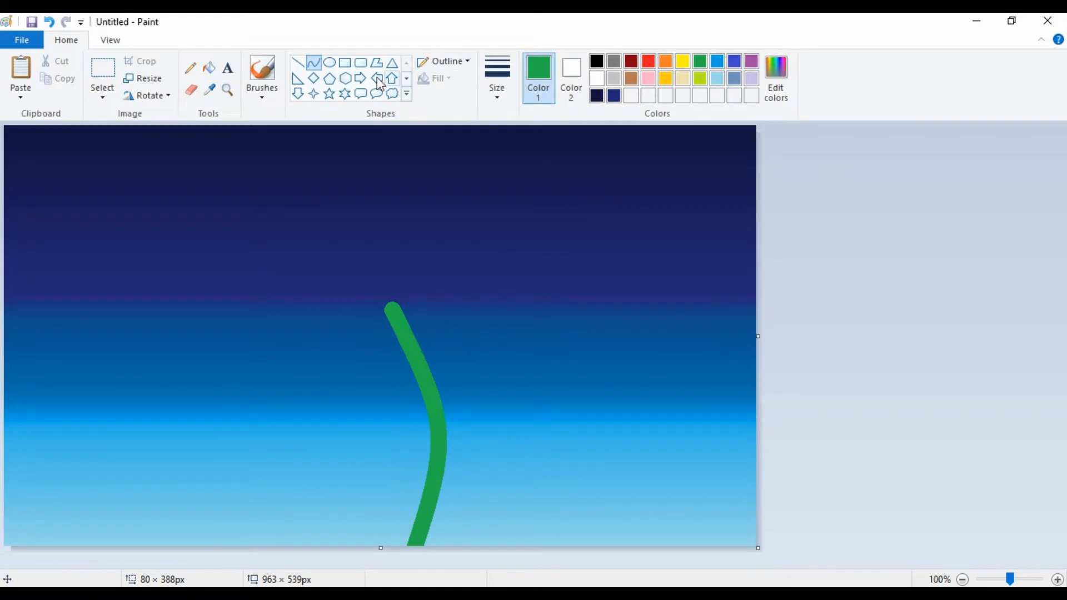
# Draw a second thick green curved stem about 113 × 380 px and place it lower, to the right of the first stem.
pyautogui.click(314, 64)
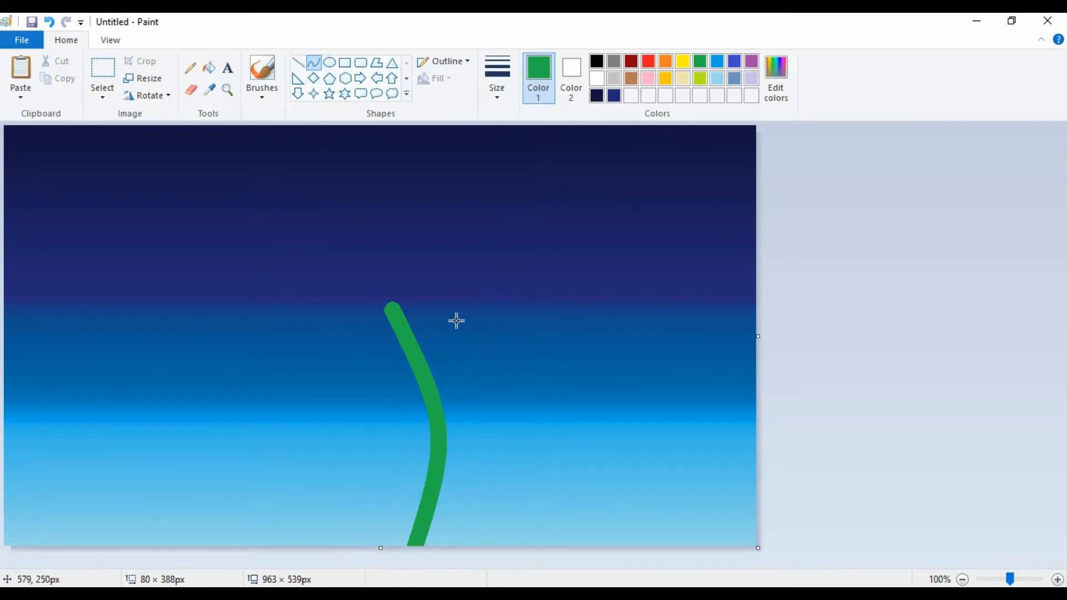
pyautogui.moveTo(445, 317)
pyautogui.mouseDown()
pyautogui.moveTo(450, 583)
pyautogui.moveTo(362, 558)
pyautogui.moveTo(424, 545)
pyautogui.mouseUp()
pyautogui.moveTo(428, 447)
pyautogui.mouseDown()
pyautogui.moveTo(372, 444)
pyautogui.moveTo(475, 501)
pyautogui.moveTo(406, 493)
pyautogui.moveTo(386, 537)
pyautogui.moveTo(358, 552)
pyautogui.mouseUp()
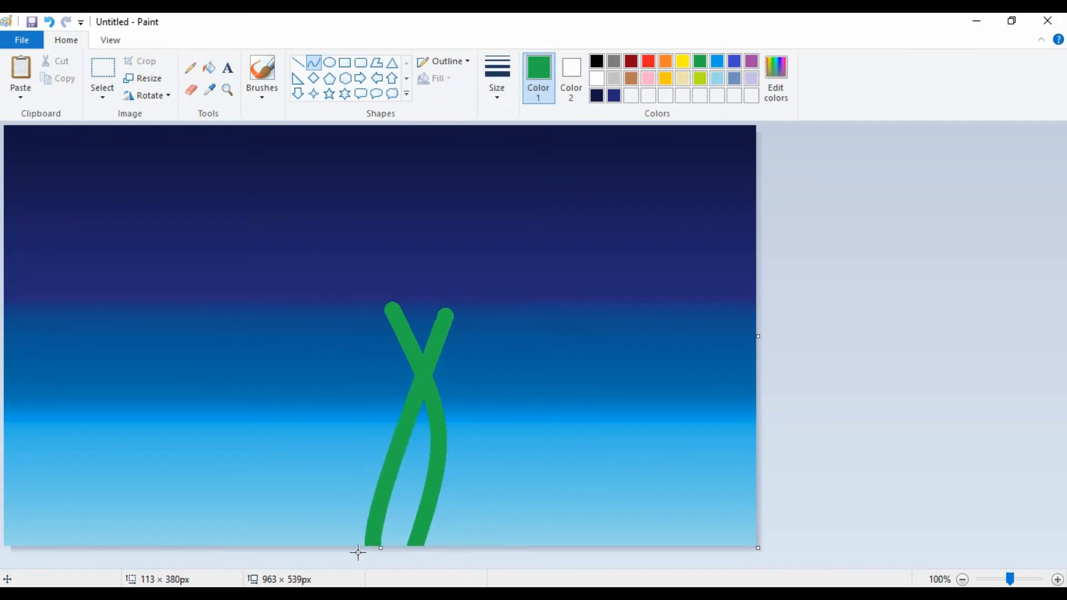
pyautogui.moveTo(421, 426)
pyautogui.mouseDown()
pyautogui.moveTo(445, 316)
pyautogui.moveTo(460, 342)
pyautogui.moveTo(414, 339)
pyautogui.moveTo(348, 417)
pyautogui.moveTo(330, 534)
pyautogui.moveTo(340, 548)
pyautogui.moveTo(376, 550)
pyautogui.mouseUp()
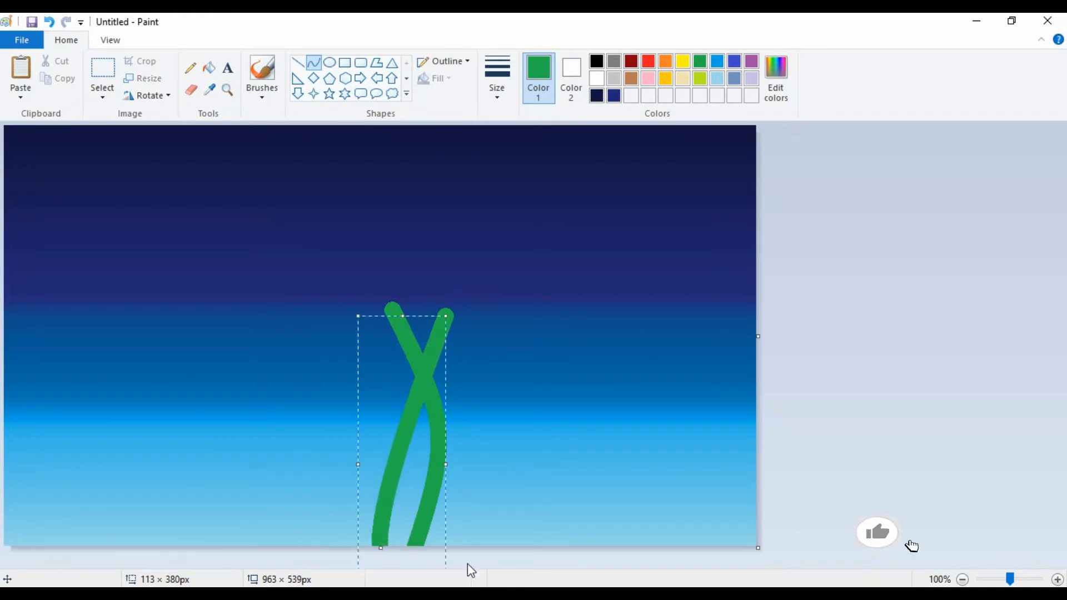
pyautogui.moveTo(419, 389); pyautogui.dragTo(448, 510)
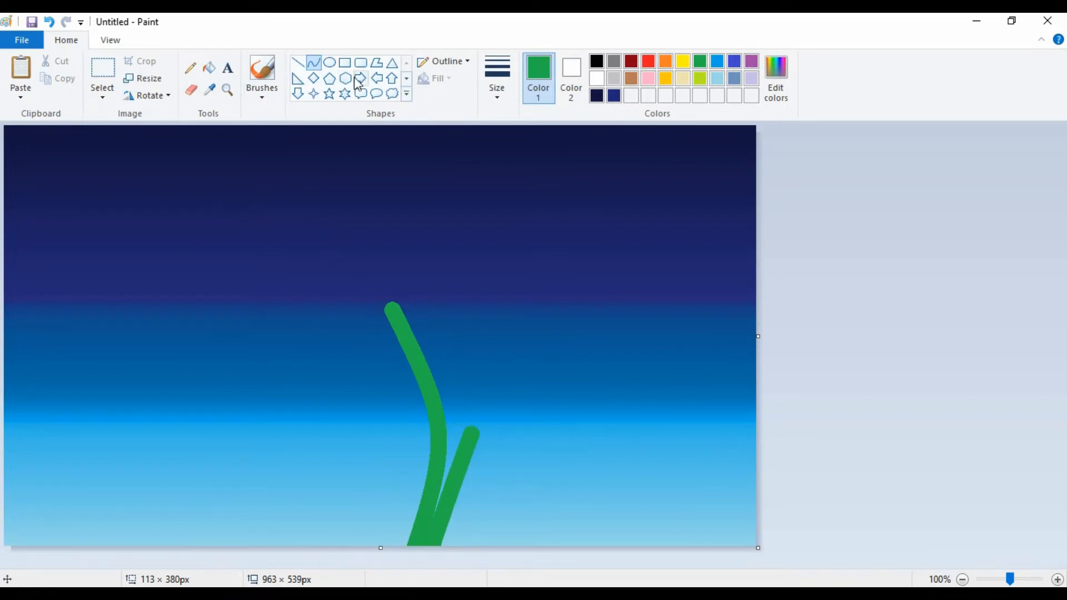
# With the Watercolor brush, paint seven curved green leaves fanning out from the stem base, four on the left and three on the right.
pyautogui.click(263, 98)
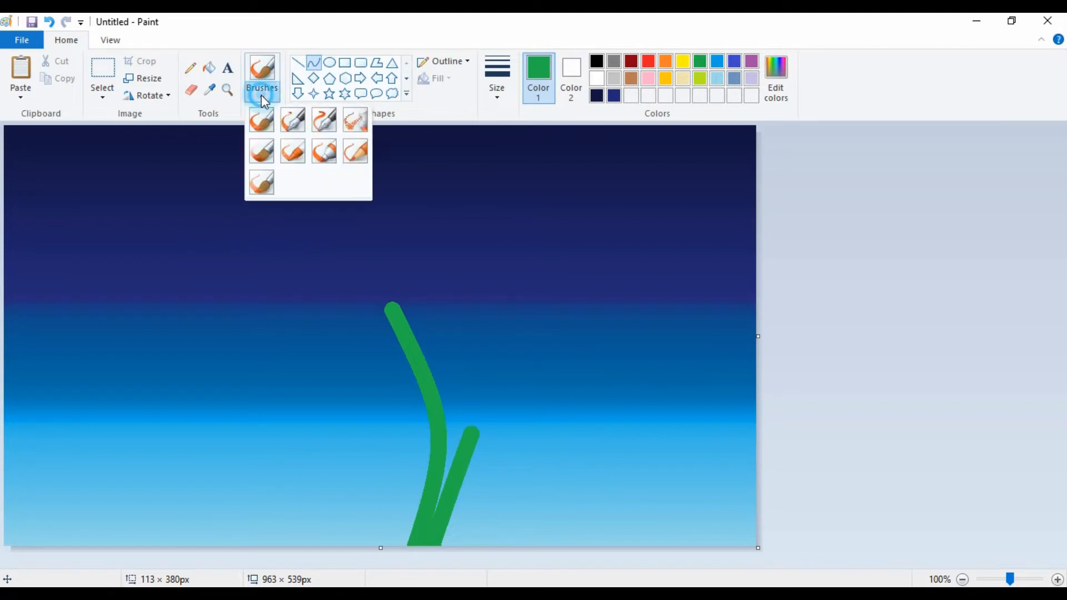
pyautogui.click(261, 186)
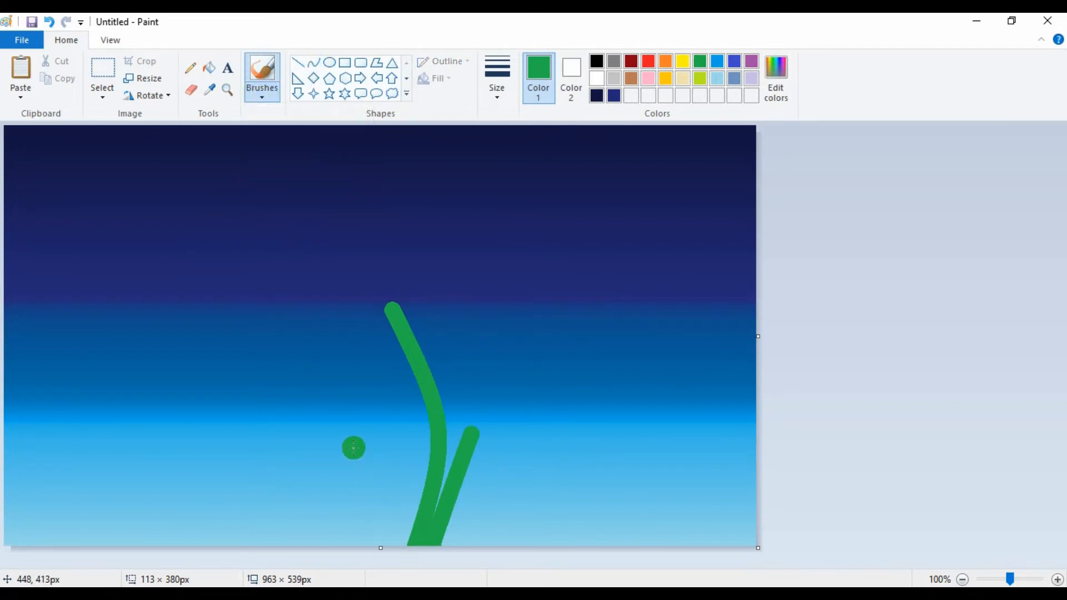
pyautogui.moveTo(350, 452)
pyautogui.mouseDown()
pyautogui.moveTo(396, 476)
pyautogui.moveTo(416, 534)
pyautogui.mouseUp()
pyautogui.moveTo(397, 481); pyautogui.dragTo(412, 550)
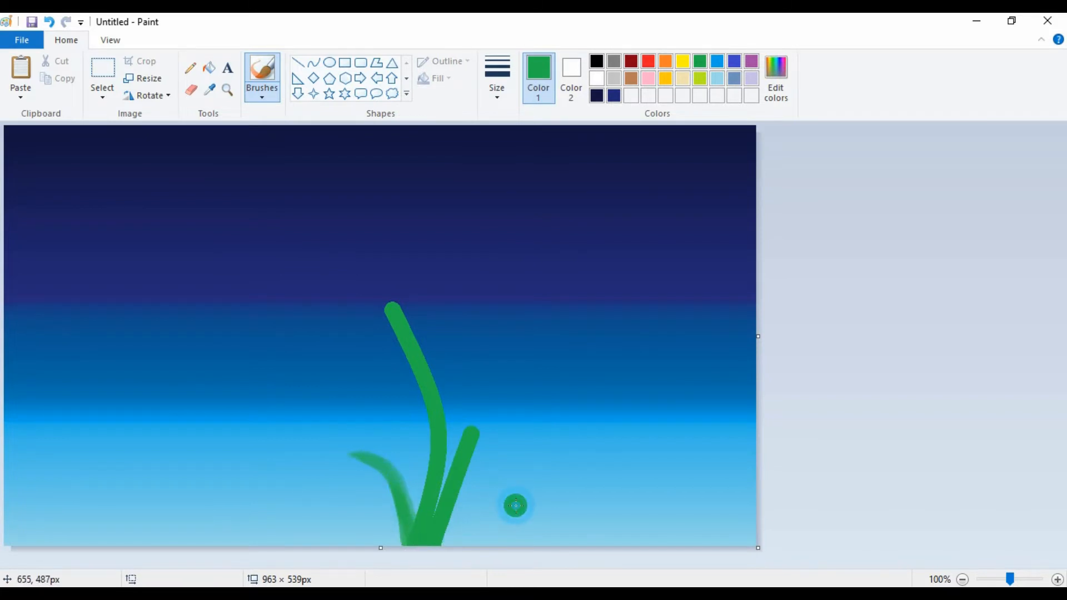
pyautogui.moveTo(520, 498)
pyautogui.mouseDown()
pyautogui.moveTo(458, 513)
pyautogui.moveTo(437, 542)
pyautogui.moveTo(498, 524)
pyautogui.moveTo(455, 535)
pyautogui.mouseUp()
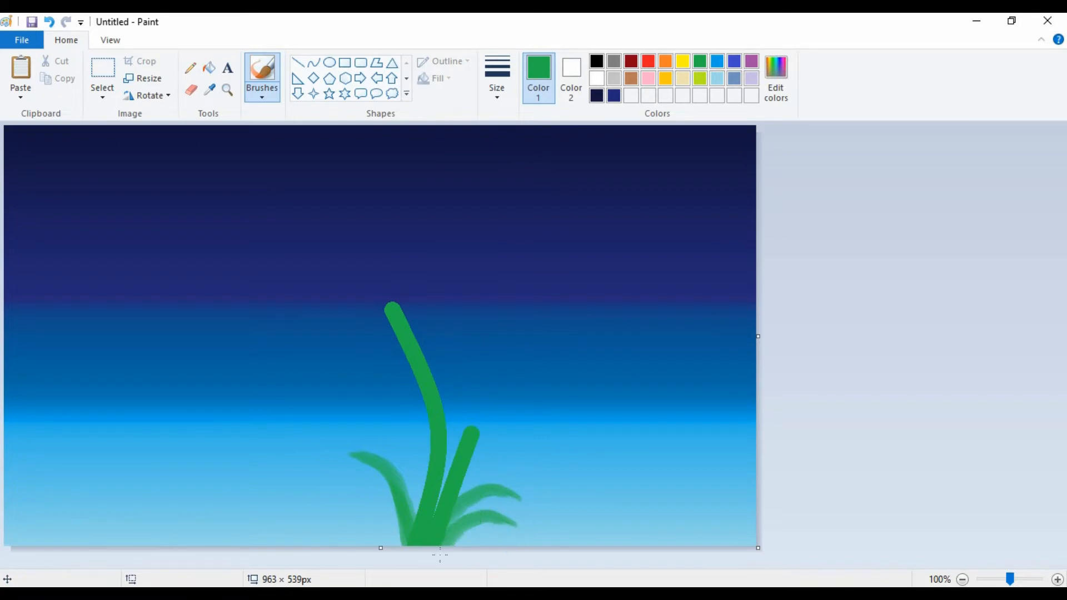
pyautogui.moveTo(335, 494)
pyautogui.mouseDown()
pyautogui.moveTo(358, 498)
pyautogui.moveTo(390, 528)
pyautogui.mouseUp()
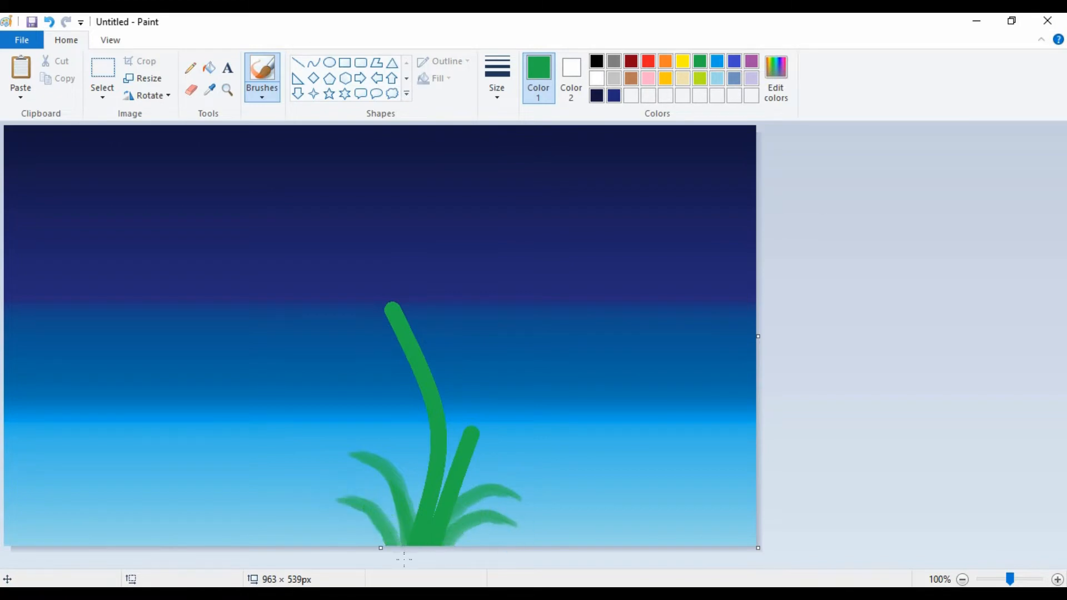
pyautogui.moveTo(359, 479); pyautogui.dragTo(400, 526)
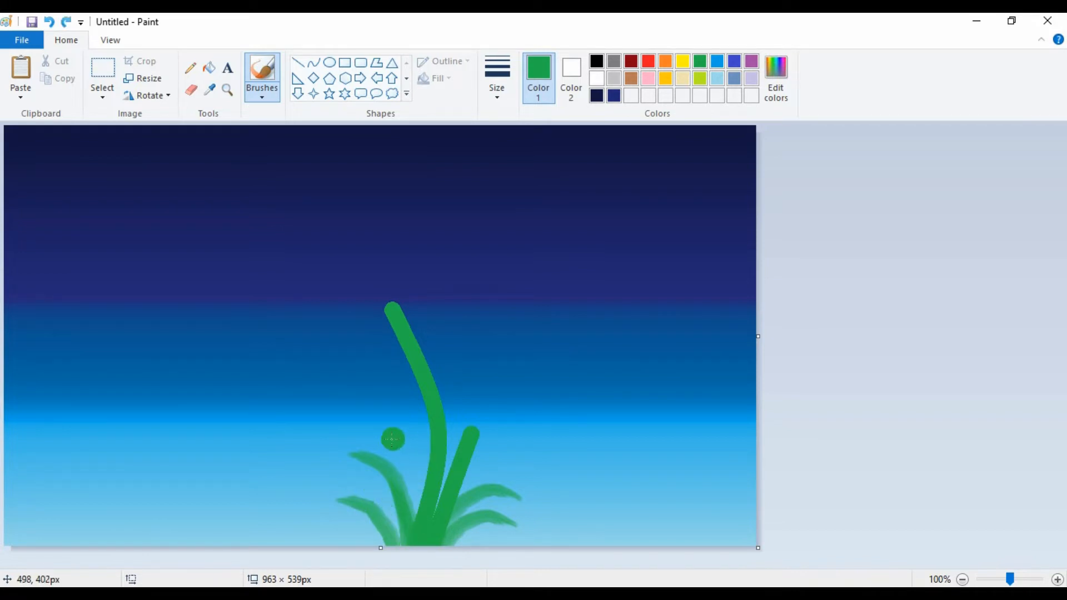
pyautogui.moveTo(377, 423)
pyautogui.mouseDown()
pyautogui.moveTo(414, 448)
pyautogui.moveTo(421, 487)
pyautogui.mouseUp()
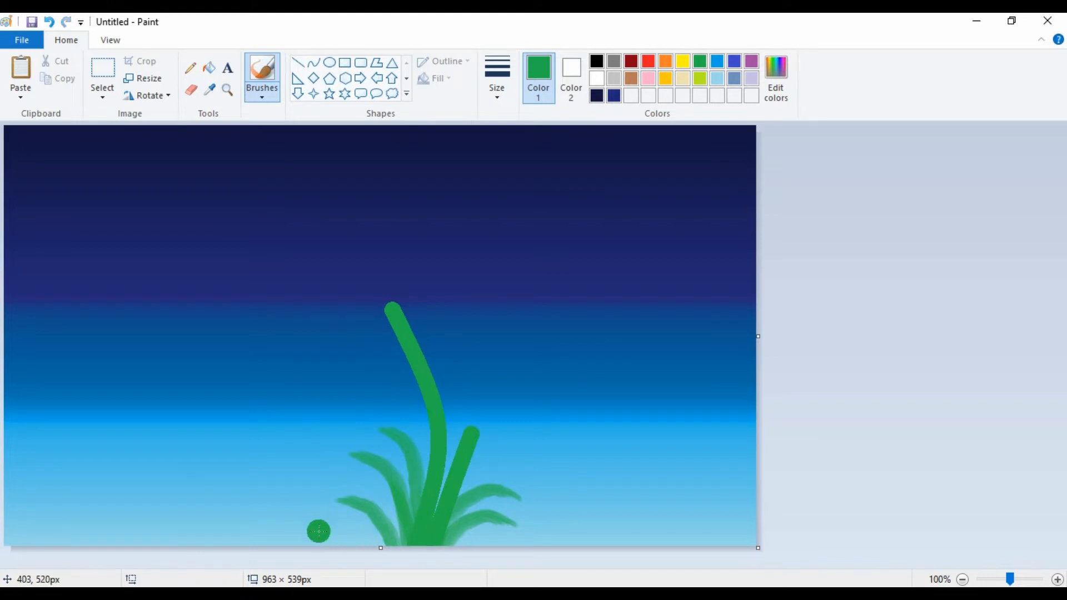
pyautogui.moveTo(316, 528)
pyautogui.mouseDown()
pyautogui.moveTo(361, 533)
pyautogui.moveTo(391, 550)
pyautogui.mouseUp()
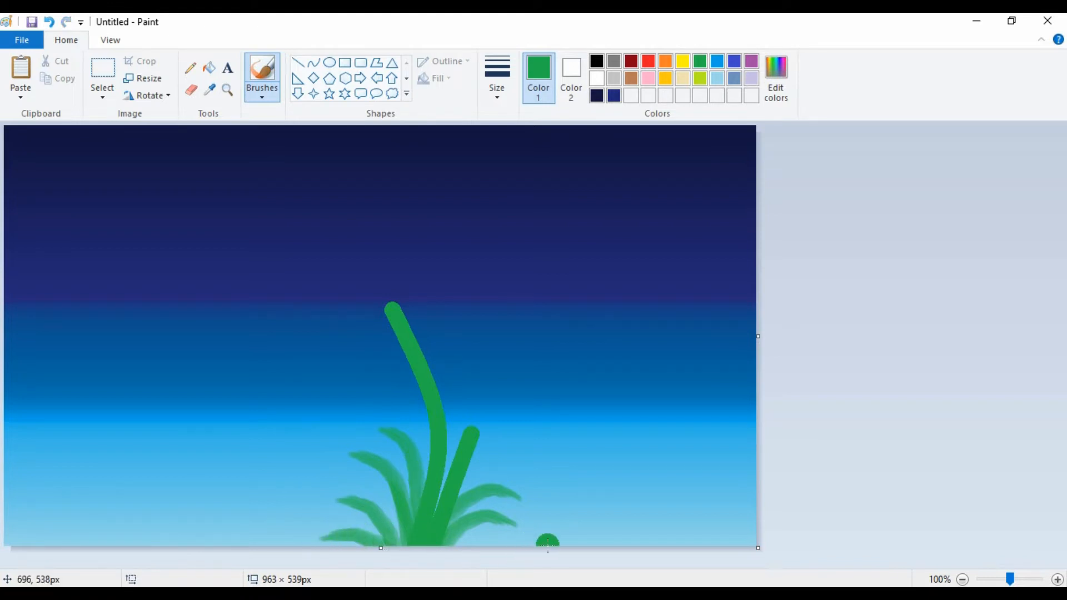
pyautogui.moveTo(550, 541); pyautogui.dragTo(452, 554)
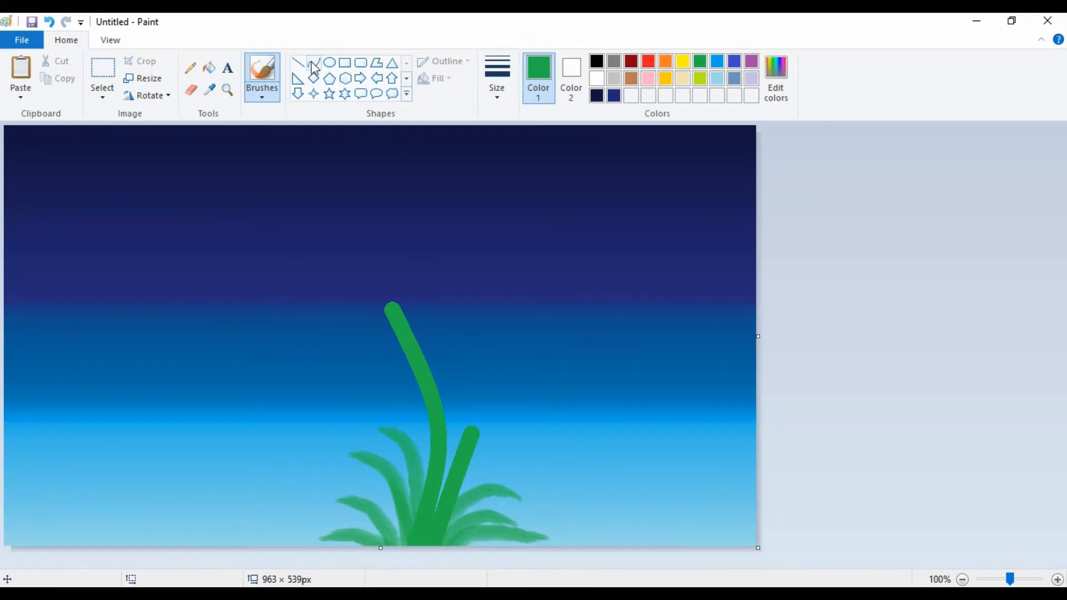
# Paint a small white blob just above the tall stem's tip with the Oil brush.
pyautogui.click(597, 78)
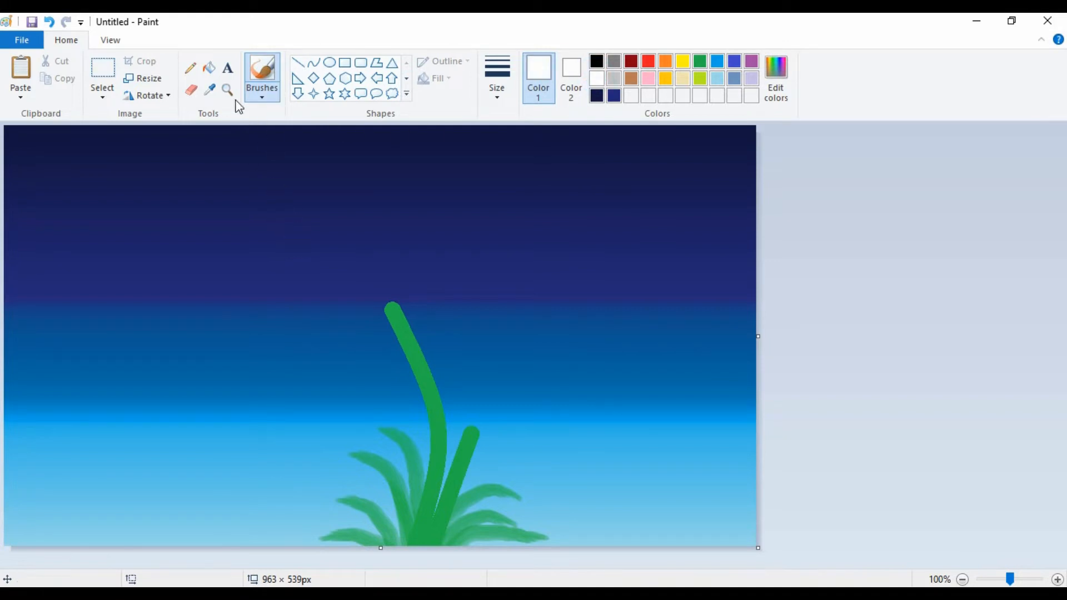
pyautogui.click(262, 95)
pyautogui.click(255, 151)
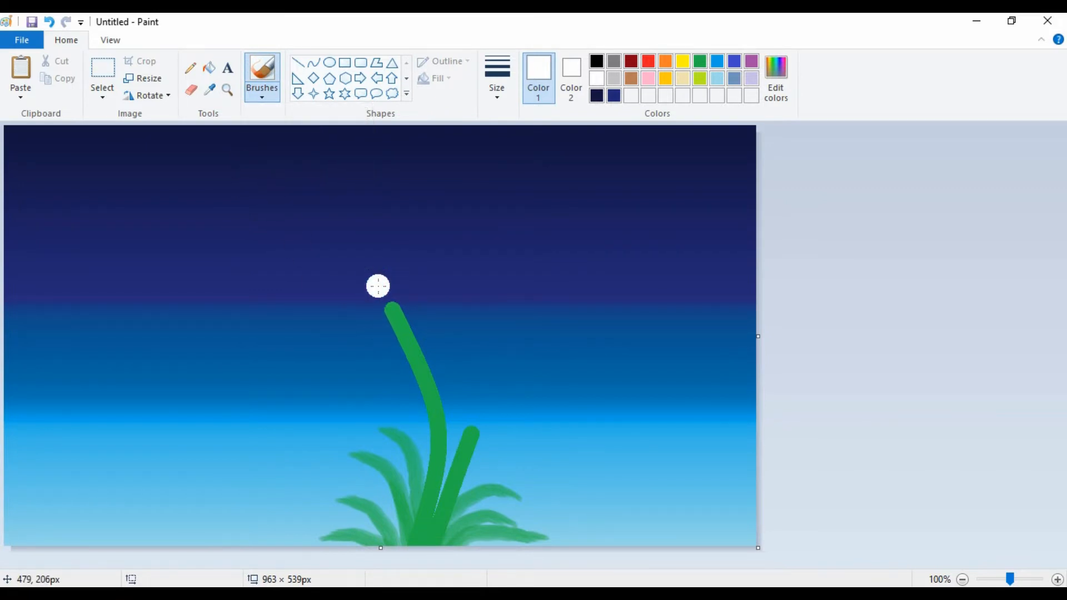
pyautogui.moveTo(383, 276); pyautogui.dragTo(374, 286)
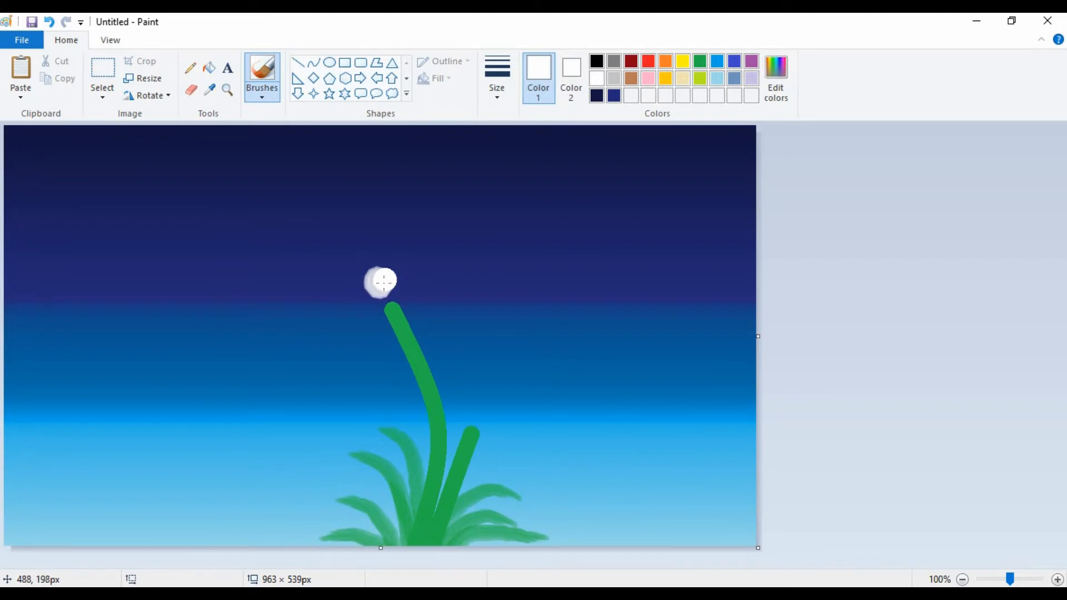
pyautogui.moveTo(373, 292)
pyautogui.mouseDown()
pyautogui.moveTo(353, 360)
pyautogui.moveTo(362, 370)
pyautogui.moveTo(377, 285)
pyautogui.moveTo(353, 354)
pyautogui.moveTo(362, 378)
pyautogui.mouseUp()
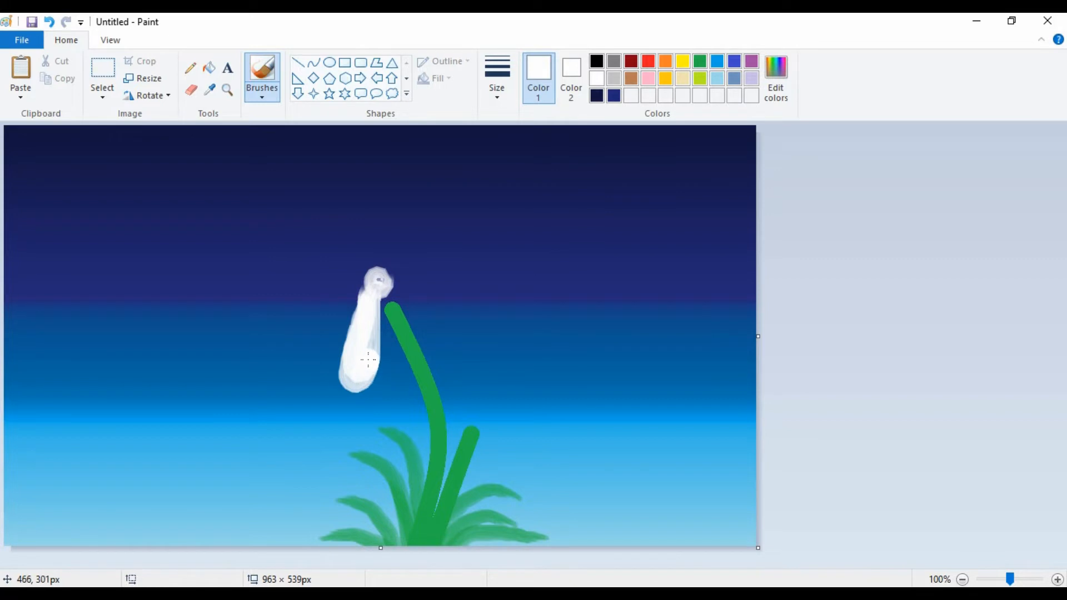
pyautogui.moveTo(381, 272)
pyautogui.mouseDown()
pyautogui.moveTo(374, 283)
pyautogui.moveTo(383, 261)
pyautogui.mouseUp()
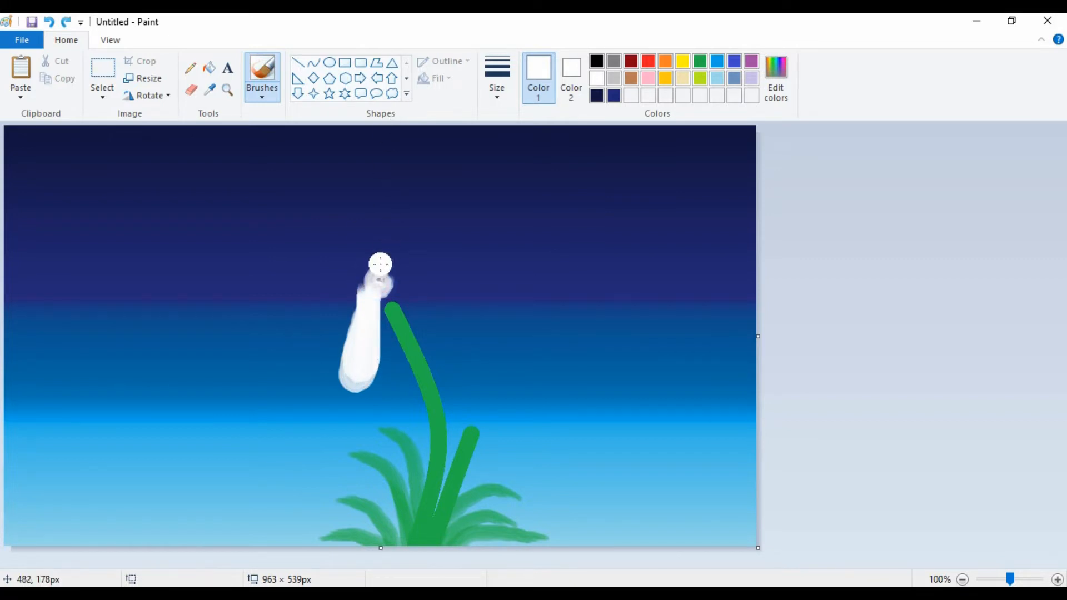
pyautogui.hotkey('ctrl', 'z')
pyautogui.hotkey('ctrl', 'z')
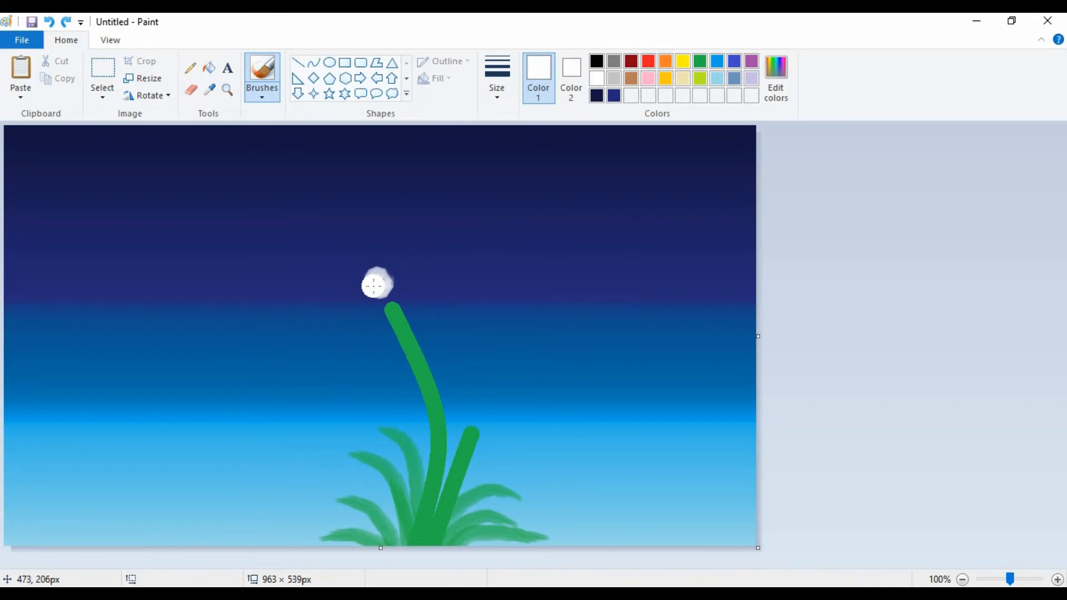
# Paint seven long white petals radiating from the blob at the tall stem's tip with the Oil brush, filling in each outline.
pyautogui.moveTo(376, 283)
pyautogui.mouseDown()
pyautogui.moveTo(351, 360)
pyautogui.moveTo(354, 395)
pyautogui.moveTo(373, 289)
pyautogui.moveTo(398, 256)
pyautogui.moveTo(372, 285)
pyautogui.moveTo(430, 367)
pyautogui.moveTo(458, 383)
pyautogui.moveTo(456, 361)
pyautogui.moveTo(390, 293)
pyautogui.moveTo(452, 376)
pyautogui.mouseUp()
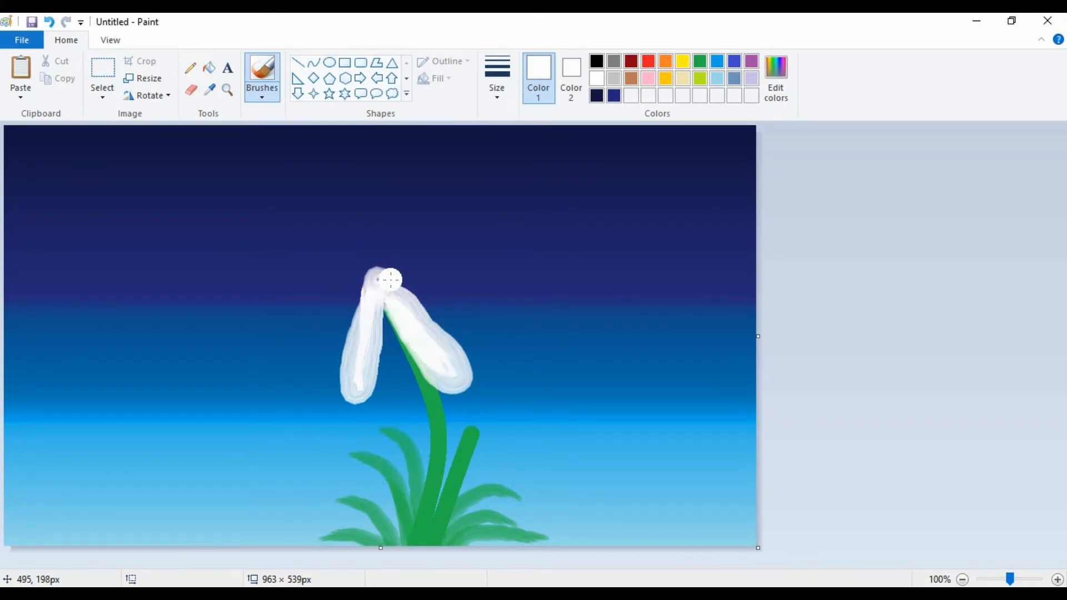
pyautogui.moveTo(391, 279)
pyautogui.mouseDown()
pyautogui.moveTo(388, 354)
pyautogui.moveTo(372, 352)
pyautogui.moveTo(362, 404)
pyautogui.moveTo(346, 380)
pyautogui.moveTo(364, 378)
pyautogui.moveTo(374, 400)
pyautogui.moveTo(370, 359)
pyautogui.moveTo(342, 380)
pyautogui.moveTo(355, 347)
pyautogui.mouseUp()
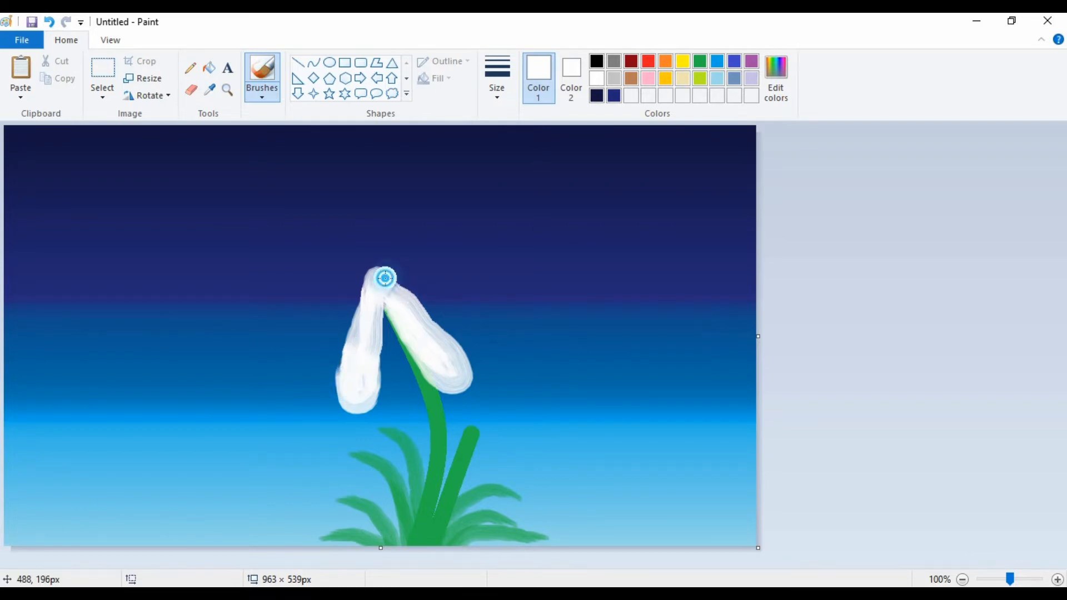
pyautogui.moveTo(403, 278)
pyautogui.mouseDown()
pyautogui.moveTo(479, 295)
pyautogui.moveTo(514, 289)
pyautogui.moveTo(463, 274)
pyautogui.moveTo(387, 280)
pyautogui.mouseUp()
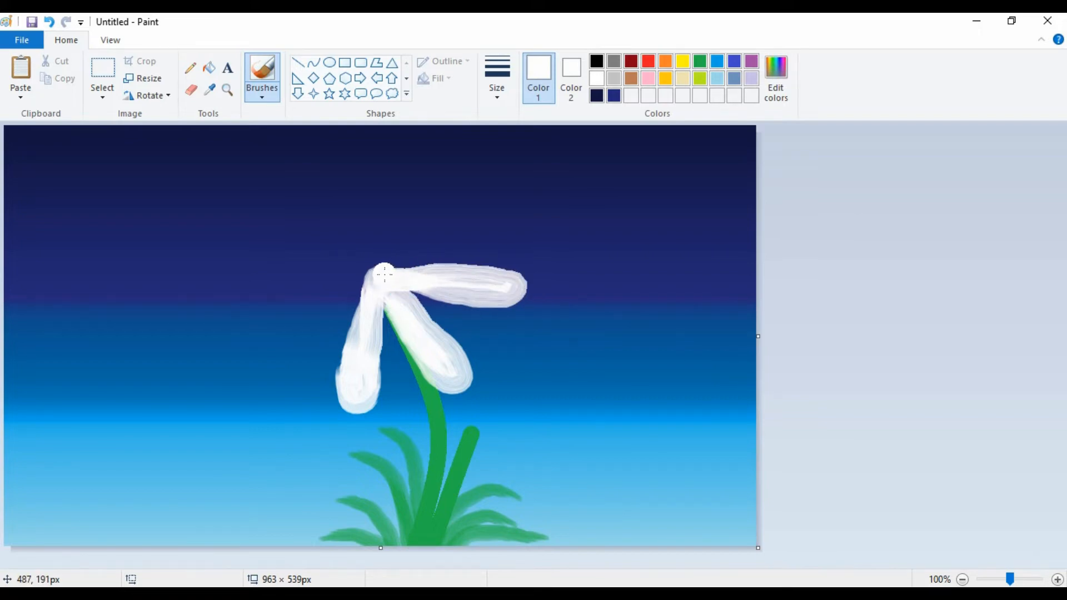
pyautogui.moveTo(384, 274)
pyautogui.mouseDown()
pyautogui.moveTo(424, 254)
pyautogui.moveTo(388, 272)
pyautogui.moveTo(443, 219)
pyautogui.moveTo(456, 180)
pyautogui.moveTo(427, 197)
pyautogui.moveTo(385, 276)
pyautogui.moveTo(445, 195)
pyautogui.moveTo(392, 279)
pyautogui.moveTo(372, 282)
pyautogui.moveTo(386, 277)
pyautogui.moveTo(365, 205)
pyautogui.moveTo(350, 173)
pyautogui.moveTo(328, 166)
pyautogui.moveTo(379, 270)
pyautogui.mouseUp()
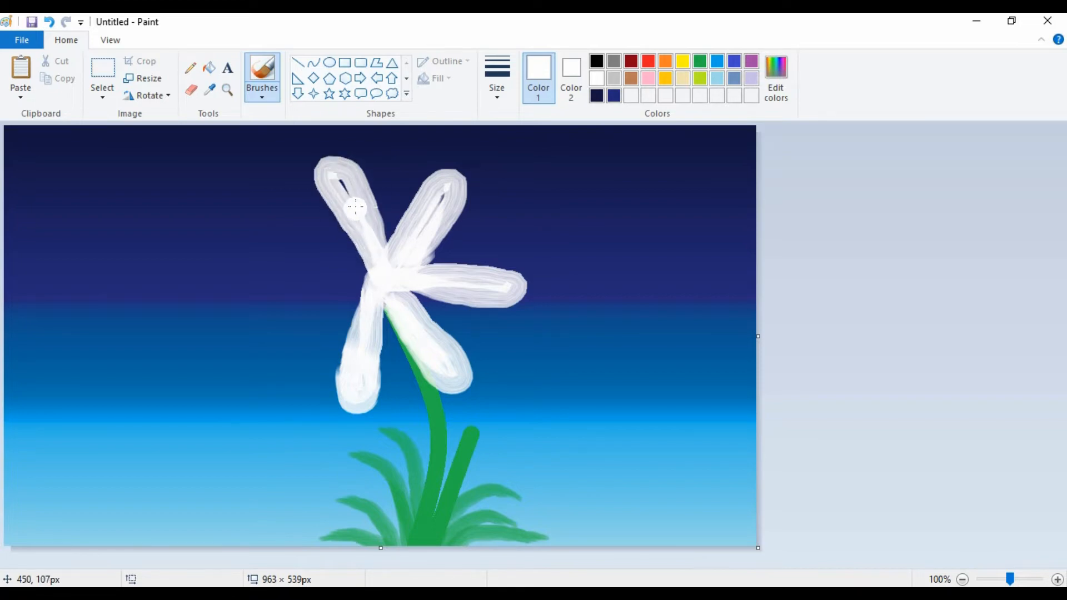
pyautogui.moveTo(343, 184)
pyautogui.mouseDown()
pyautogui.moveTo(372, 231)
pyautogui.moveTo(336, 176)
pyautogui.moveTo(356, 193)
pyautogui.moveTo(377, 264)
pyautogui.mouseUp()
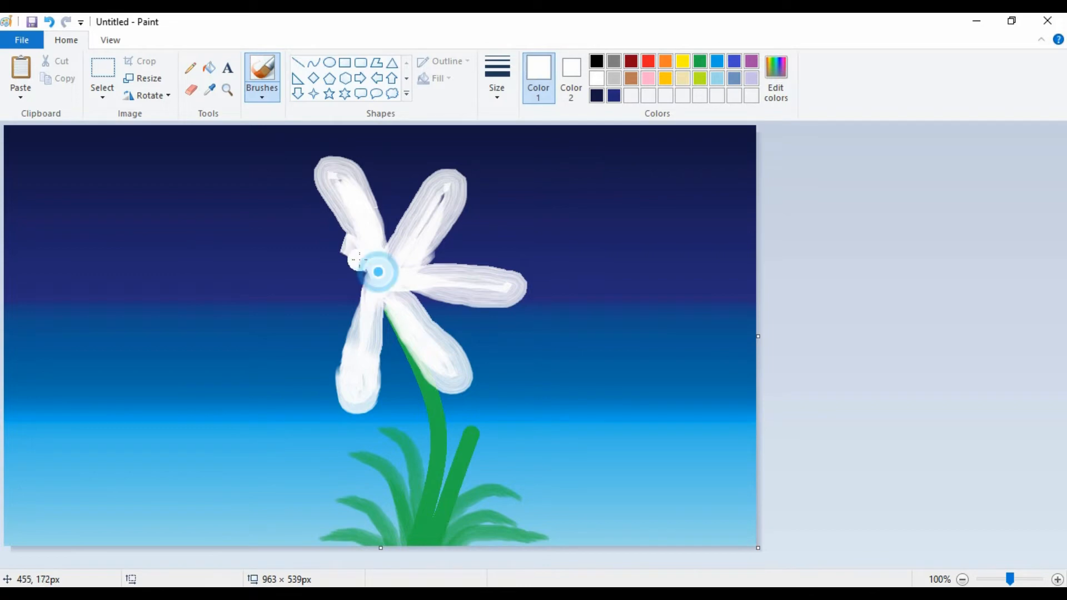
pyautogui.moveTo(338, 243)
pyautogui.mouseDown()
pyautogui.moveTo(287, 220)
pyautogui.moveTo(260, 222)
pyautogui.moveTo(282, 246)
pyautogui.moveTo(384, 265)
pyautogui.moveTo(281, 232)
pyautogui.moveTo(384, 266)
pyautogui.moveTo(278, 305)
pyautogui.moveTo(272, 329)
pyautogui.moveTo(288, 333)
pyautogui.moveTo(368, 281)
pyautogui.moveTo(289, 308)
pyautogui.moveTo(284, 318)
pyautogui.moveTo(315, 297)
pyautogui.moveTo(275, 336)
pyautogui.moveTo(376, 276)
pyautogui.mouseUp()
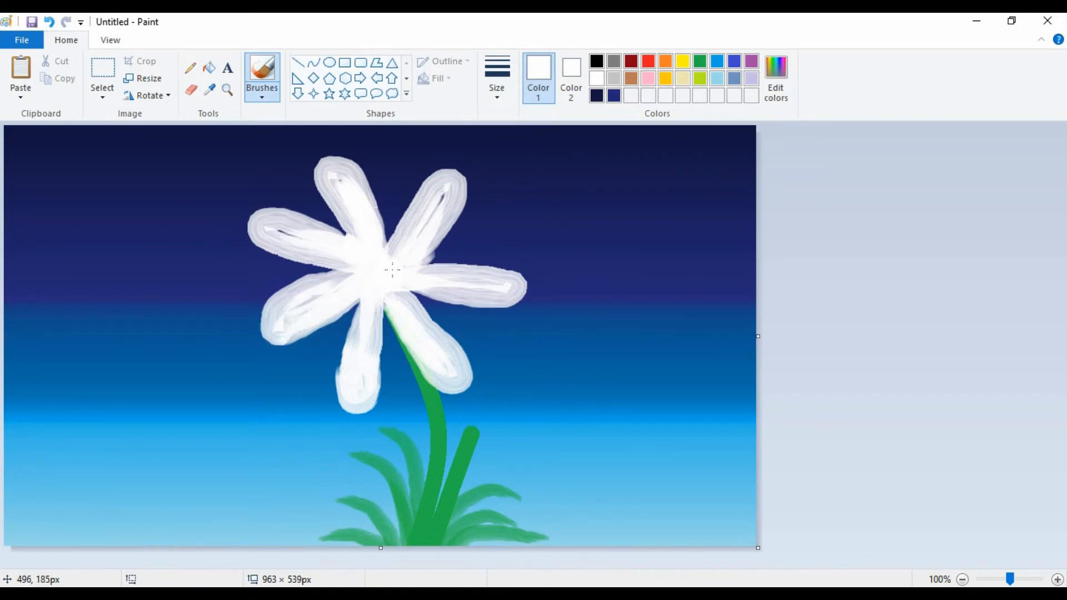
# With the standard Brush, paint shorter solid white petals over the flower's top, right, upper-left and left gaps.
pyautogui.click(262, 96)
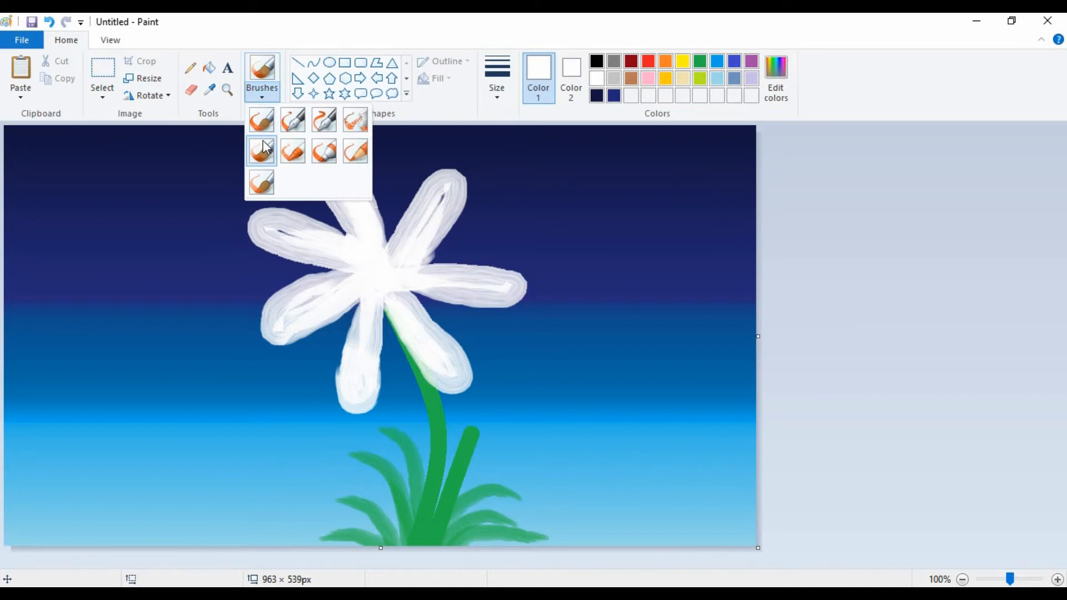
pyautogui.click(262, 125)
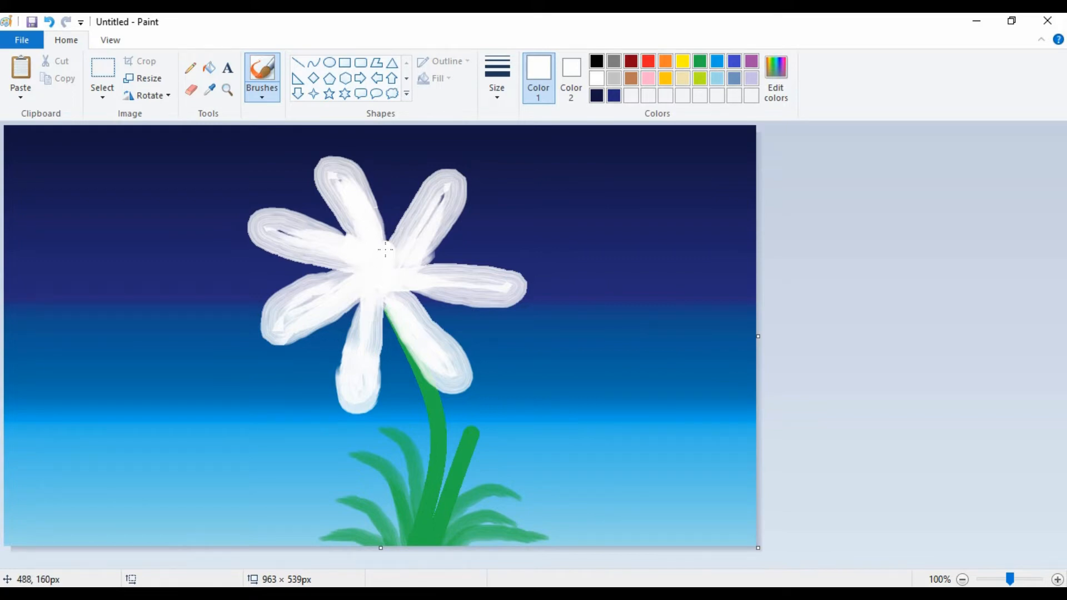
pyautogui.moveTo(387, 225); pyautogui.dragTo(393, 178)
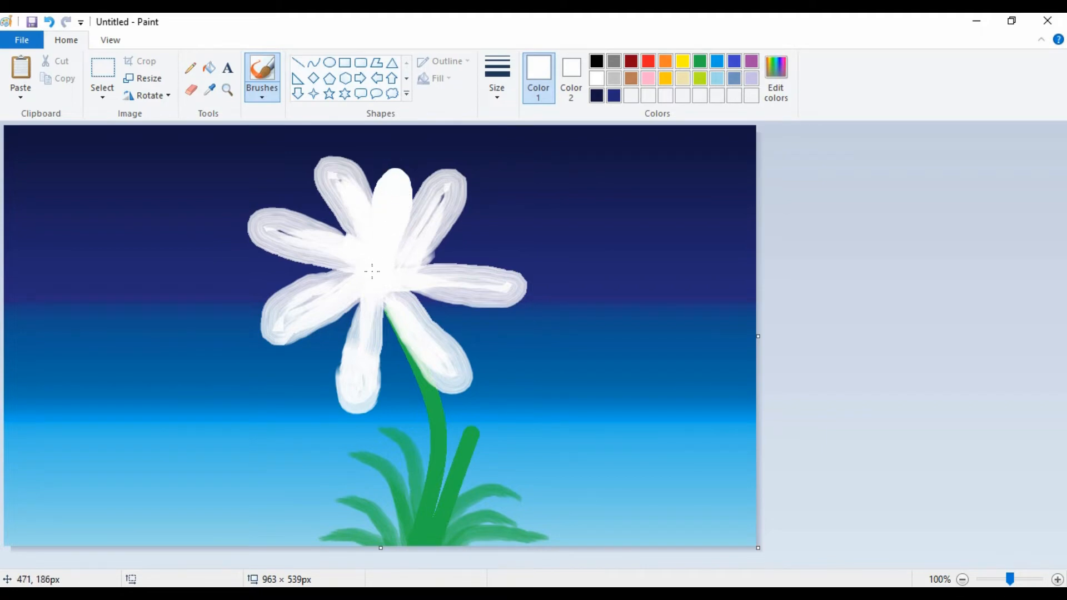
pyautogui.click(392, 265)
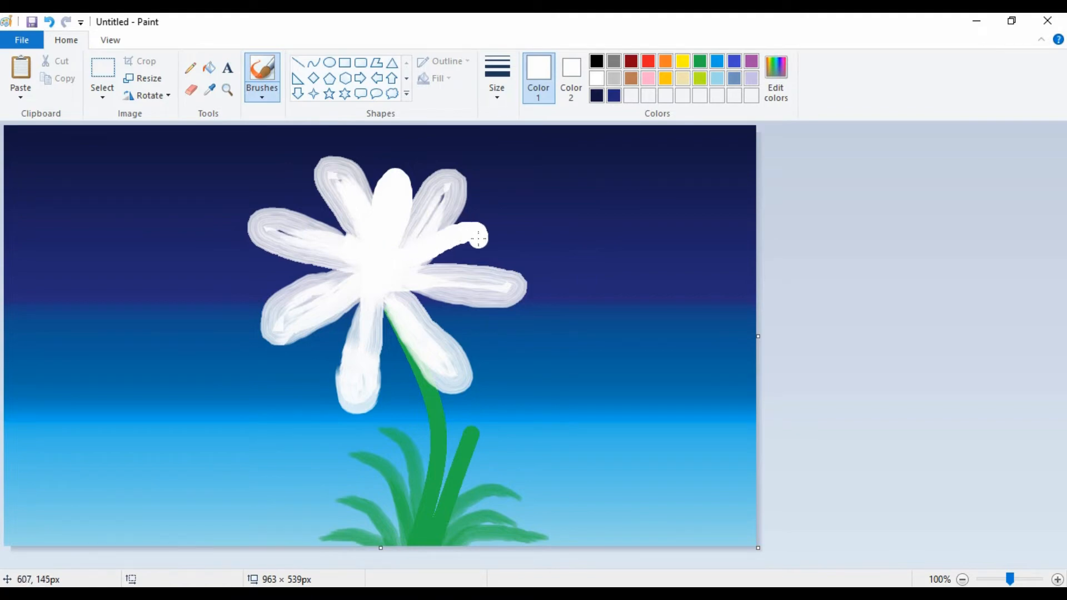
pyautogui.moveTo(478, 238)
pyautogui.mouseDown()
pyautogui.moveTo(451, 257)
pyautogui.moveTo(399, 264)
pyautogui.moveTo(362, 254)
pyautogui.moveTo(332, 212)
pyautogui.moveTo(333, 235)
pyautogui.moveTo(348, 227)
pyautogui.mouseUp()
pyautogui.moveTo(363, 269)
pyautogui.mouseDown()
pyautogui.moveTo(280, 271)
pyautogui.moveTo(304, 288)
pyautogui.moveTo(375, 269)
pyautogui.moveTo(300, 277)
pyautogui.moveTo(395, 270)
pyautogui.moveTo(370, 265)
pyautogui.moveTo(345, 297)
pyautogui.mouseUp()
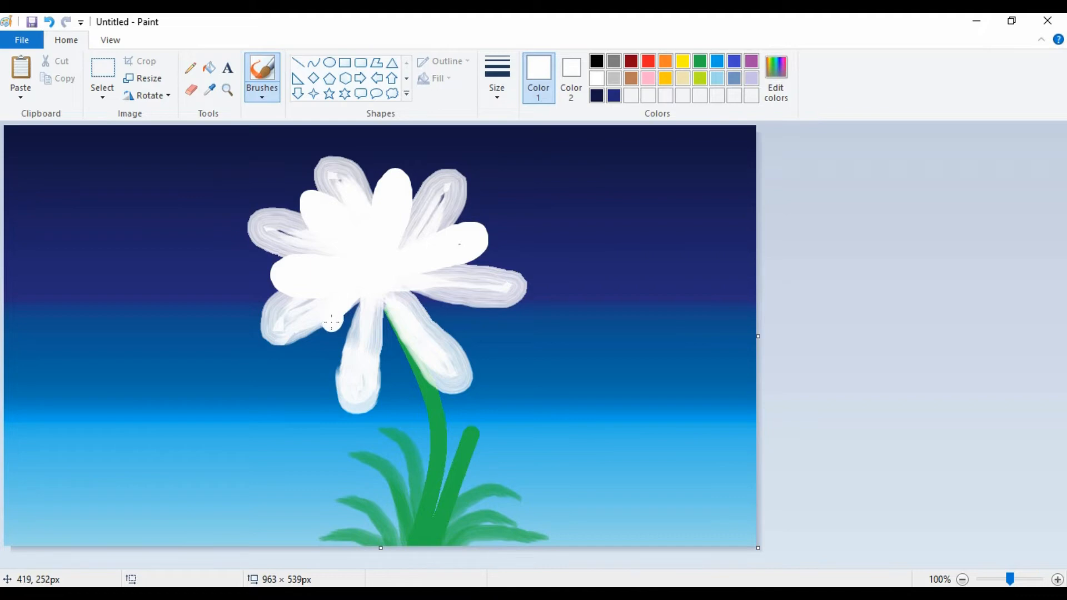
# Paint two more short solid white petals at the flower's lower left and bottom, filling the gaps toward the center.
pyautogui.moveTo(329, 333); pyautogui.dragTo(342, 342)
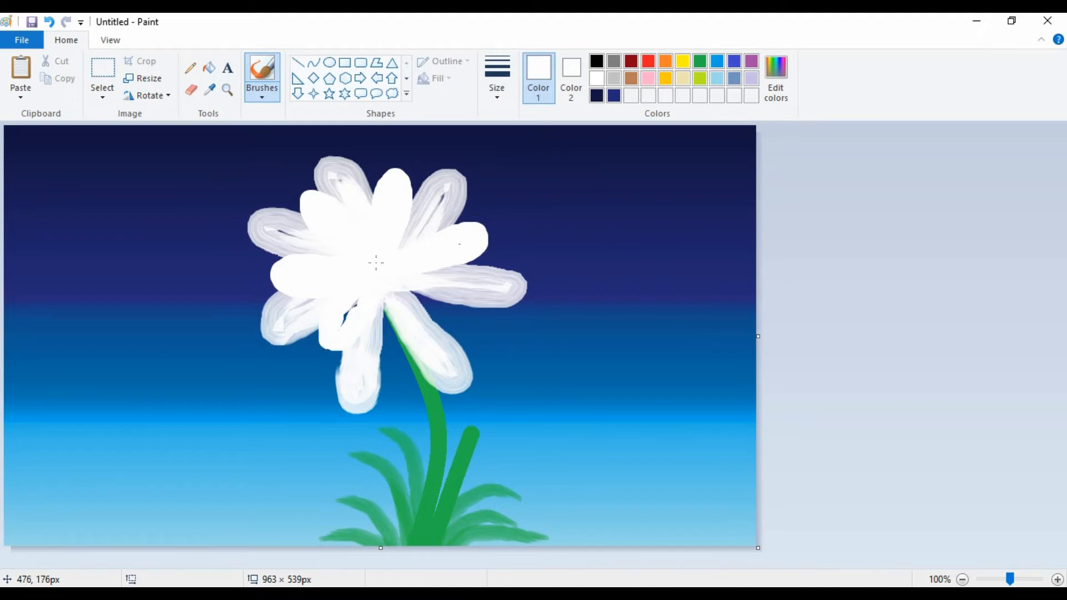
pyautogui.moveTo(376, 263); pyautogui.dragTo(350, 308)
pyautogui.moveTo(374, 296); pyautogui.dragTo(376, 329)
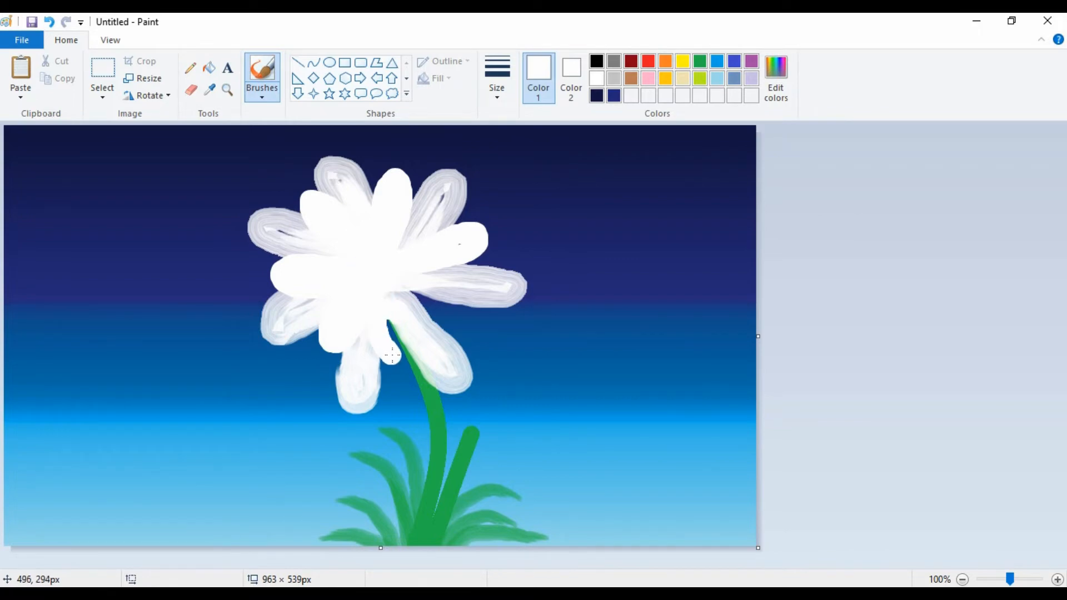
pyautogui.click(384, 338)
pyautogui.moveTo(388, 278)
pyautogui.mouseDown()
pyautogui.moveTo(495, 304)
pyautogui.moveTo(385, 306)
pyautogui.moveTo(412, 294)
pyautogui.moveTo(411, 282)
pyautogui.moveTo(460, 308)
pyautogui.mouseUp()
pyautogui.hotkey('ctrl', 'z')
pyautogui.hotkey('ctrl', 'z')
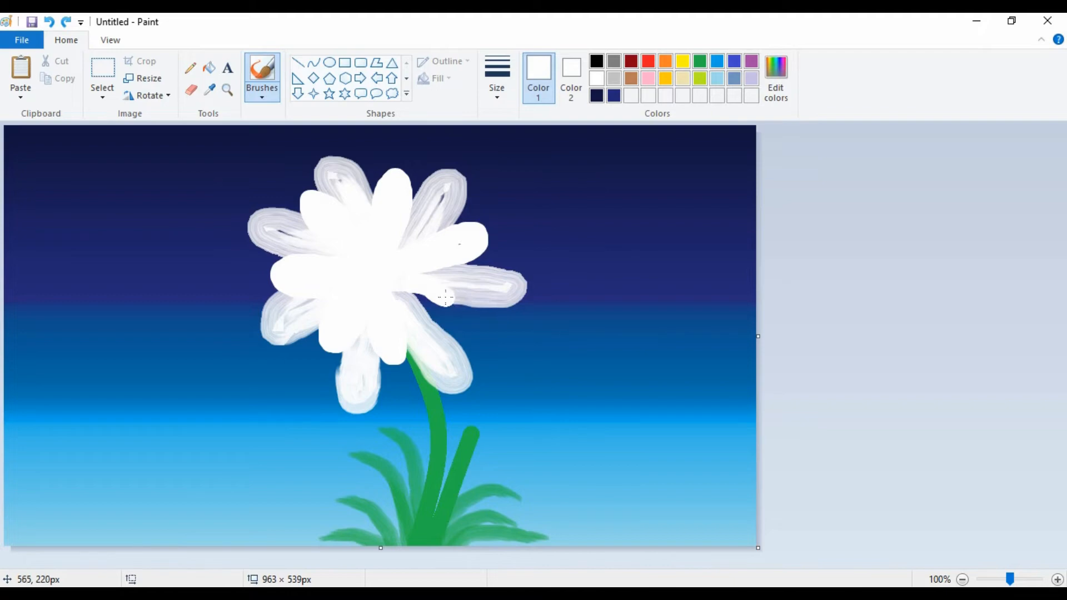
# Outline a short solid white petal at the flower's lower right, undo the stray stroke, and fill the petal in.
pyautogui.moveTo(472, 329)
pyautogui.mouseDown()
pyautogui.moveTo(439, 293)
pyautogui.moveTo(472, 321)
pyautogui.moveTo(468, 330)
pyautogui.moveTo(430, 314)
pyautogui.mouseUp()
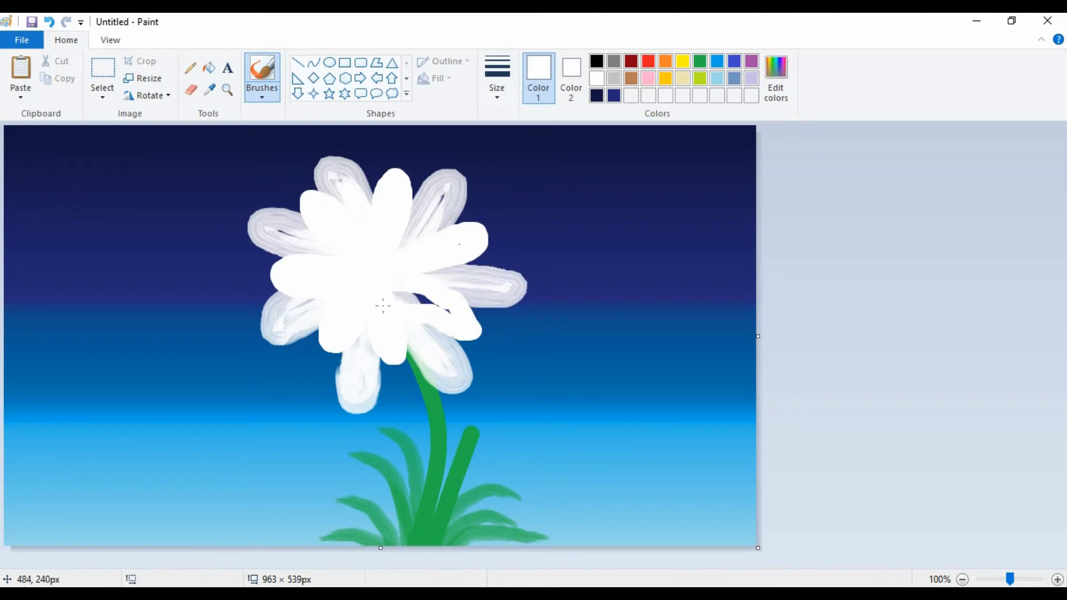
pyautogui.hotkey('ctrl', 'z')
pyautogui.moveTo(444, 318); pyautogui.dragTo(454, 327)
pyautogui.click(454, 328)
pyautogui.click(460, 328)
pyautogui.click(467, 333)
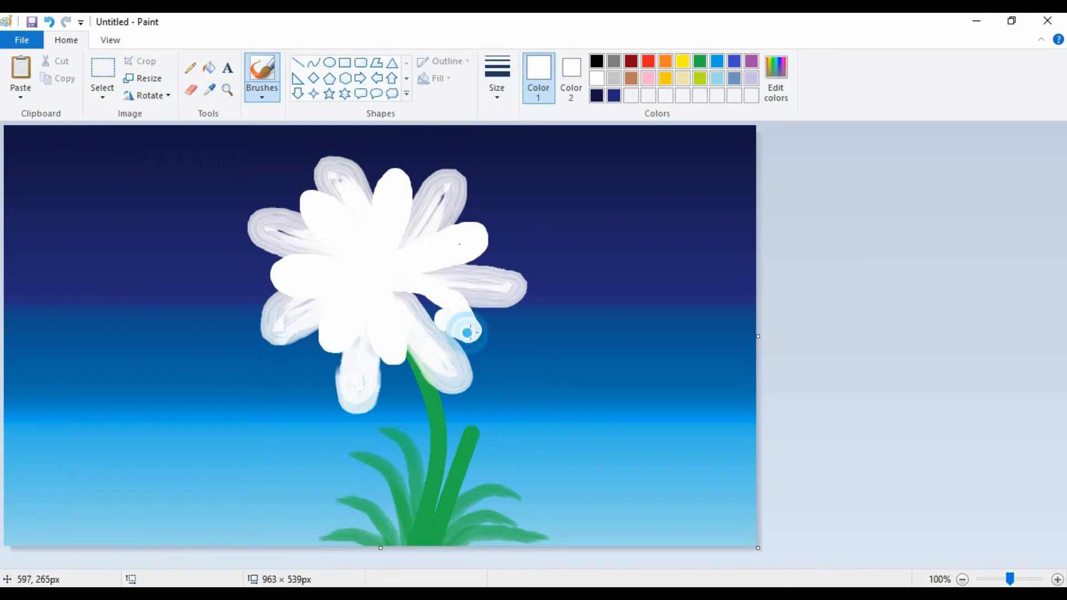
pyautogui.click(469, 333)
pyautogui.click(465, 334)
pyautogui.moveTo(452, 328); pyautogui.dragTo(405, 291)
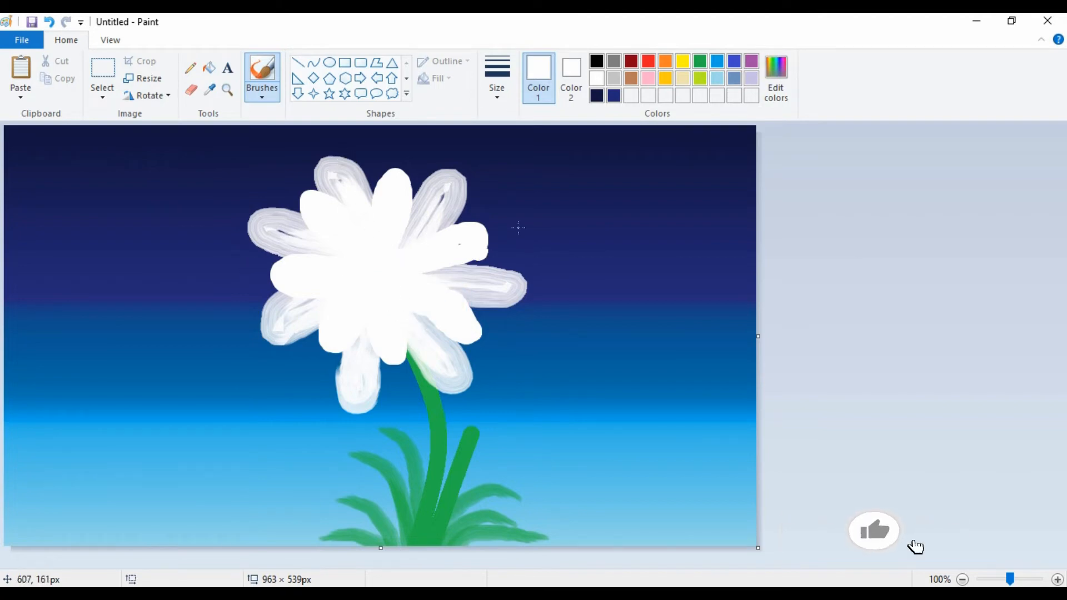
# Paint a solid round gold center in the middle of the white flower.
pyautogui.click(665, 77)
pyautogui.click(384, 275)
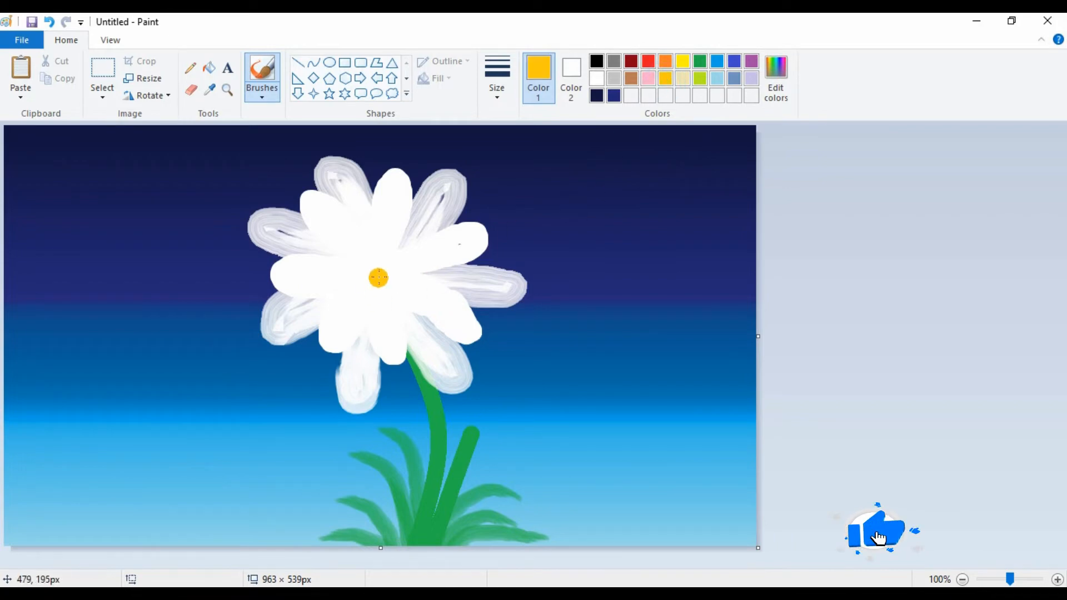
pyautogui.click(383, 273)
pyautogui.moveTo(383, 273)
pyautogui.mouseDown()
pyautogui.moveTo(373, 276)
pyautogui.moveTo(387, 279)
pyautogui.mouseUp()
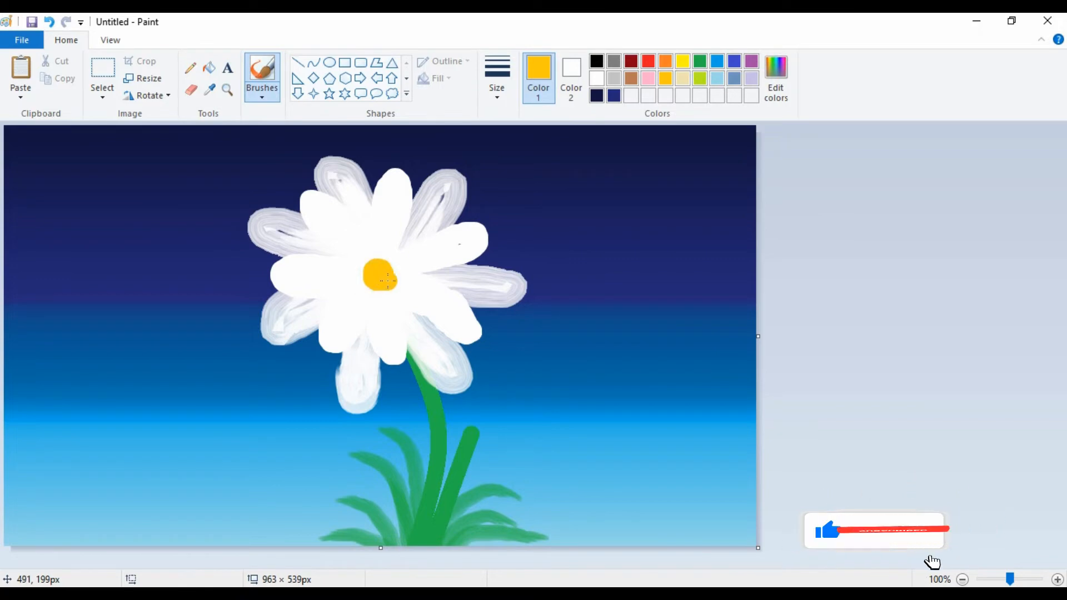
pyautogui.click(387, 279)
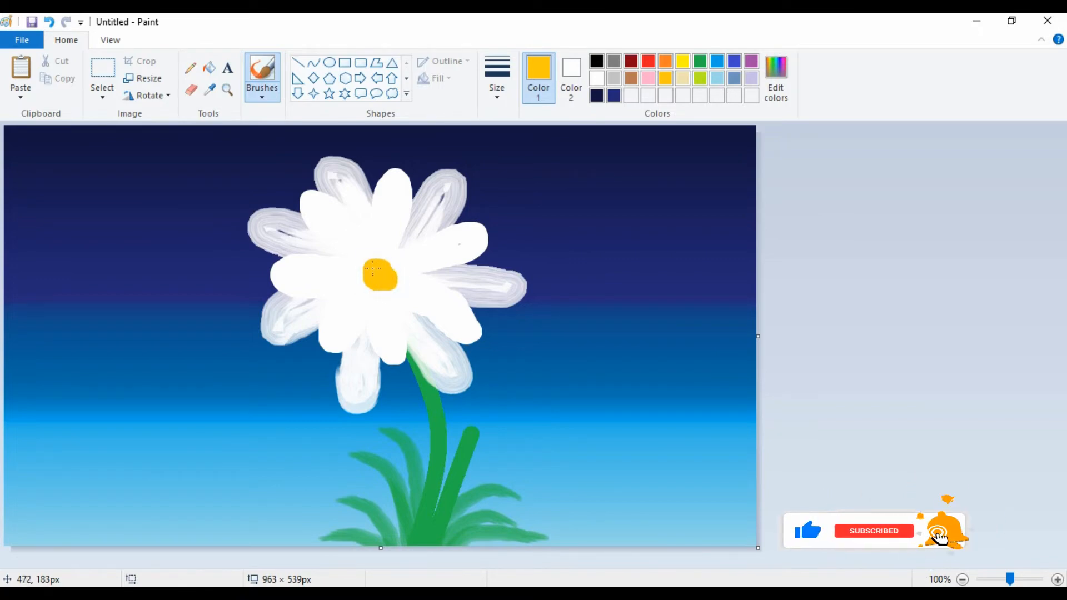
pyautogui.click(373, 268)
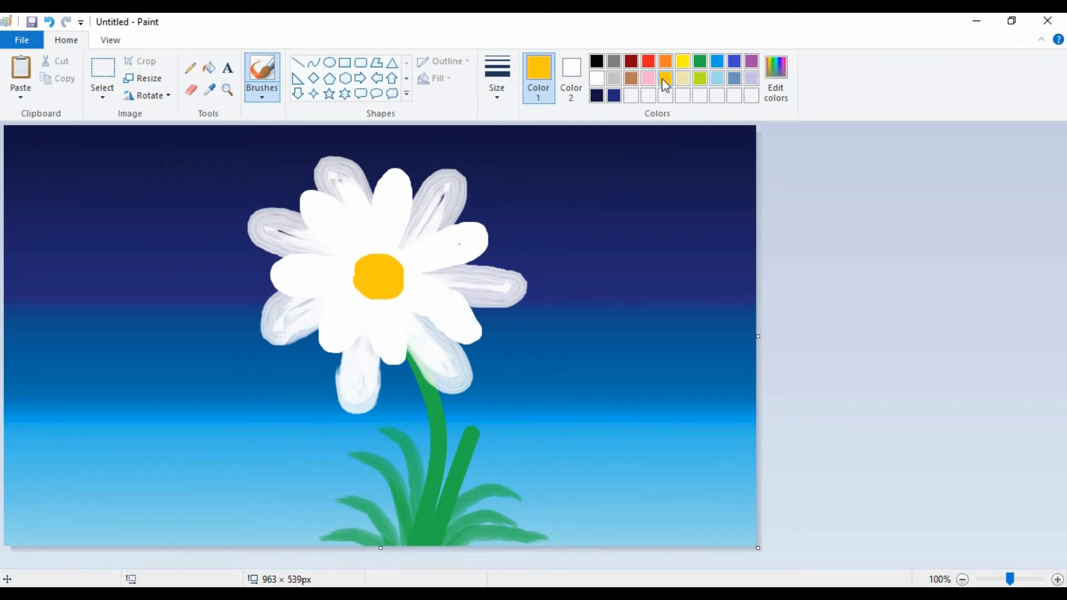
# Mix a darker gold with Red 198, Green 153, Blue 0 as the drawing color.
pyautogui.click(775, 75)
pyautogui.click(699, 287)
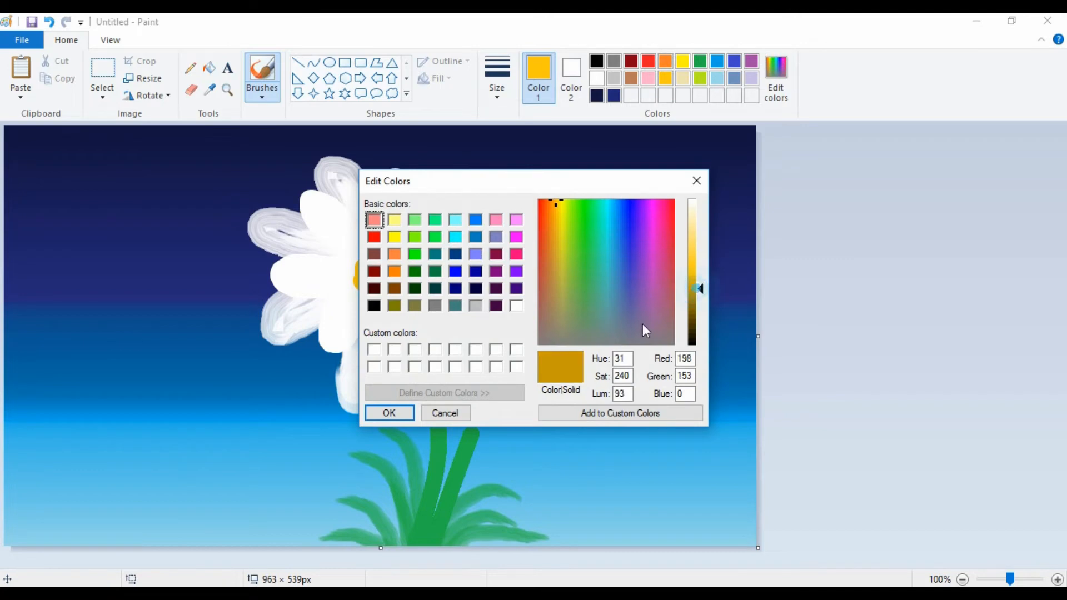
pyautogui.click(389, 412)
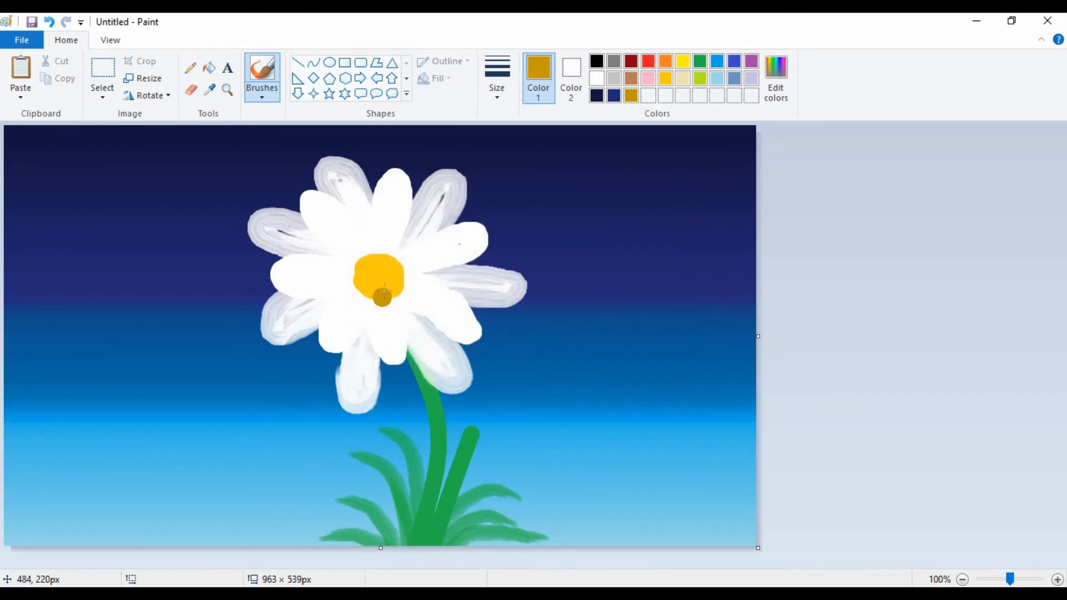
# With the Airbrush, dot dark gold speckles all over the flower's round gold center.
pyautogui.click(262, 98)
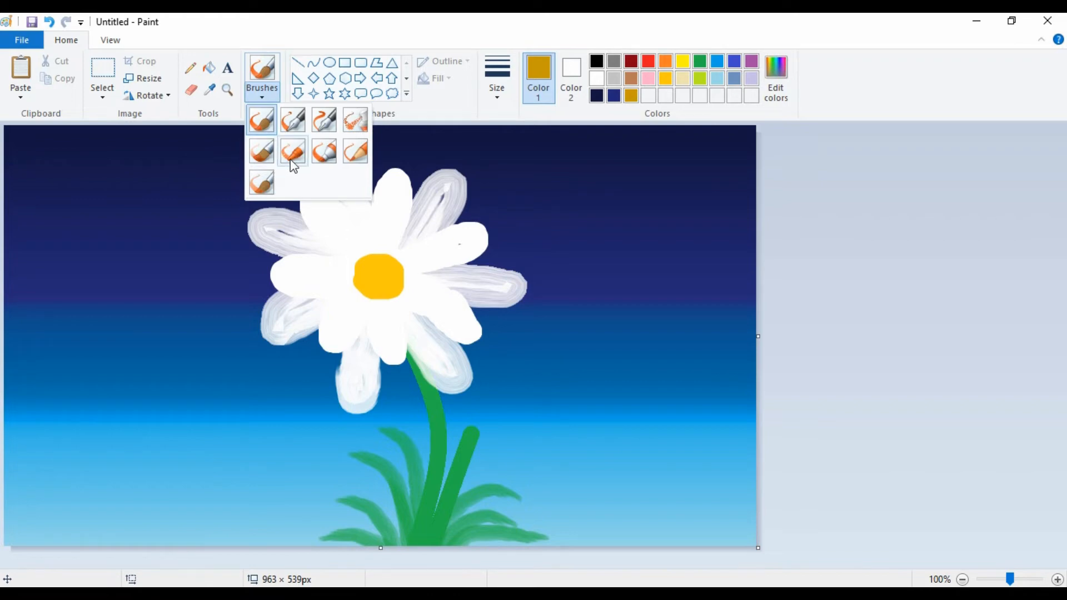
pyautogui.click(355, 119)
pyautogui.click(387, 259)
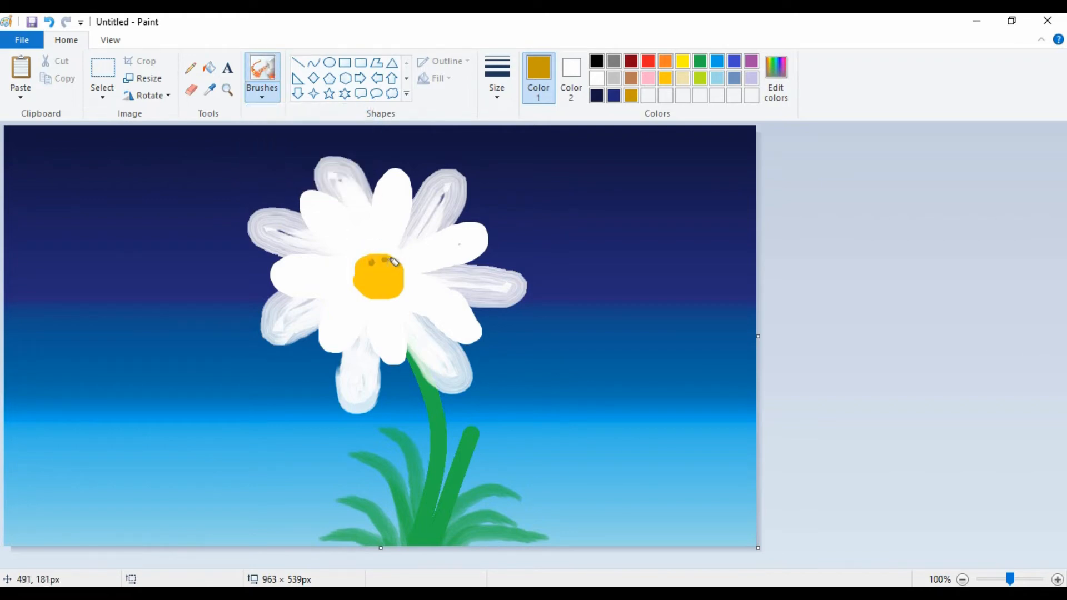
pyautogui.click(395, 267)
pyautogui.click(375, 272)
pyautogui.click(382, 269)
pyautogui.click(365, 269)
pyautogui.click(364, 263)
pyautogui.click(374, 258)
pyautogui.moveTo(384, 259)
pyautogui.mouseDown()
pyautogui.moveTo(389, 245)
pyautogui.moveTo(371, 280)
pyautogui.mouseUp()
pyautogui.click(360, 268)
pyautogui.click(361, 276)
pyautogui.click(362, 283)
pyautogui.click(364, 286)
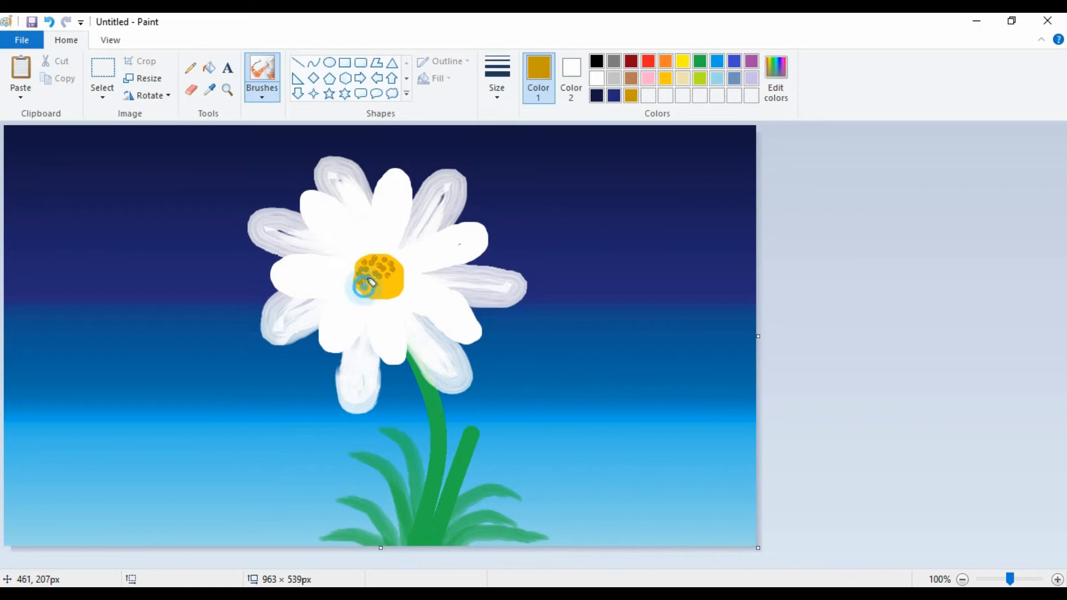
pyautogui.click(368, 282)
pyautogui.click(370, 282)
pyautogui.click(373, 285)
pyautogui.click(400, 281)
pyautogui.click(391, 285)
pyautogui.click(383, 289)
pyautogui.click(379, 294)
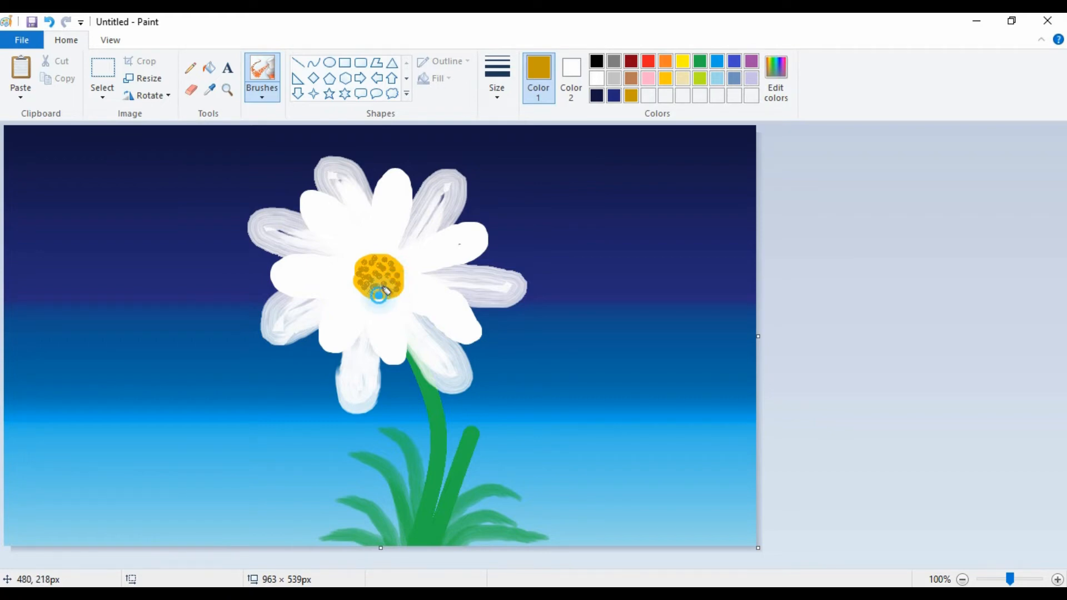
pyautogui.click(391, 294)
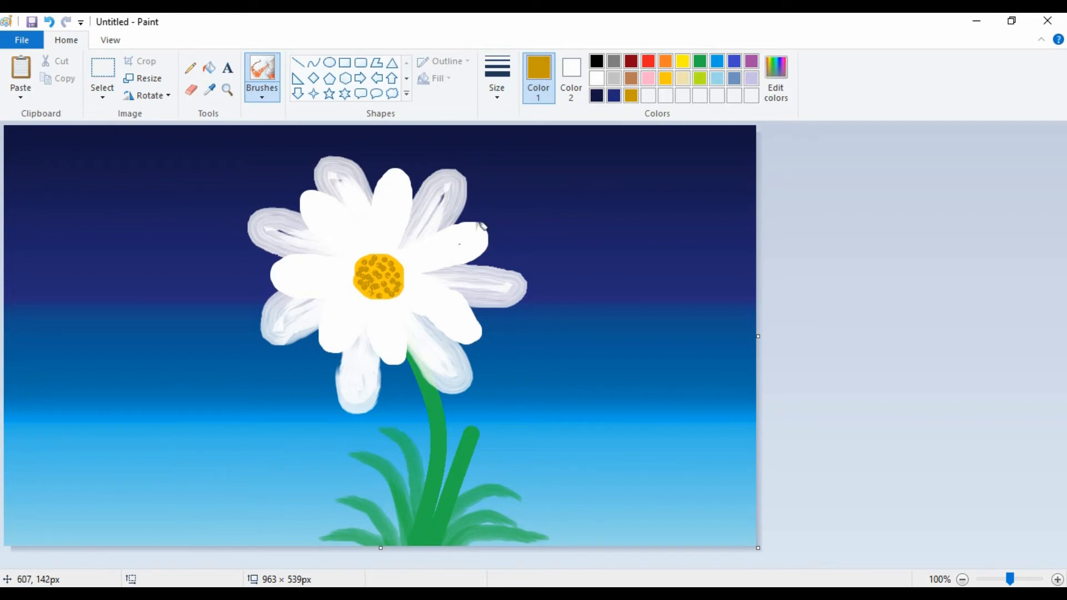
# Mix a lighter yellow with Red 255, Green 245, Blue 72 as the drawing color, starting from the palette yellow.
pyautogui.click(265, 97)
pyautogui.click(261, 120)
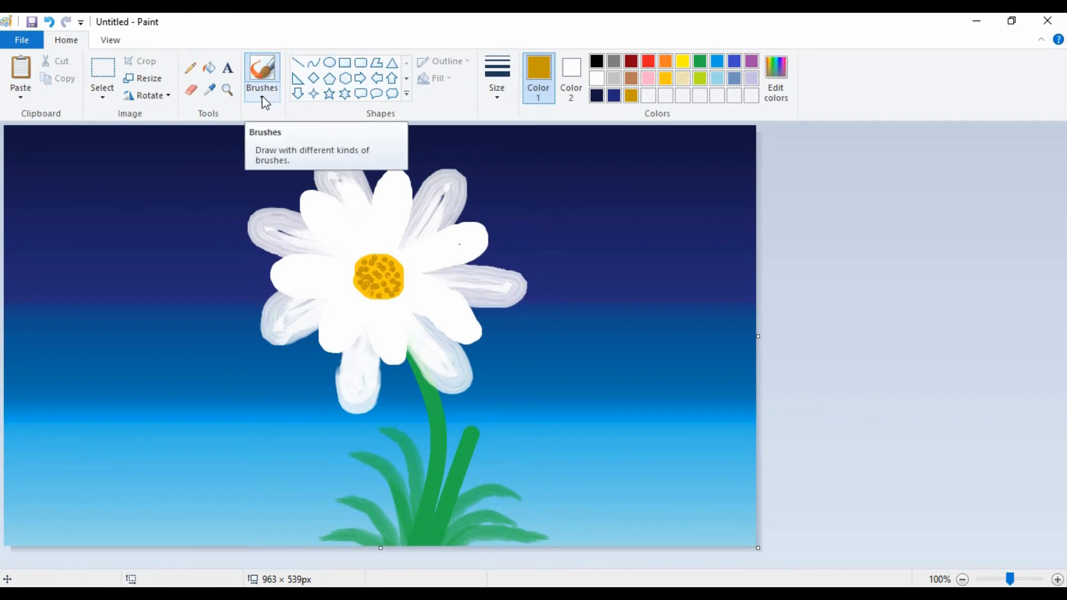
pyautogui.click(681, 66)
pyautogui.click(778, 92)
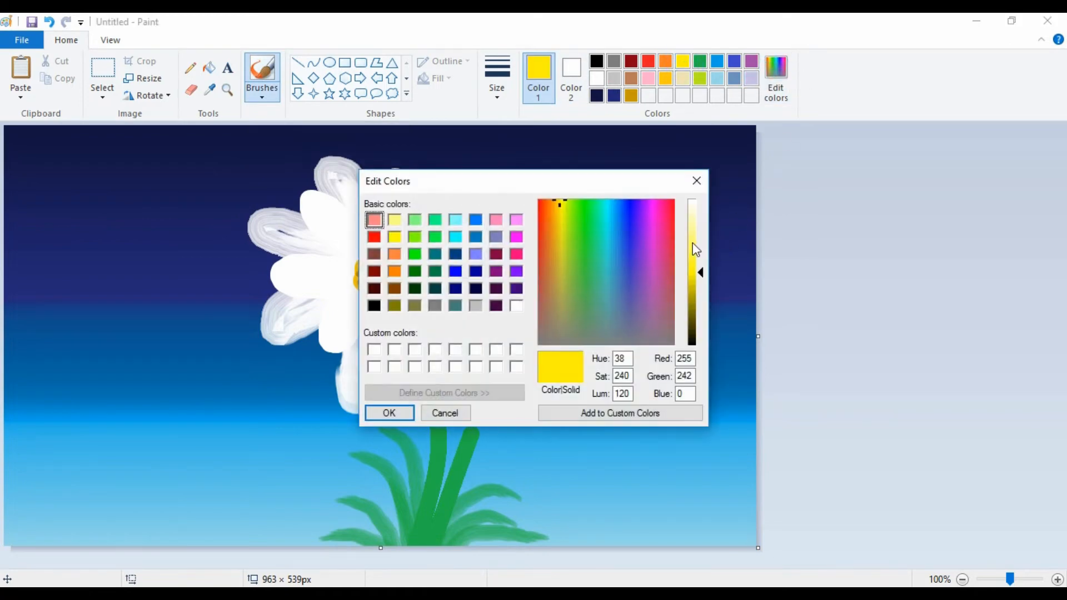
pyautogui.click(694, 242)
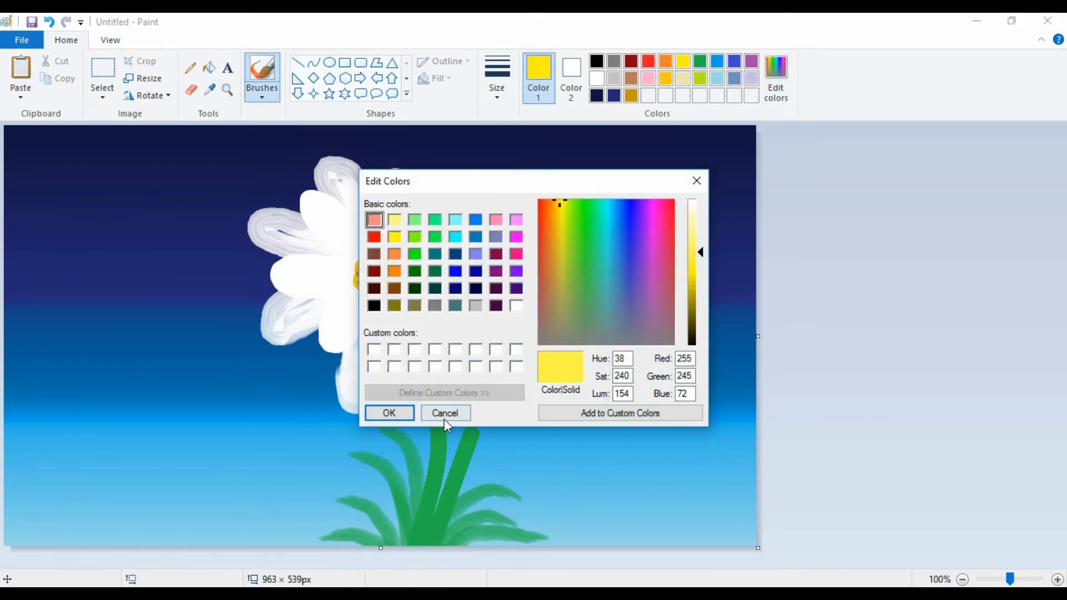
pyautogui.click(388, 411)
# With the Airbrush, spray light yellow streaks from the gold center outward onto each of the seven short white petals.
pyautogui.click(273, 100)
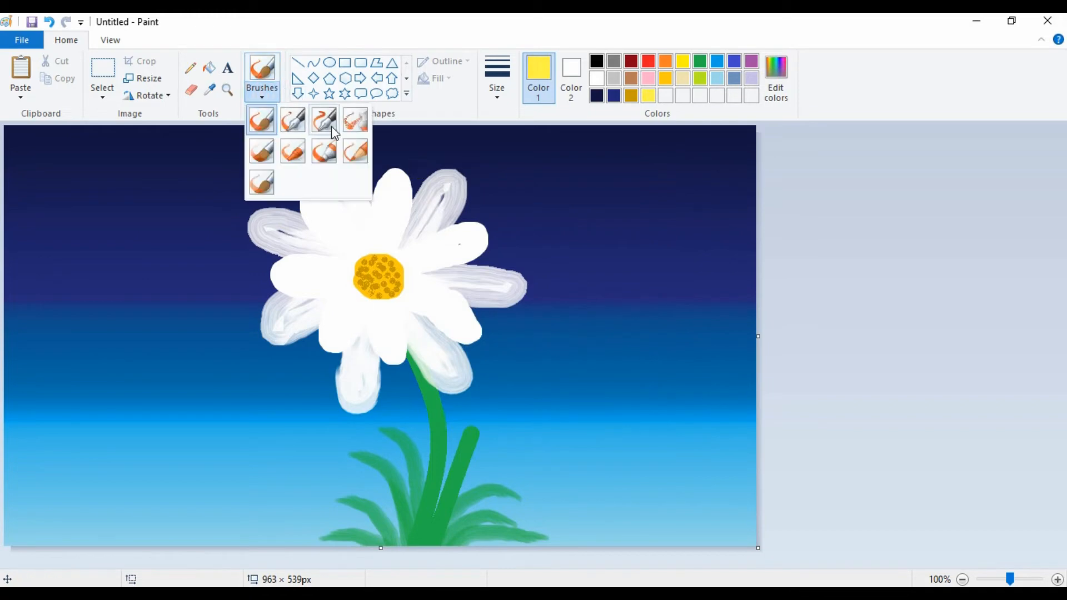
pyautogui.click(356, 115)
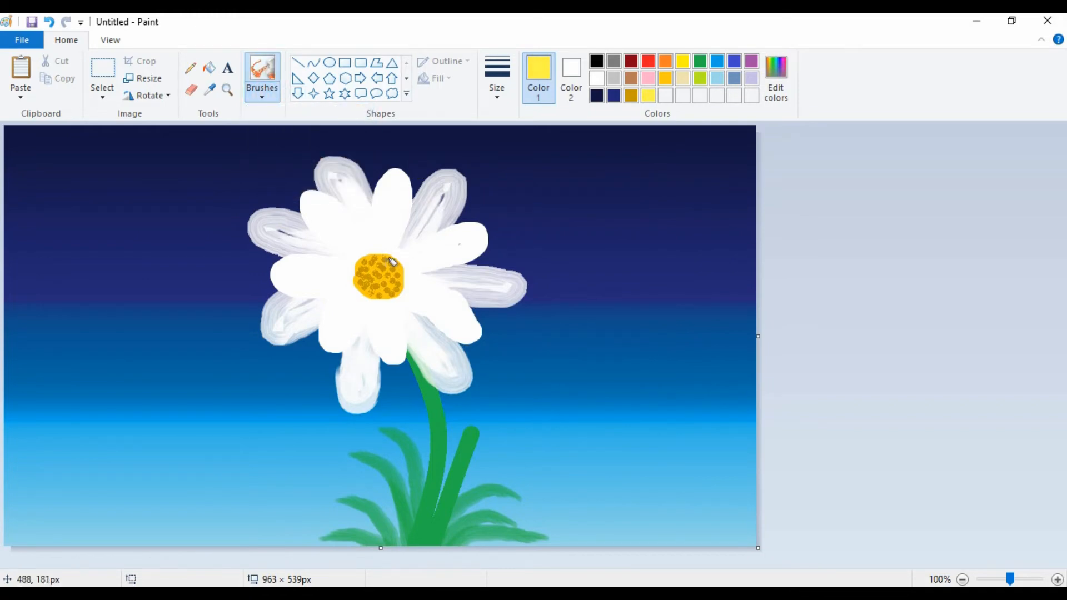
pyautogui.moveTo(388, 254)
pyautogui.mouseDown()
pyautogui.moveTo(380, 224)
pyautogui.moveTo(390, 204)
pyautogui.moveTo(392, 253)
pyautogui.mouseUp()
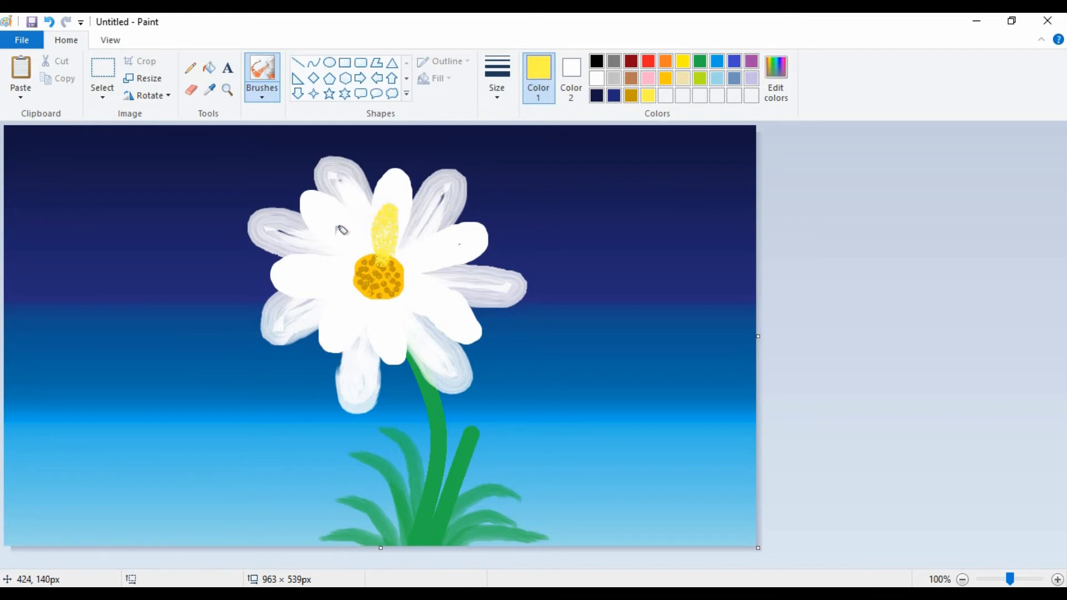
pyautogui.moveTo(338, 227)
pyautogui.mouseDown()
pyautogui.moveTo(369, 247)
pyautogui.moveTo(341, 229)
pyautogui.moveTo(375, 256)
pyautogui.moveTo(322, 275)
pyautogui.moveTo(360, 272)
pyautogui.moveTo(367, 240)
pyautogui.moveTo(346, 220)
pyautogui.mouseUp()
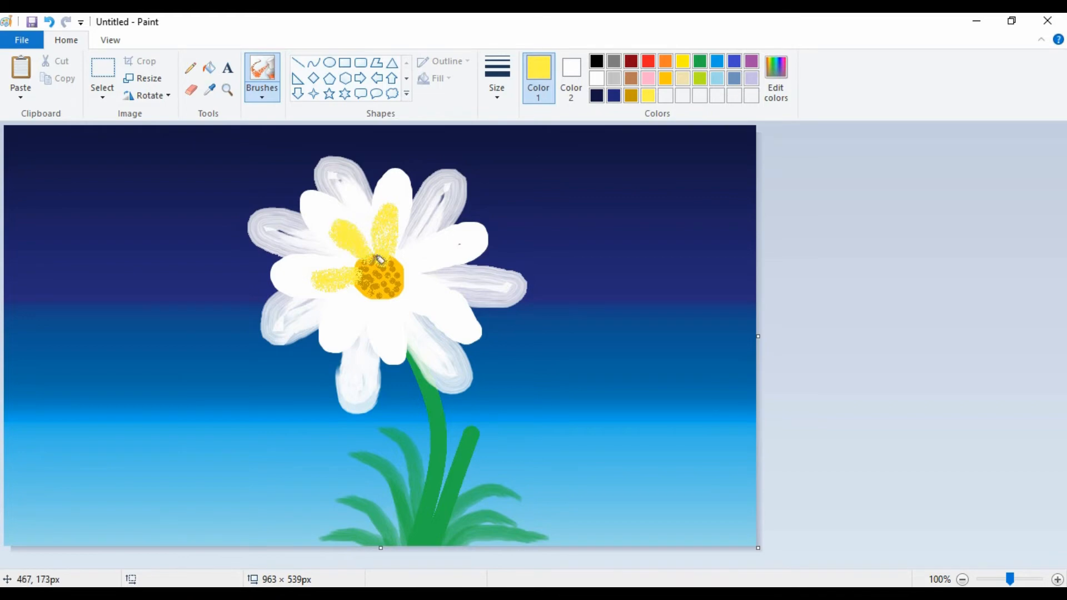
pyautogui.moveTo(364, 293)
pyautogui.mouseDown()
pyautogui.moveTo(369, 295)
pyautogui.moveTo(387, 297)
pyautogui.moveTo(391, 330)
pyautogui.mouseUp()
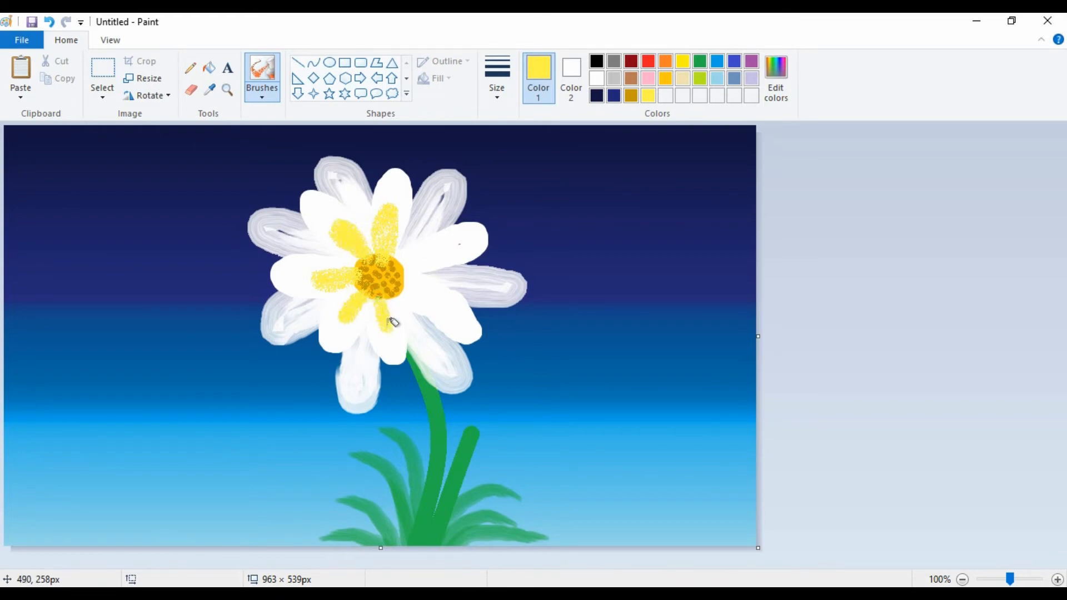
pyautogui.moveTo(406, 284)
pyautogui.mouseDown()
pyautogui.moveTo(435, 295)
pyautogui.moveTo(414, 279)
pyautogui.moveTo(416, 248)
pyautogui.moveTo(435, 247)
pyautogui.moveTo(405, 265)
pyautogui.mouseUp()
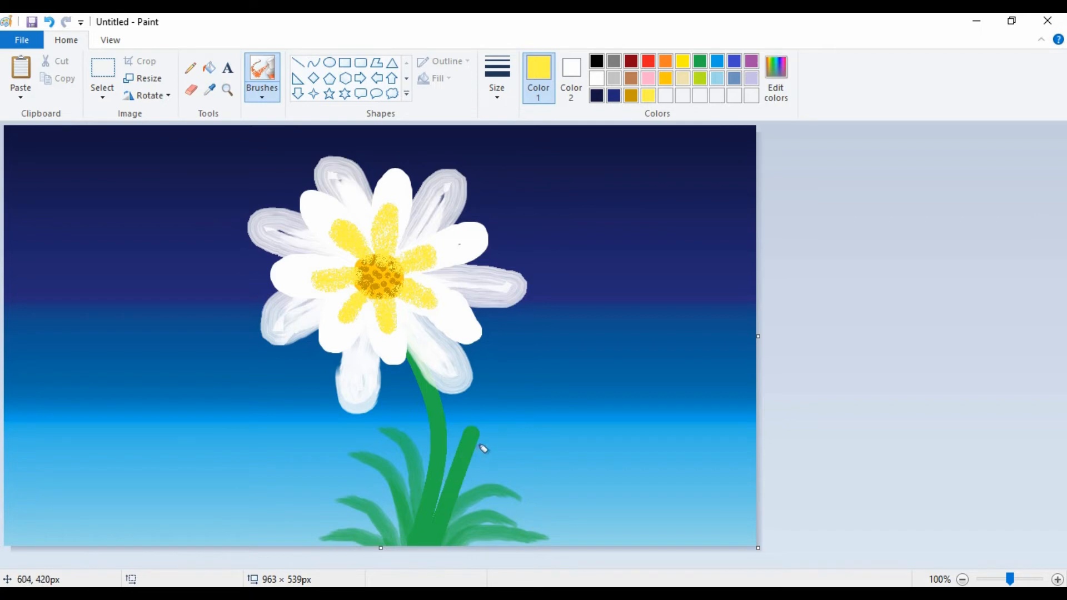
# Set the drawing color to white.
pyautogui.click(596, 79)
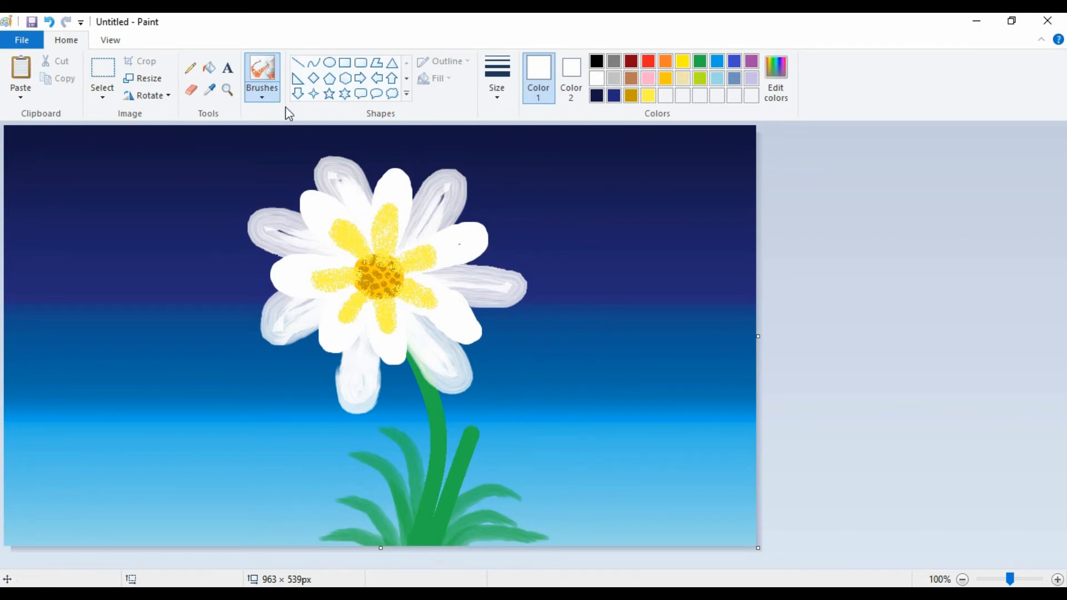
pyautogui.click(261, 97)
pyautogui.click(262, 129)
pyautogui.click(264, 98)
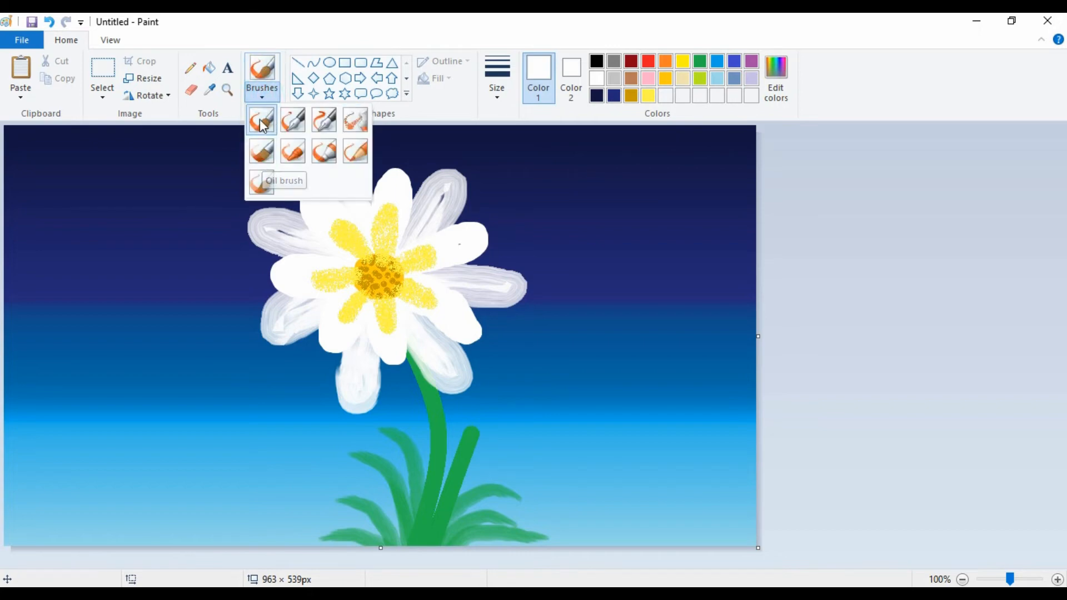
pyautogui.click(262, 119)
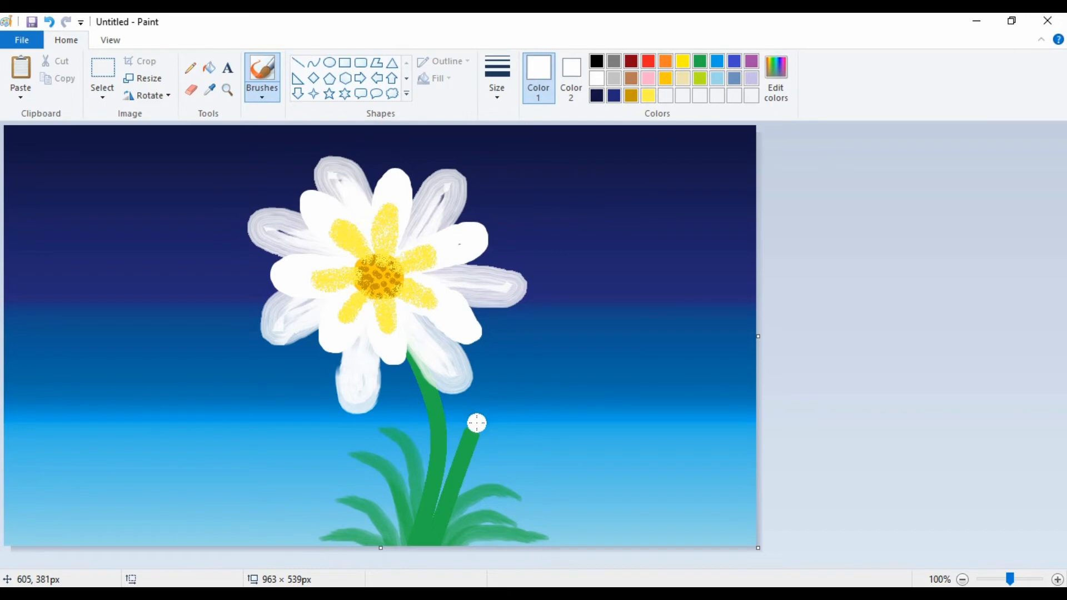
pyautogui.moveTo(475, 426)
pyautogui.mouseDown()
pyautogui.moveTo(462, 400)
pyautogui.moveTo(476, 400)
pyautogui.moveTo(477, 431)
pyautogui.moveTo(528, 423)
pyautogui.moveTo(488, 428)
pyautogui.moveTo(460, 376)
pyautogui.mouseUp()
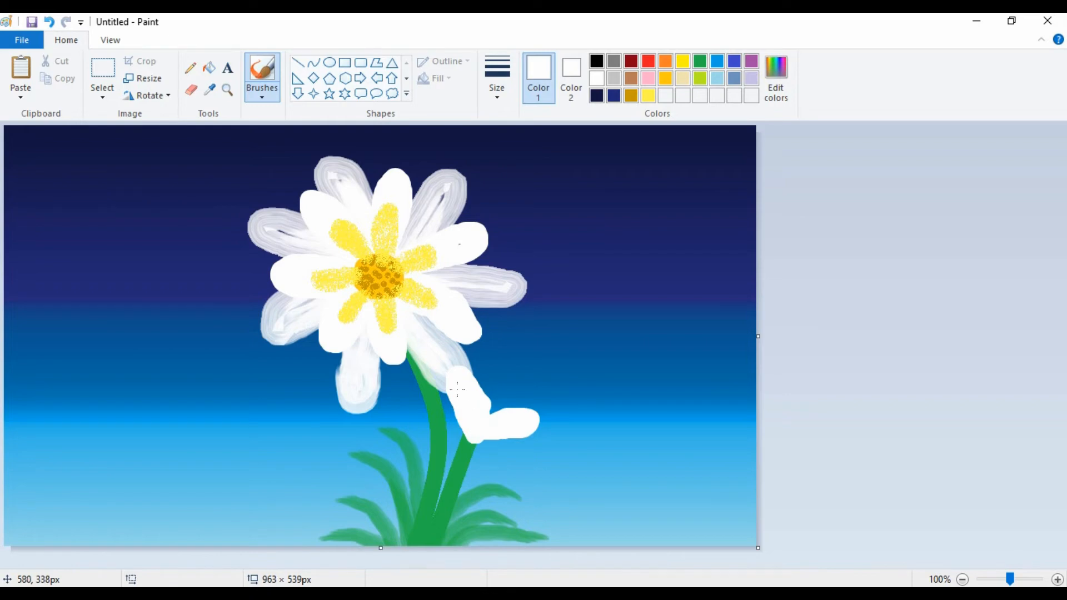
pyautogui.moveTo(452, 363); pyautogui.dragTo(477, 377)
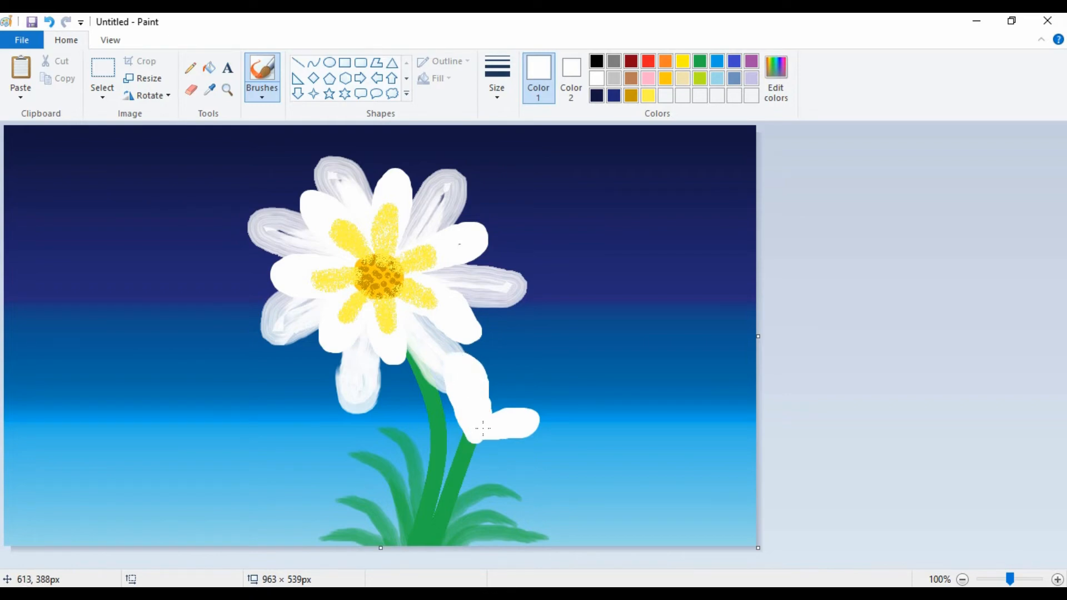
pyautogui.moveTo(483, 428)
pyautogui.mouseDown()
pyautogui.moveTo(476, 433)
pyautogui.moveTo(544, 414)
pyautogui.mouseUp()
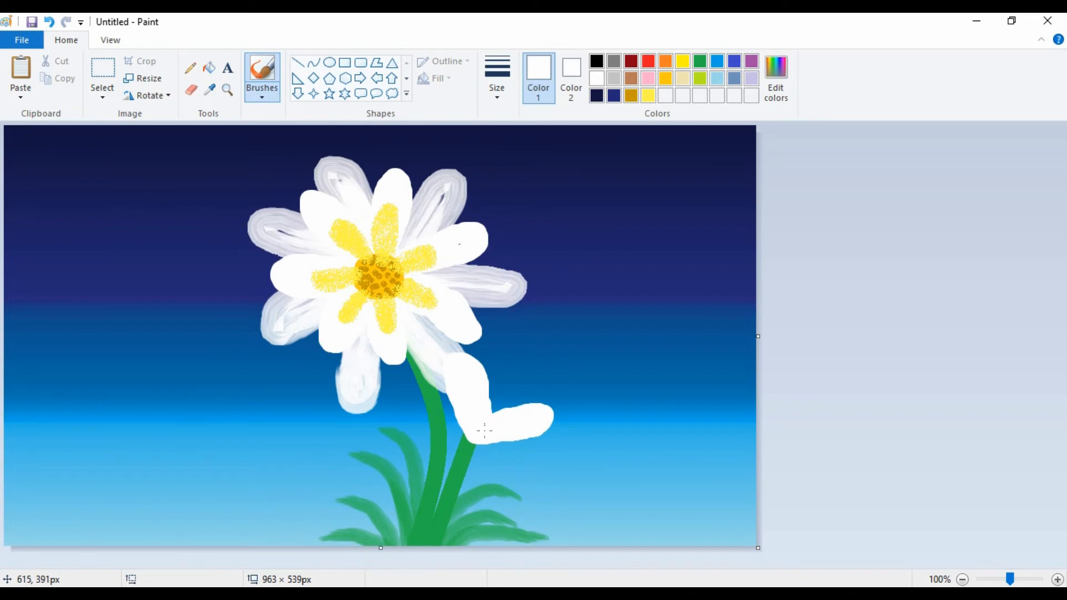
pyautogui.moveTo(492, 412)
pyautogui.mouseDown()
pyautogui.moveTo(508, 366)
pyautogui.moveTo(504, 396)
pyautogui.mouseUp()
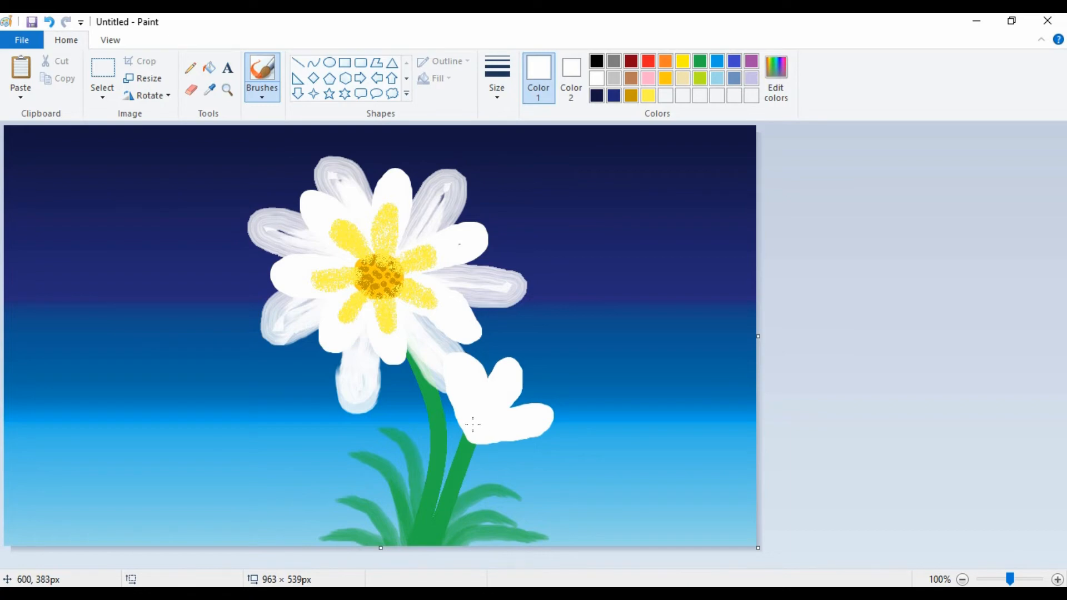
pyautogui.hotkey('ctrl', 'z')
pyautogui.hotkey('ctrl', 'z')
pyautogui.hotkey('ctrl', 'z')
pyautogui.hotkey('ctrl', 'z')
pyautogui.hotkey('ctrl', 'z')
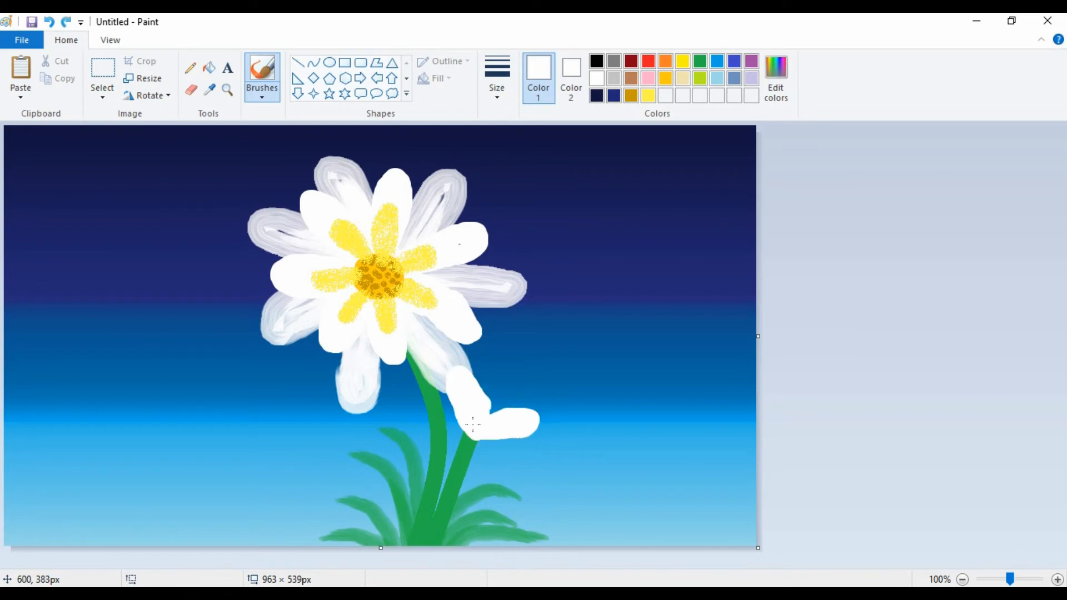
# With the Oil brush, paint a small flower of three translucent white petals fanning out from the tip of the shorter stem.
pyautogui.click(267, 92)
pyautogui.click(266, 148)
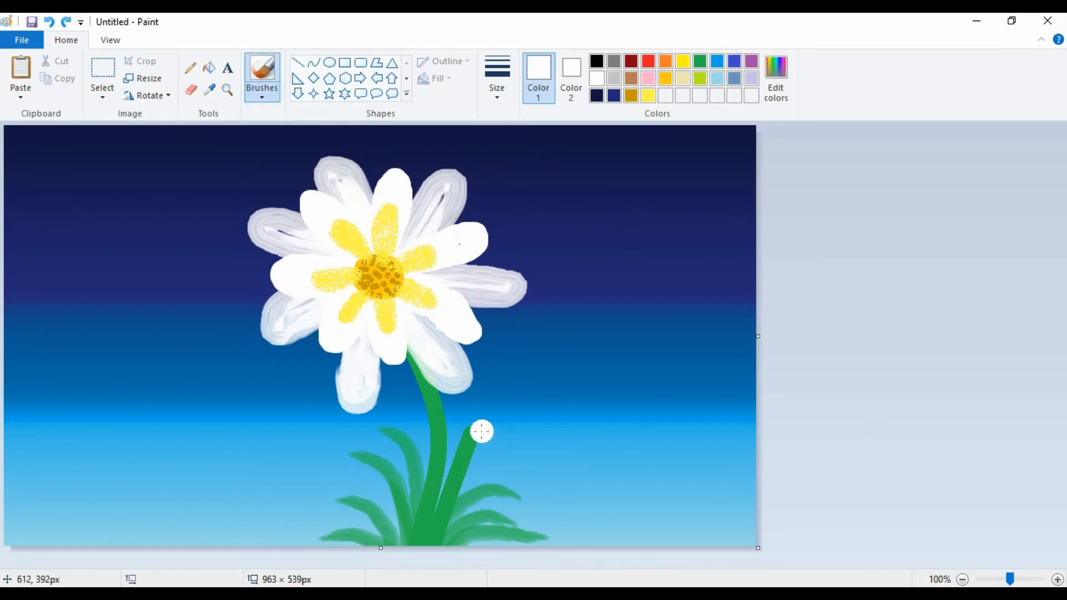
pyautogui.moveTo(469, 425)
pyautogui.mouseDown()
pyautogui.moveTo(462, 387)
pyautogui.moveTo(473, 362)
pyautogui.moveTo(484, 390)
pyautogui.moveTo(470, 427)
pyautogui.moveTo(542, 417)
pyautogui.moveTo(530, 400)
pyautogui.moveTo(512, 402)
pyautogui.moveTo(487, 425)
pyautogui.moveTo(506, 401)
pyautogui.moveTo(491, 411)
pyautogui.moveTo(495, 387)
pyautogui.moveTo(516, 365)
pyautogui.moveTo(487, 422)
pyautogui.moveTo(477, 414)
pyautogui.moveTo(514, 422)
pyautogui.moveTo(476, 427)
pyautogui.moveTo(470, 381)
pyautogui.moveTo(479, 413)
pyautogui.moveTo(539, 411)
pyautogui.moveTo(490, 424)
pyautogui.moveTo(473, 390)
pyautogui.moveTo(479, 425)
pyautogui.mouseUp()
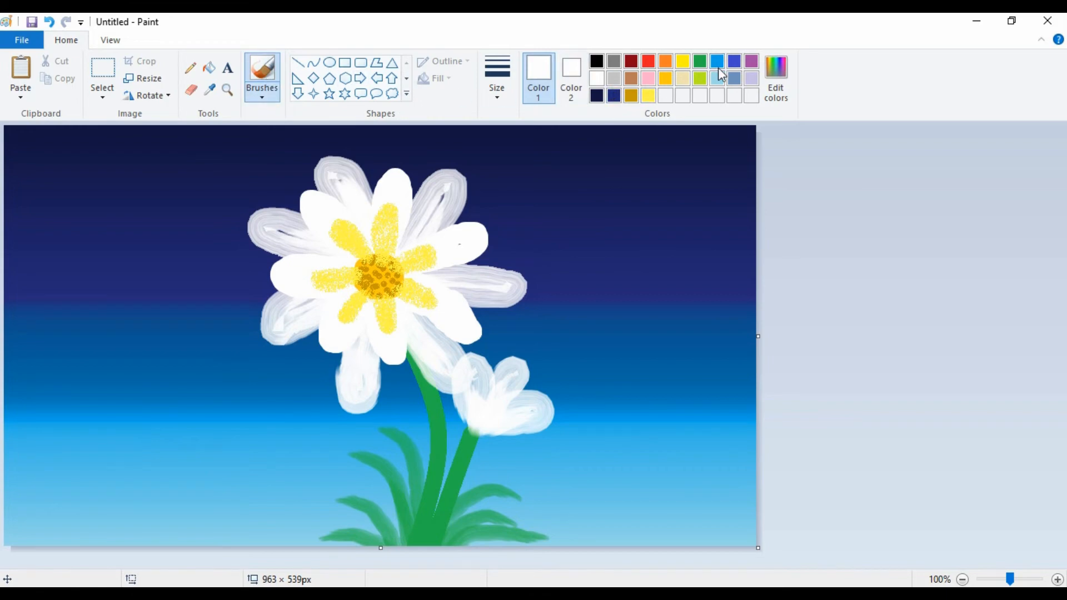
# Paint a tuft of four curved lime grass blades to the left of the stems, meeting at the canvas's lower edge.
pyautogui.click(700, 61)
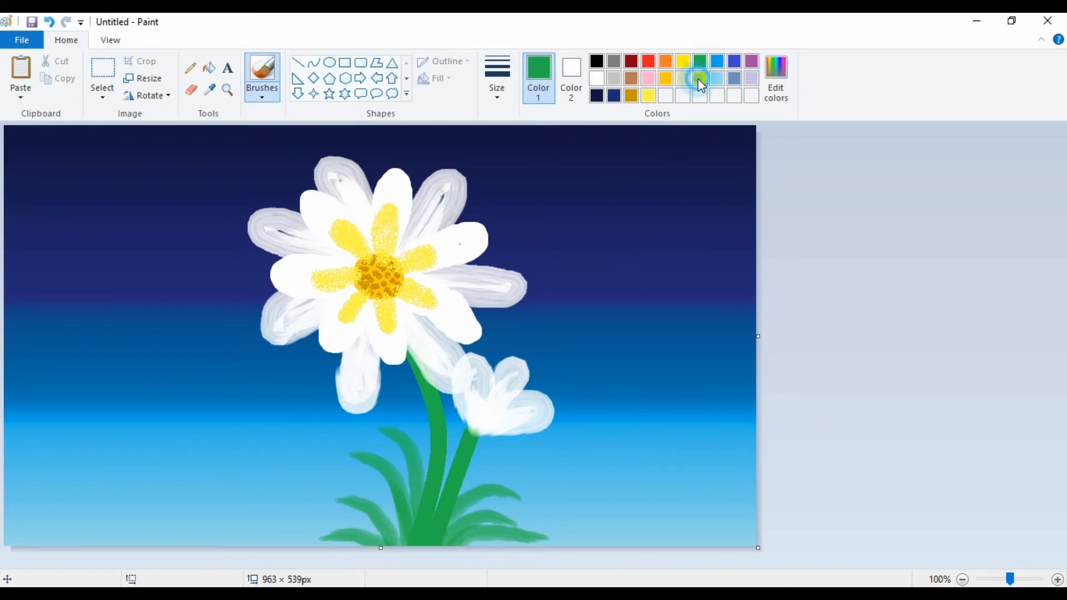
pyautogui.click(699, 78)
pyautogui.moveTo(358, 476); pyautogui.dragTo(329, 513)
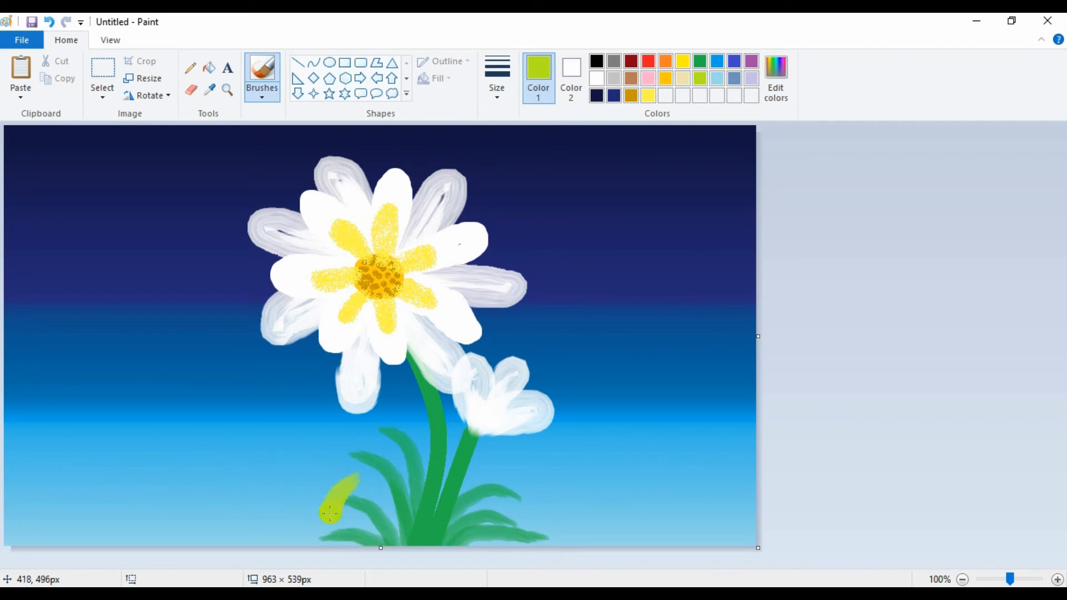
pyautogui.moveTo(227, 483); pyautogui.dragTo(271, 504)
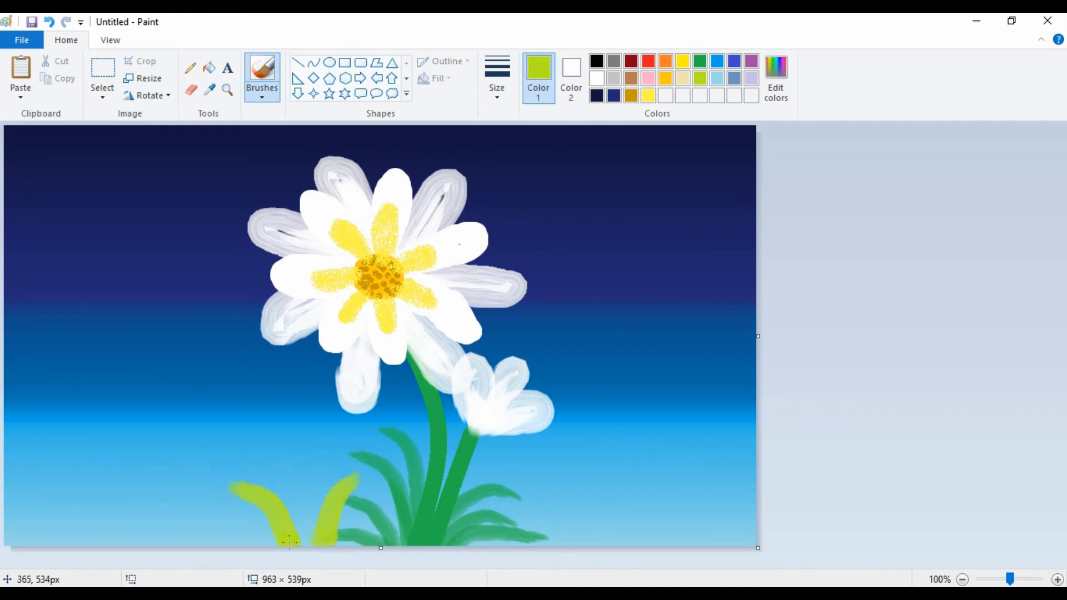
pyautogui.moveTo(328, 462)
pyautogui.mouseDown()
pyautogui.moveTo(309, 495)
pyautogui.moveTo(309, 542)
pyautogui.mouseUp()
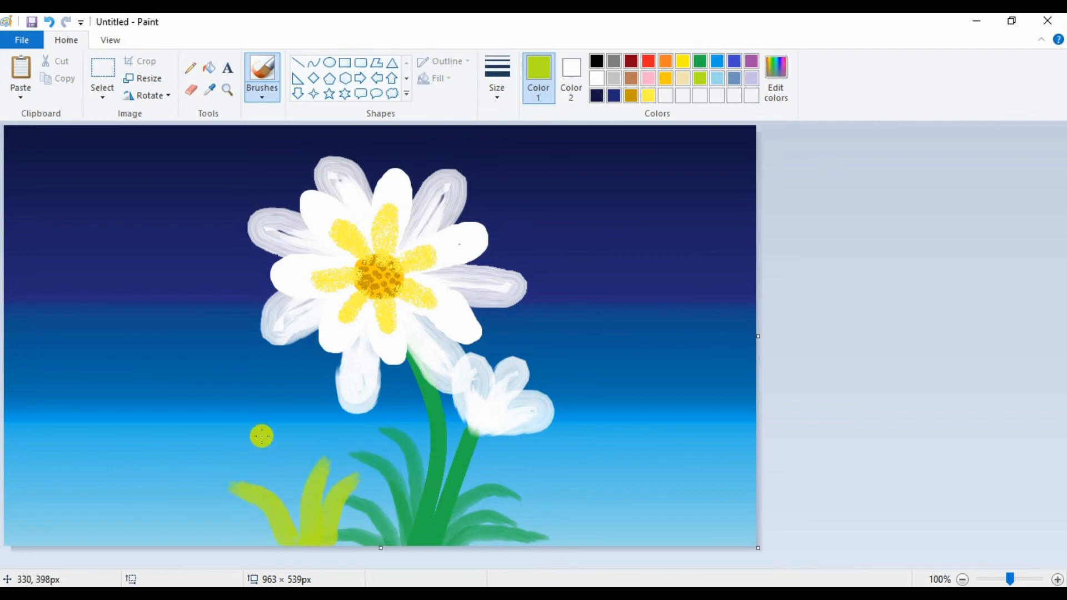
pyautogui.moveTo(260, 440); pyautogui.dragTo(292, 488)
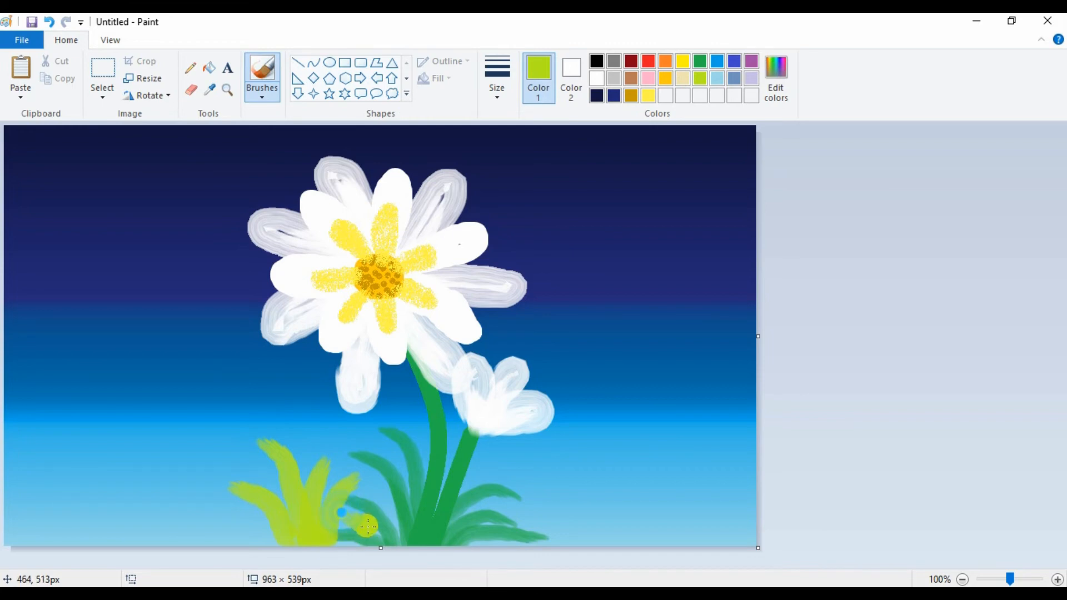
# Paint a second tuft of lime blades over the base of the stems, and add a short low blade to the first tuft's left side.
pyautogui.moveTo(343, 512); pyautogui.dragTo(400, 544)
pyautogui.moveTo(372, 494); pyautogui.dragTo(410, 543)
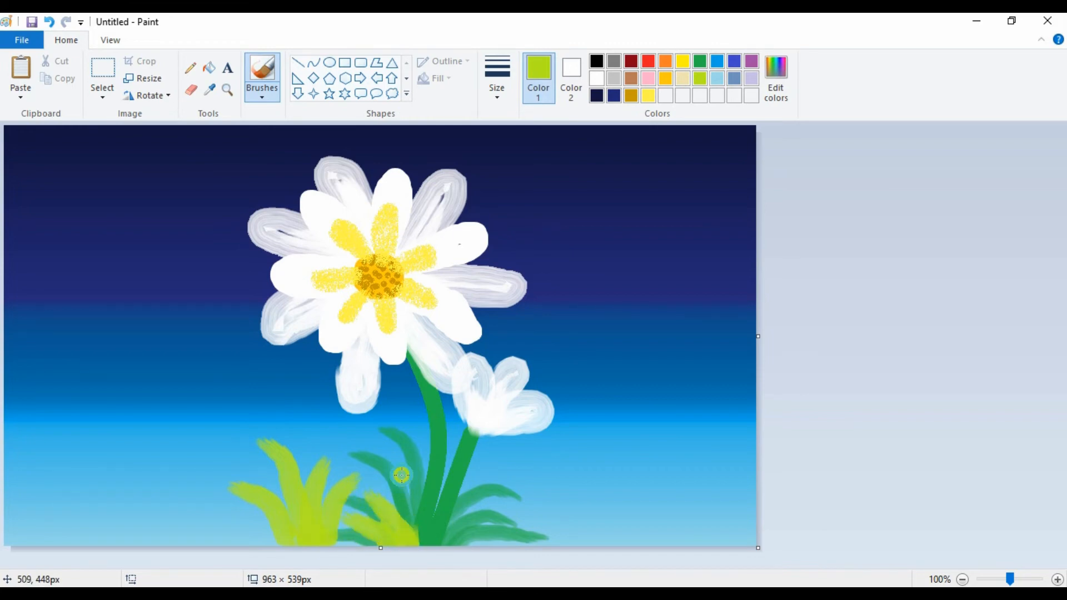
pyautogui.moveTo(415, 474)
pyautogui.mouseDown()
pyautogui.moveTo(427, 543)
pyautogui.moveTo(439, 544)
pyautogui.mouseUp()
pyautogui.moveTo(483, 510)
pyautogui.mouseDown()
pyautogui.moveTo(434, 539)
pyautogui.moveTo(505, 540)
pyautogui.moveTo(435, 548)
pyautogui.mouseUp()
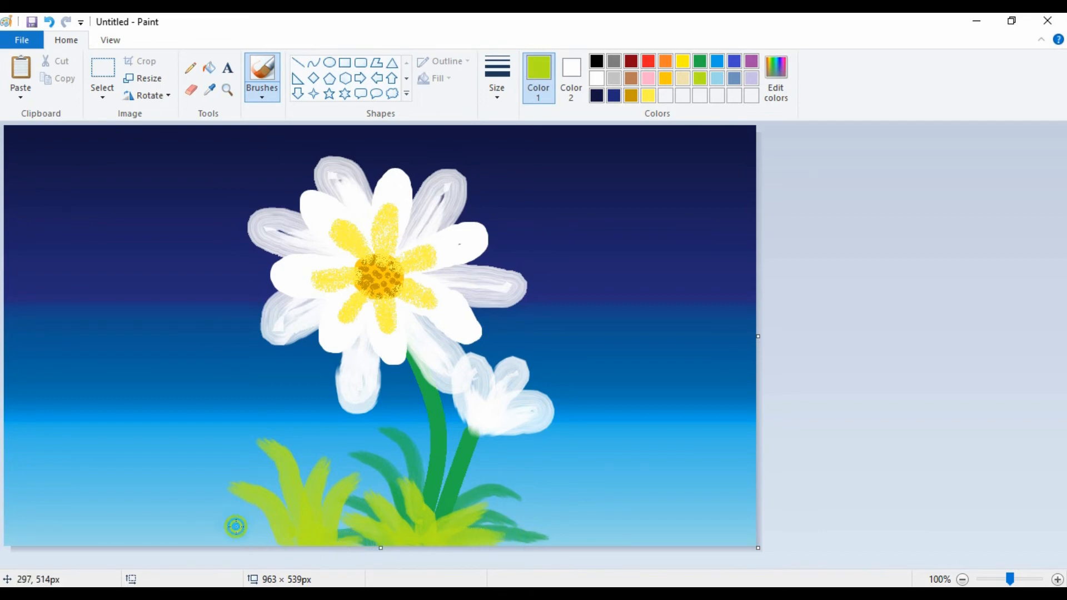
pyautogui.moveTo(233, 525); pyautogui.dragTo(258, 541)
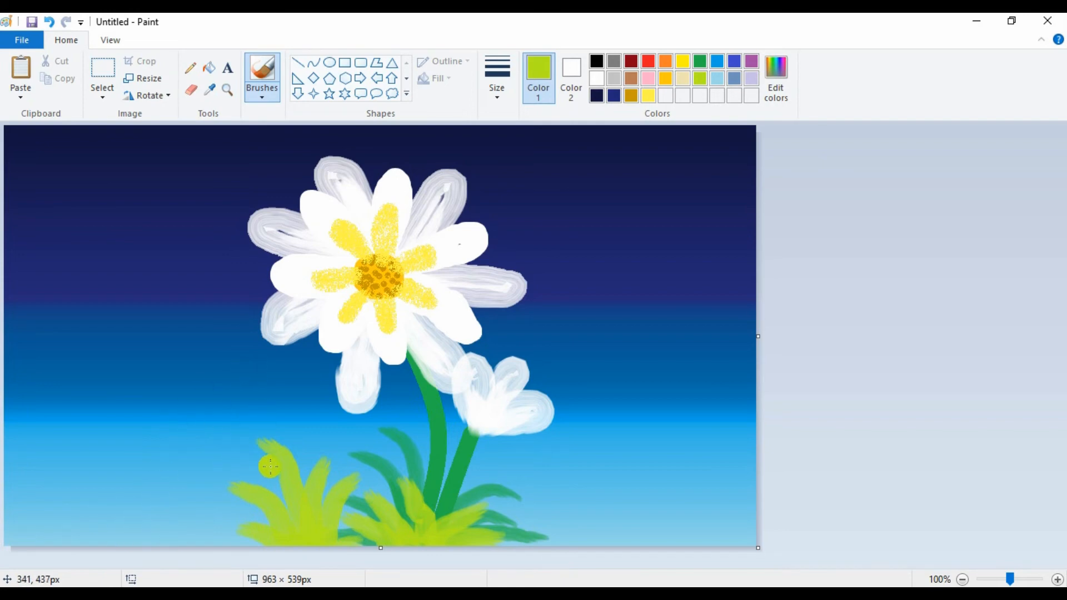
# Draw three thin vertical lime stems with the Line tool, rising from the left grass tuft at different heights.
pyautogui.click(298, 63)
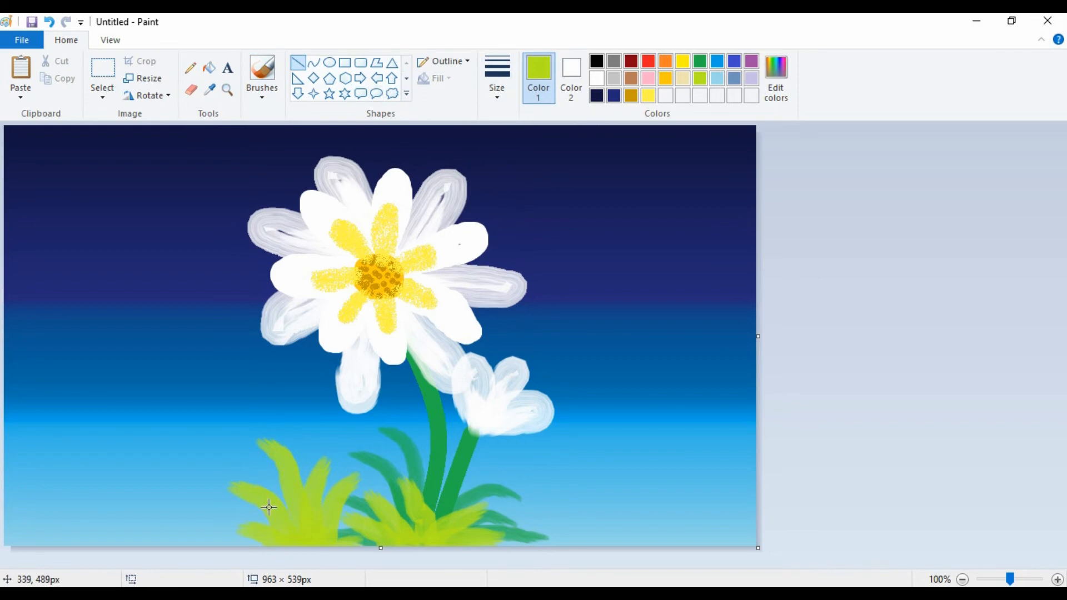
pyautogui.moveTo(261, 535); pyautogui.dragTo(240, 430)
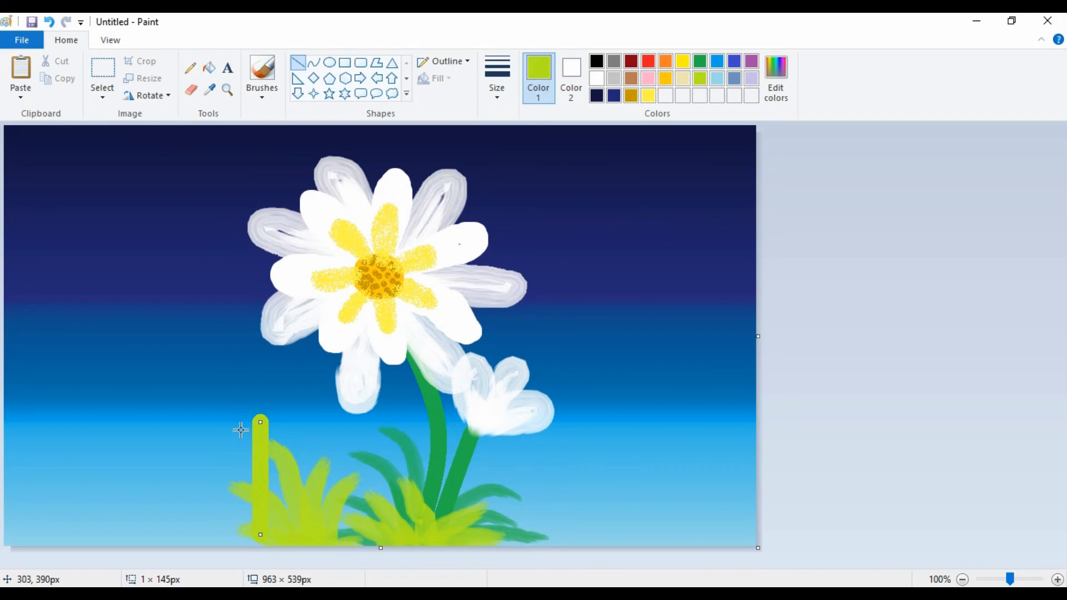
pyautogui.hotkey('ctrl', '-')
pyautogui.hotkey('ctrl', '-')
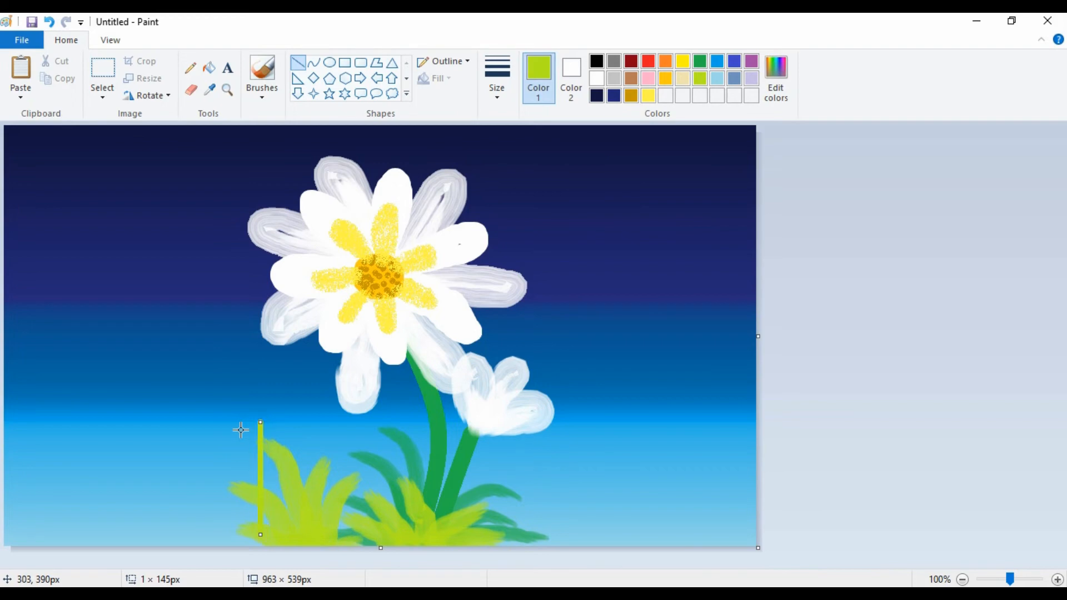
pyautogui.press('Right')
pyautogui.press('Right')
pyautogui.press('Right')
pyautogui.press('Right')
pyautogui.press('Right')
pyautogui.press('Right')
pyautogui.press('Right')
pyautogui.press('Right')
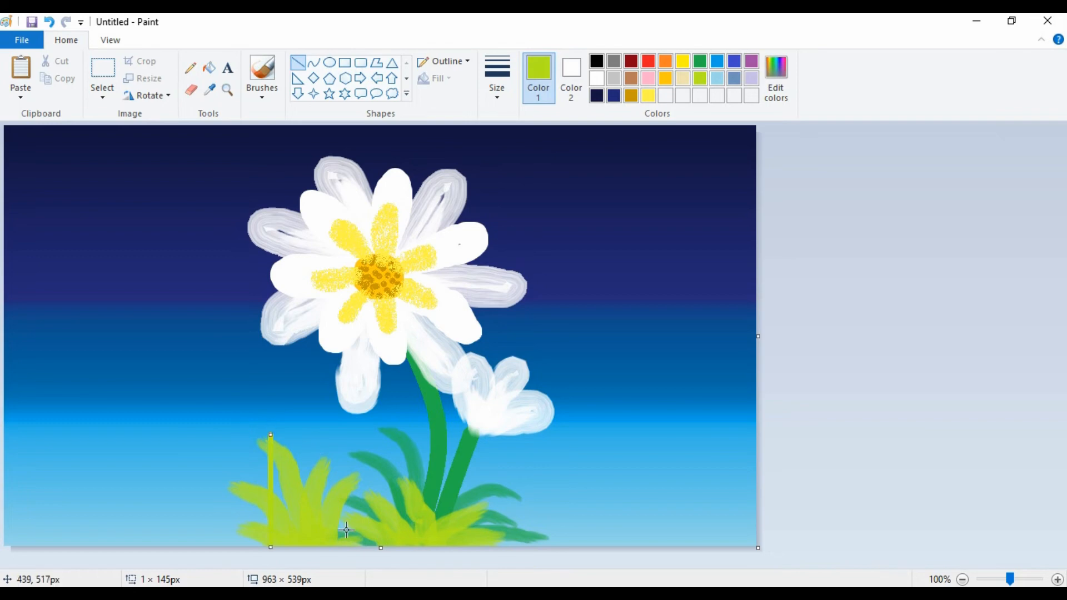
pyautogui.moveTo(295, 411); pyautogui.dragTo(292, 549)
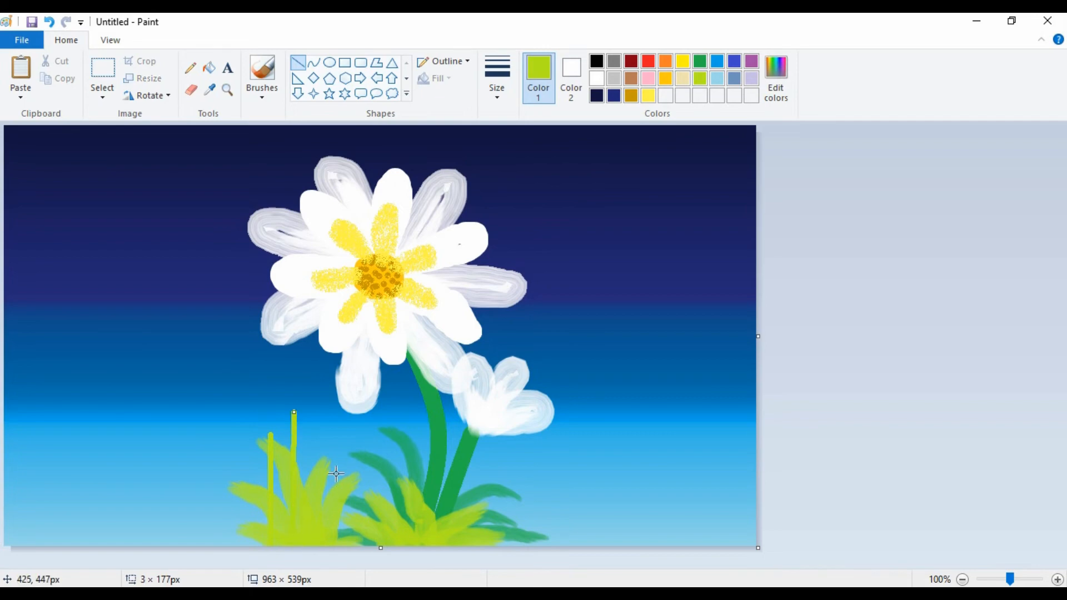
pyautogui.moveTo(333, 449); pyautogui.dragTo(335, 563)
pyautogui.moveTo(399, 461)
pyautogui.mouseDown()
pyautogui.moveTo(416, 513)
pyautogui.moveTo(408, 560)
pyautogui.mouseUp()
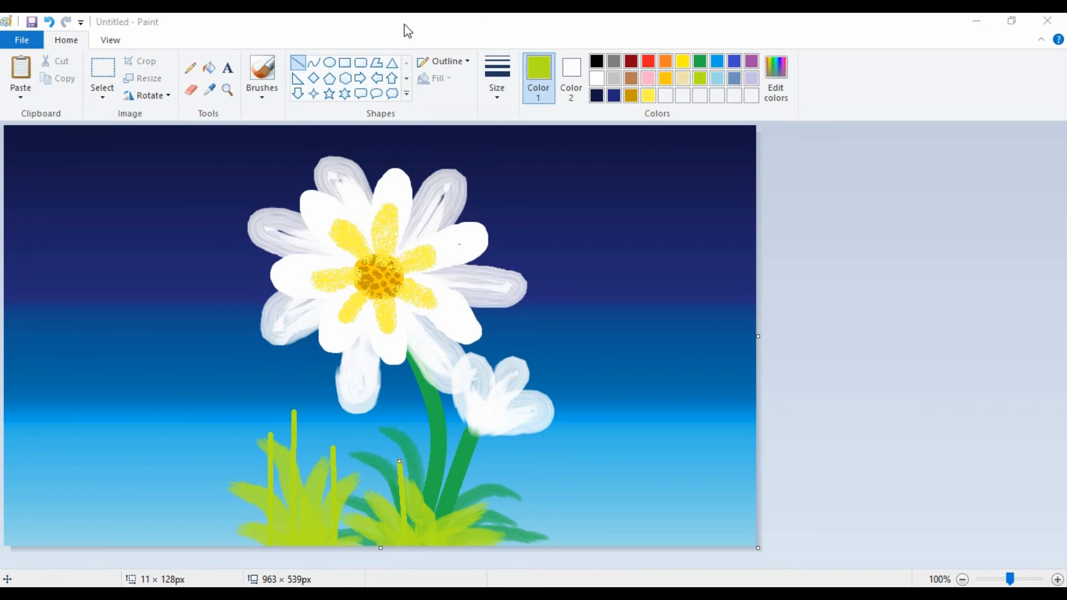
pyautogui.click(264, 92)
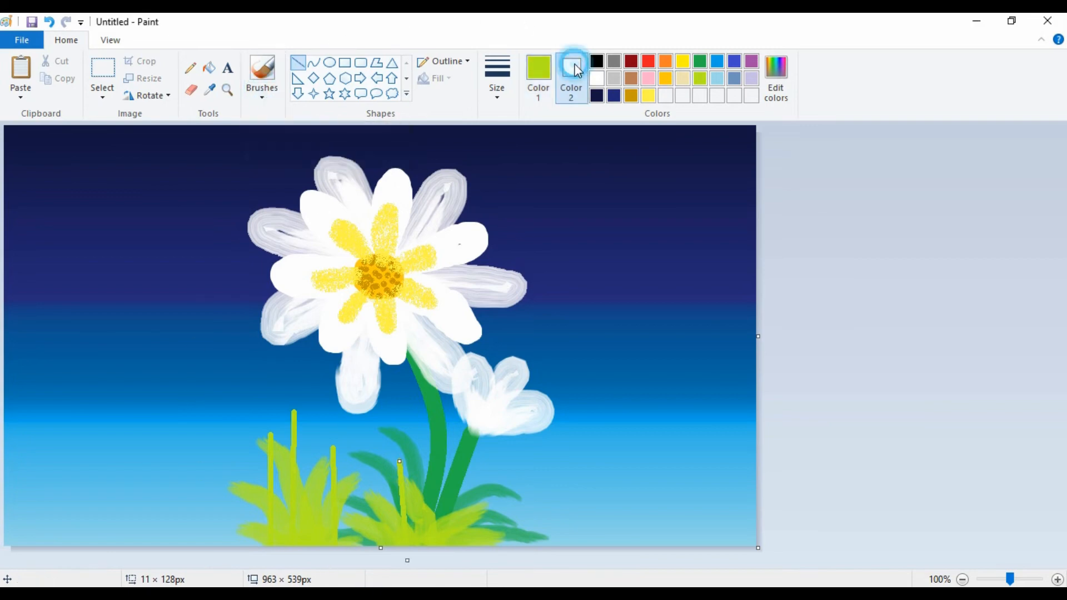
pyautogui.click(597, 77)
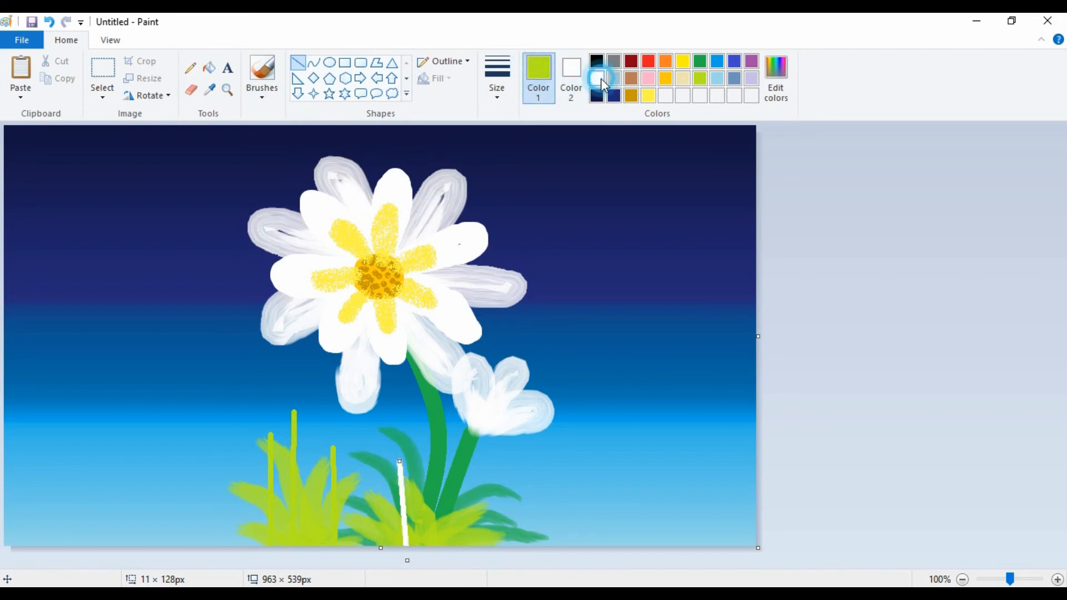
# Undo the white line over the second grass tuft and choose the Airbrush with white as the drawing color.
pyautogui.click(264, 102)
pyautogui.click(355, 121)
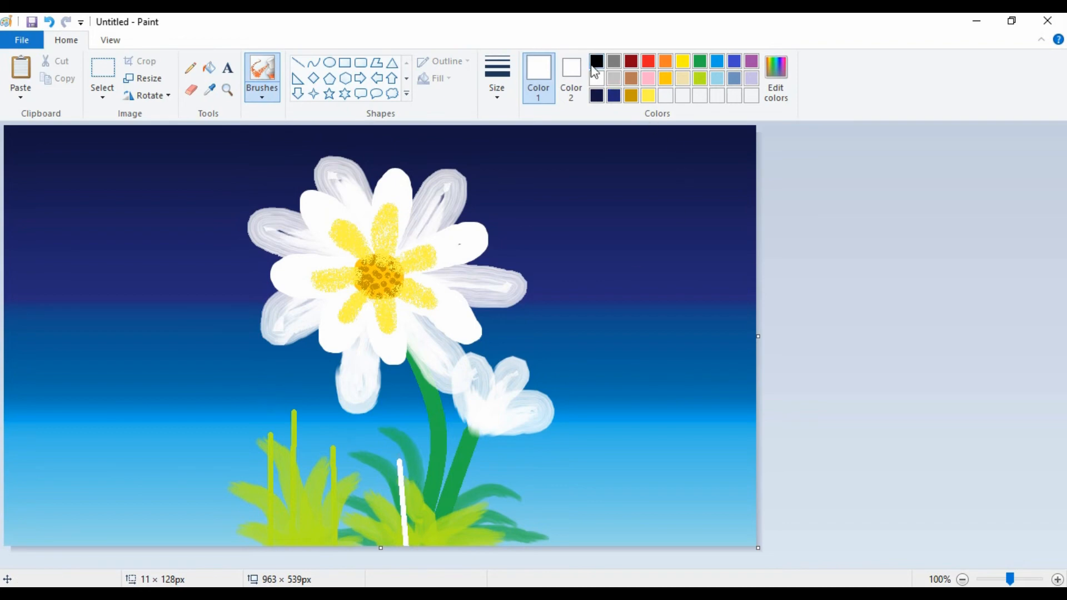
pyautogui.click(701, 79)
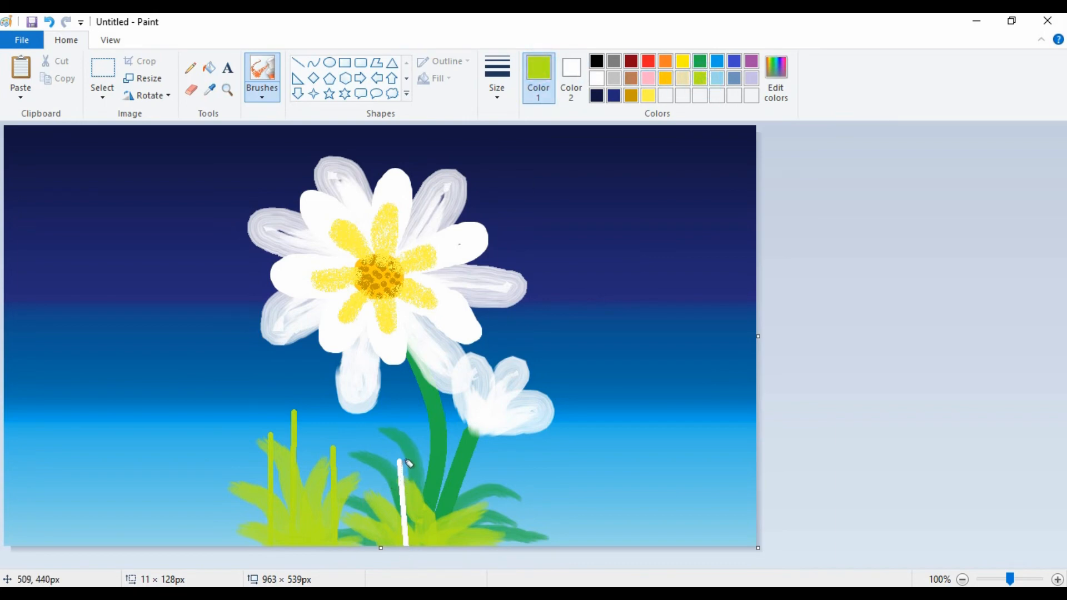
pyautogui.hotkey('ctrl', 'z')
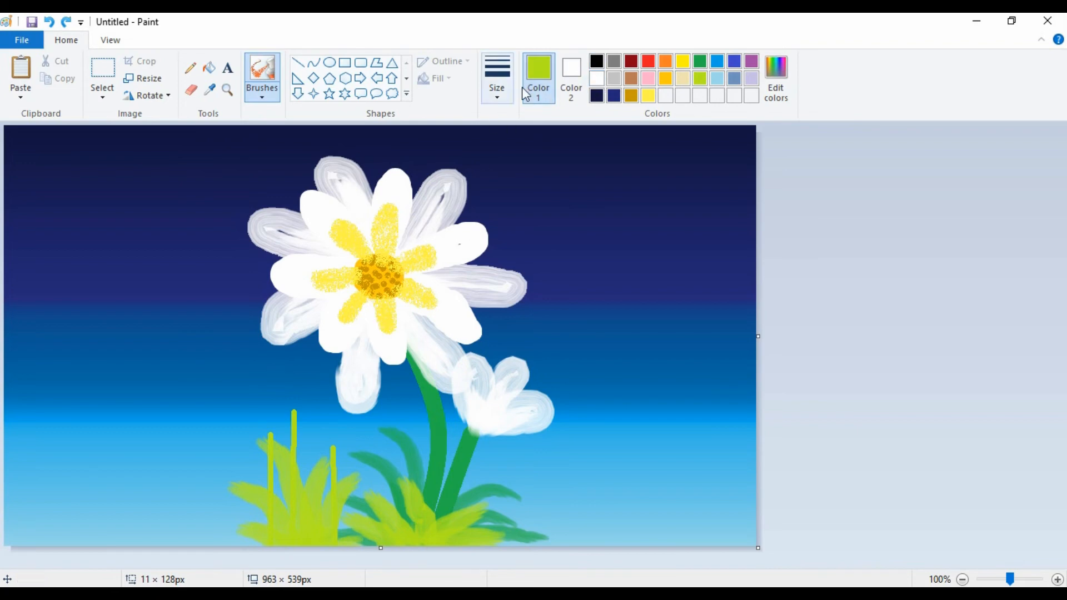
pyautogui.click(596, 78)
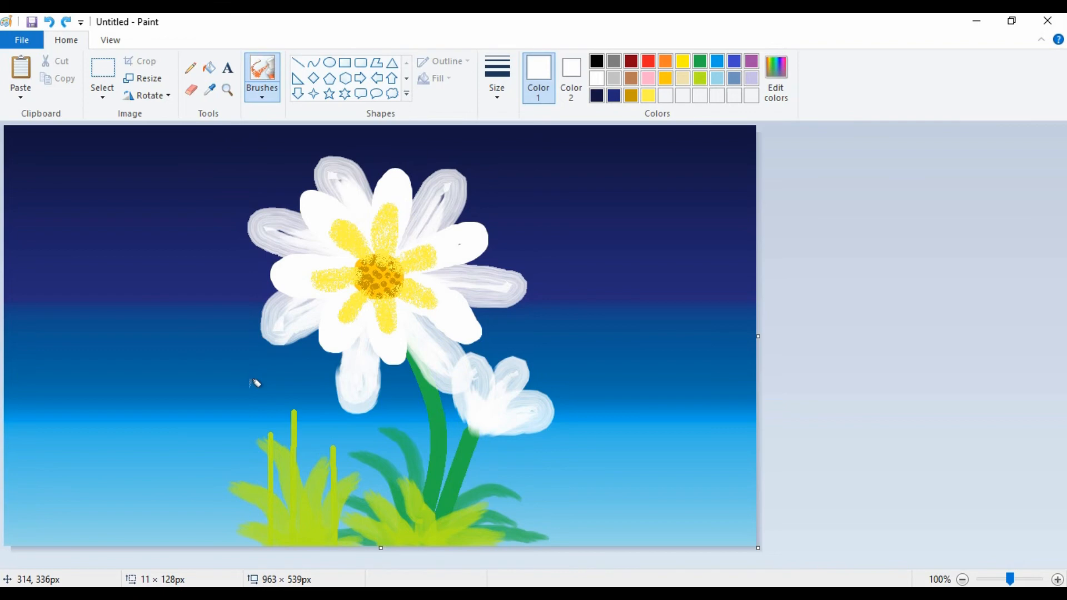
# Spray a fluffy round white dandelion head on the tip of each of the three thin lime stems.
pyautogui.moveTo(272, 421)
pyautogui.mouseDown()
pyautogui.moveTo(280, 415)
pyautogui.moveTo(271, 411)
pyautogui.moveTo(261, 431)
pyautogui.moveTo(290, 397)
pyautogui.moveTo(300, 397)
pyautogui.moveTo(294, 409)
pyautogui.moveTo(312, 392)
pyautogui.moveTo(288, 389)
pyautogui.moveTo(289, 401)
pyautogui.mouseUp()
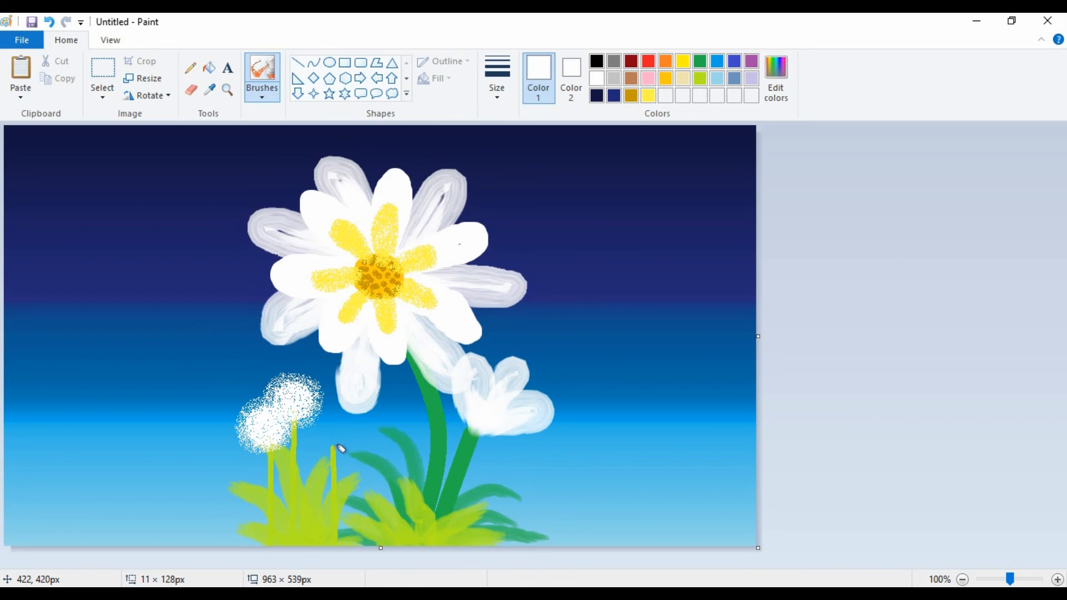
pyautogui.moveTo(338, 449); pyautogui.dragTo(338, 448)
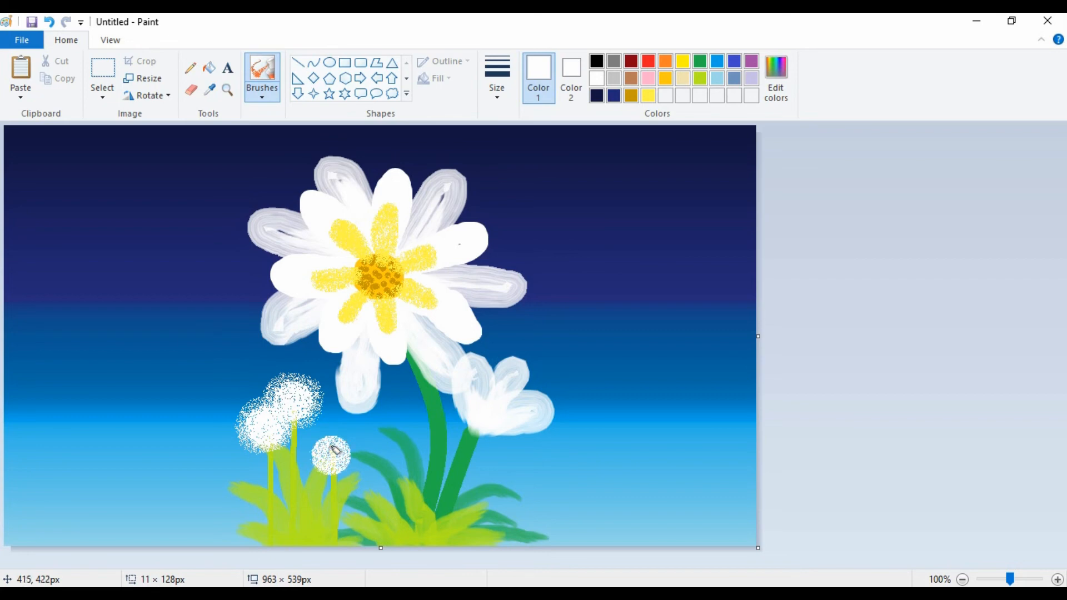
pyautogui.hotkey('ctrl', 'z')
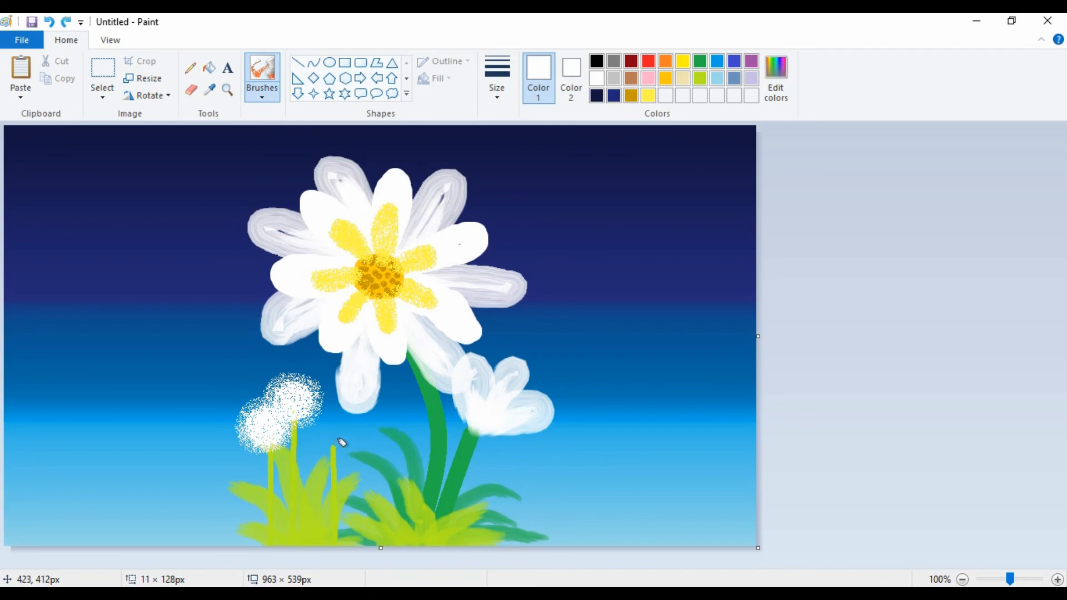
pyautogui.moveTo(341, 442)
pyautogui.mouseDown()
pyautogui.moveTo(330, 457)
pyautogui.moveTo(327, 440)
pyautogui.mouseUp()
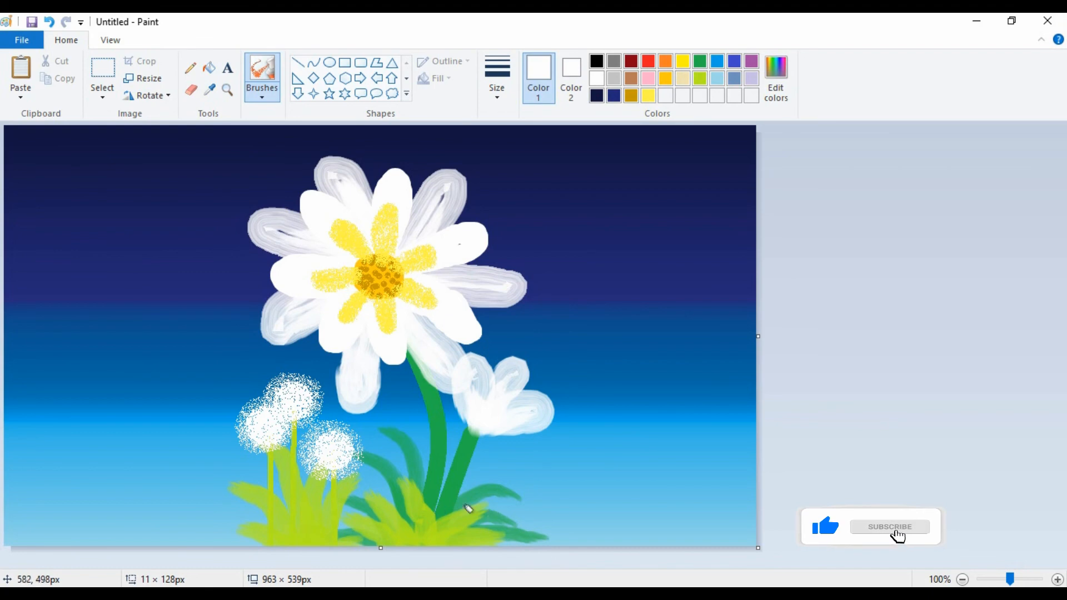
# Spray a fourth white dandelion head above the second grass tuft and draw its straight lime stem down into the grass.
pyautogui.moveTo(436, 452); pyautogui.dragTo(429, 455)
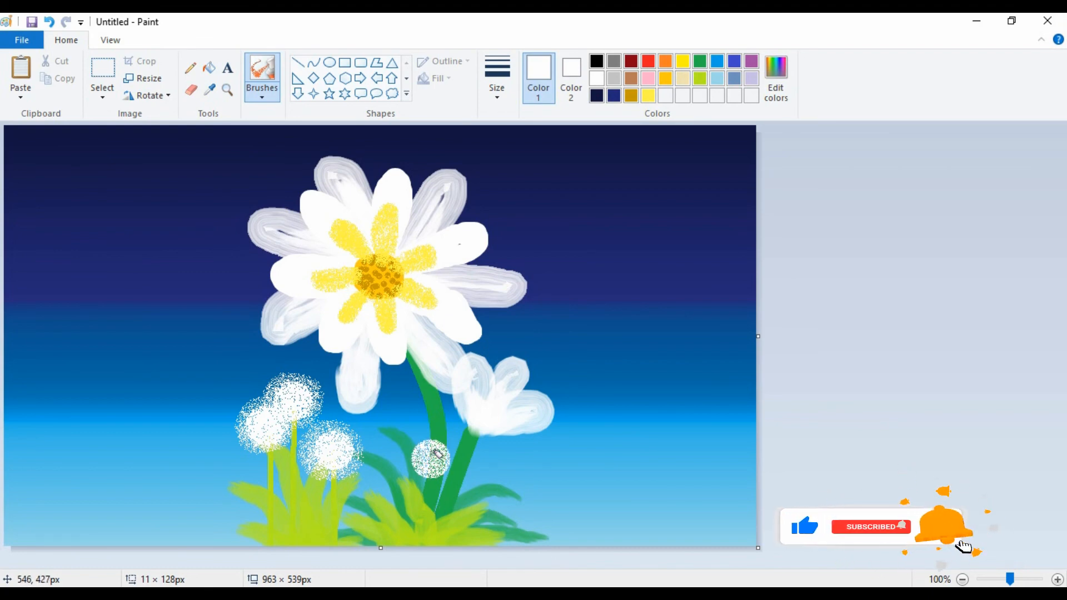
pyautogui.moveTo(437, 452)
pyautogui.mouseDown()
pyautogui.moveTo(430, 463)
pyautogui.moveTo(432, 442)
pyautogui.moveTo(464, 445)
pyautogui.mouseUp()
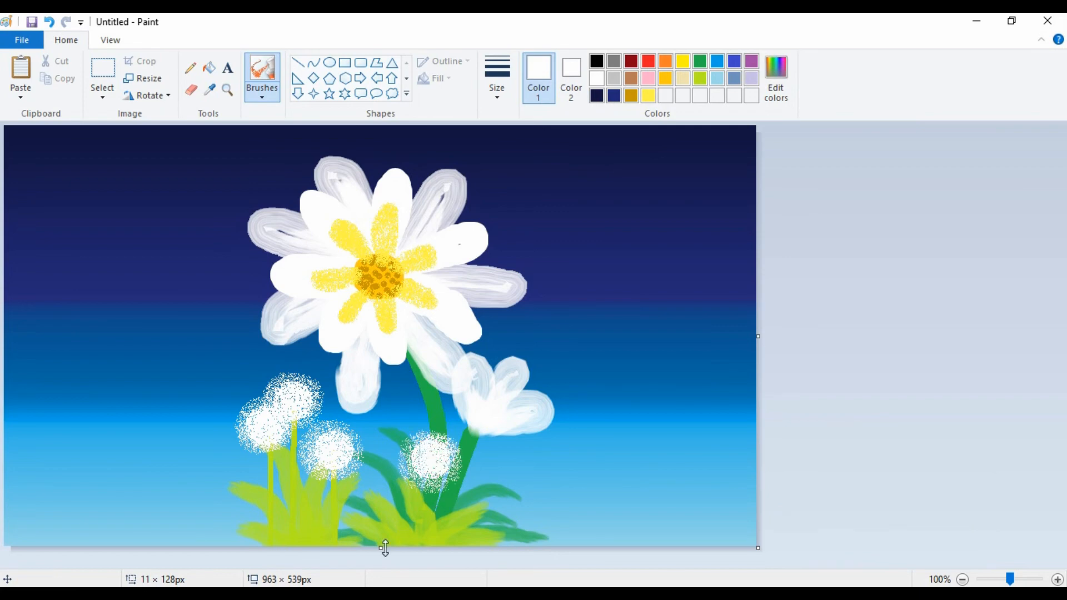
pyautogui.click(700, 78)
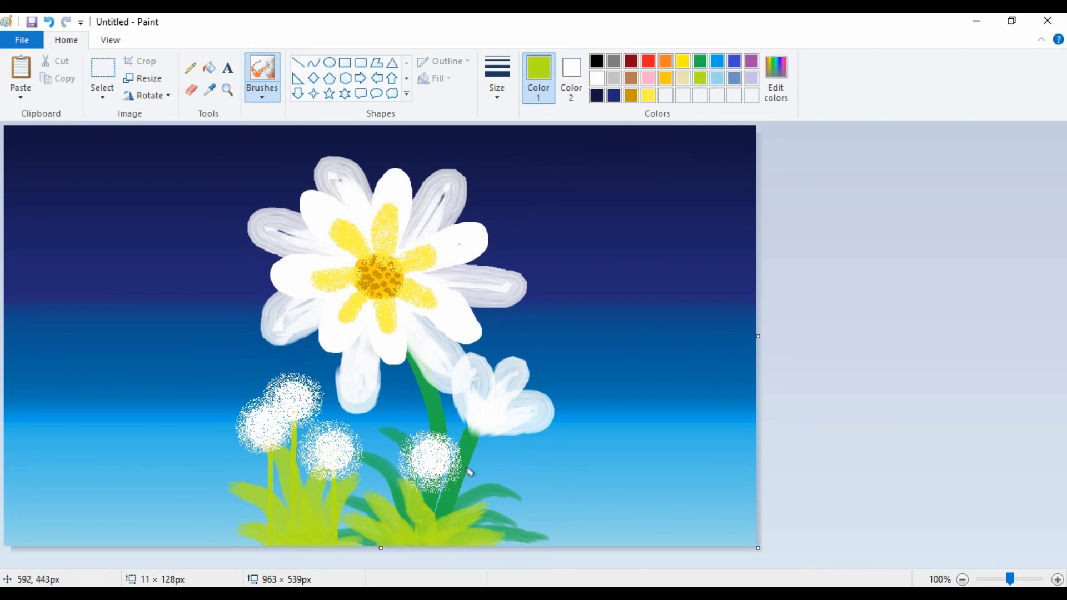
pyautogui.click(297, 62)
pyautogui.moveTo(433, 477); pyautogui.dragTo(434, 550)
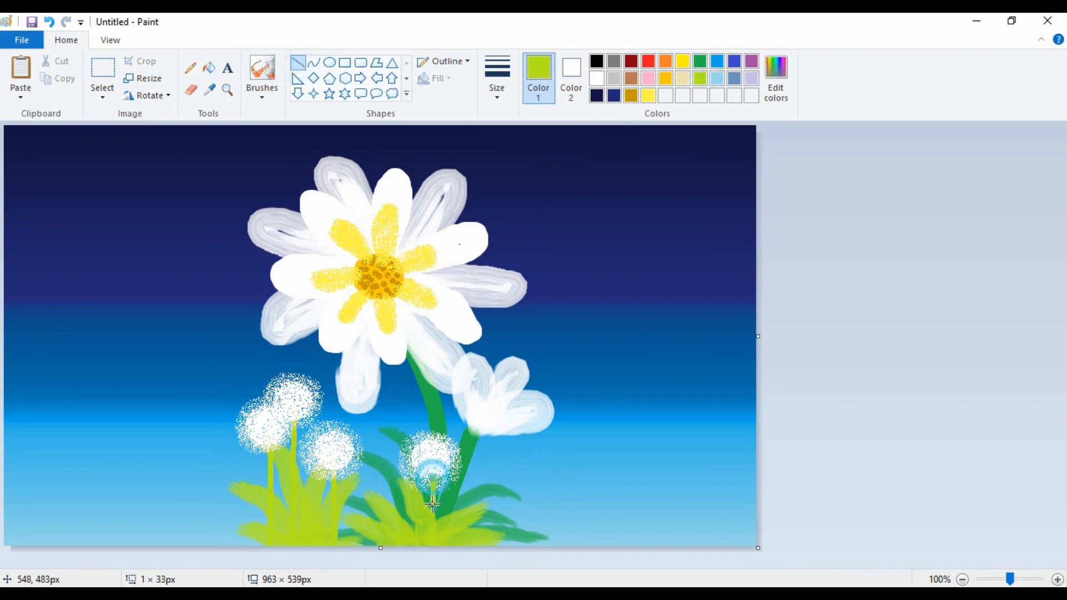
pyautogui.click(389, 530)
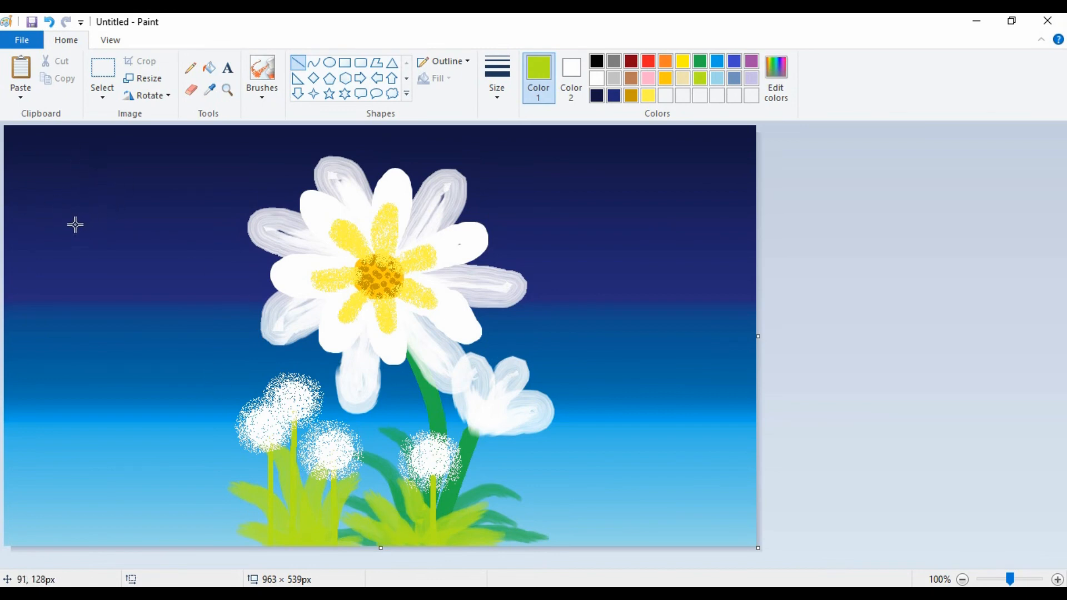
# Draw eleven short, very thin vertical lime lines scattered over the background to the left of the flowers.
pyautogui.moveTo(75, 223); pyautogui.dragTo(77, 253)
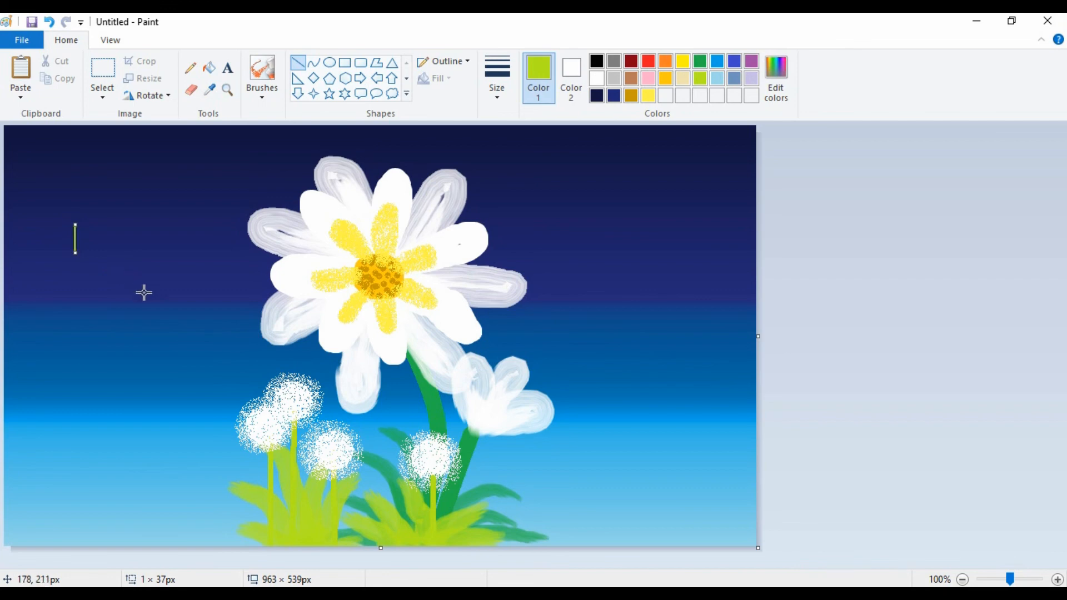
pyautogui.moveTo(149, 291); pyautogui.dragTo(149, 329)
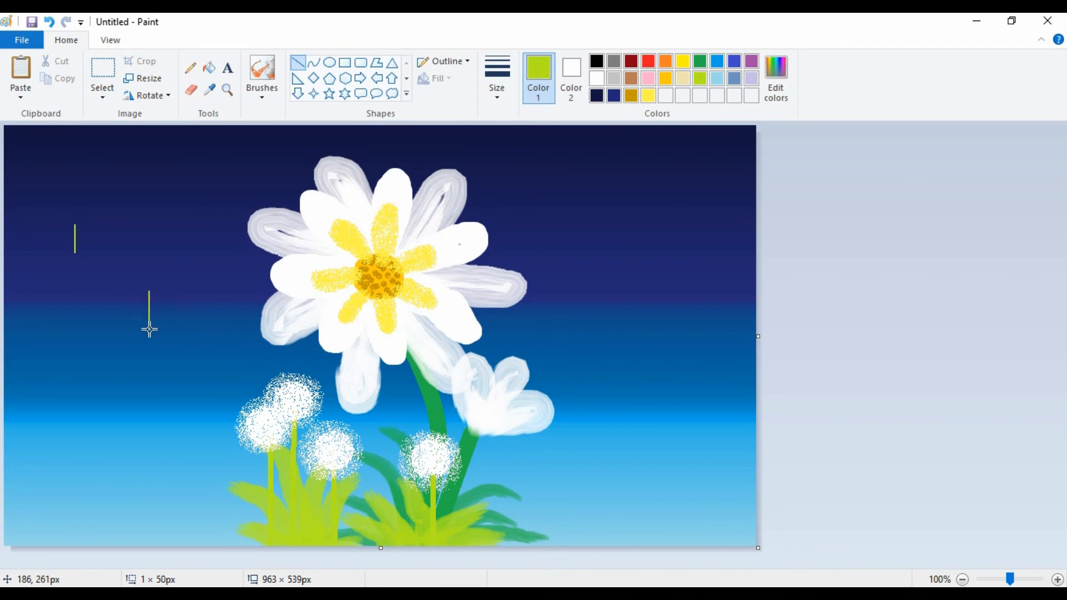
pyautogui.click(44, 338)
pyautogui.moveTo(45, 337); pyautogui.dragTo(45, 372)
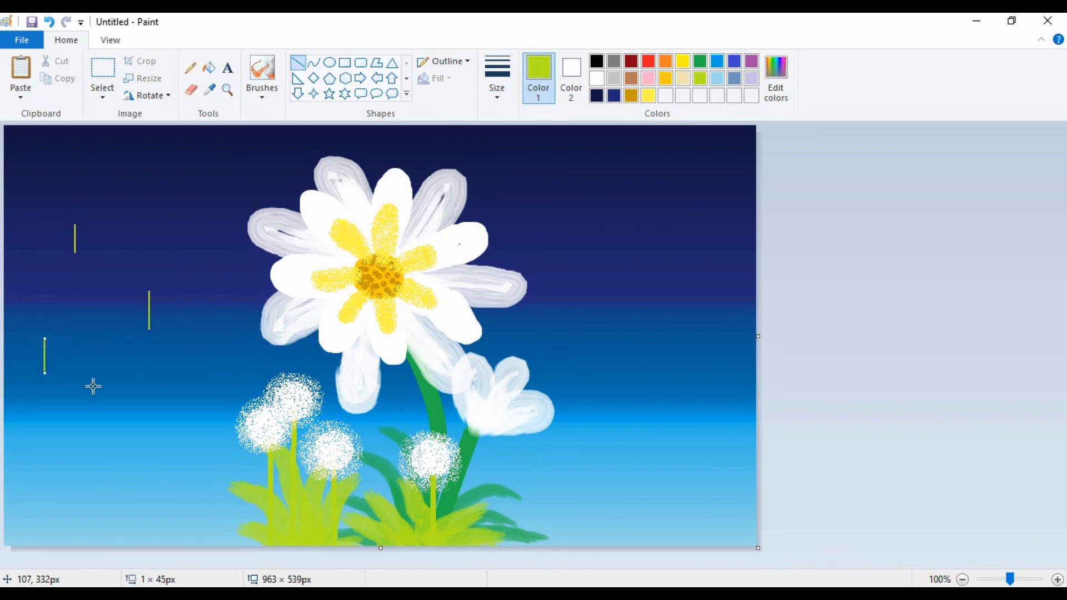
pyautogui.moveTo(126, 391); pyautogui.dragTo(125, 425)
pyautogui.moveTo(56, 453); pyautogui.dragTo(55, 483)
pyautogui.moveTo(191, 447)
pyautogui.mouseDown()
pyautogui.moveTo(191, 475)
pyautogui.moveTo(139, 531)
pyautogui.mouseUp()
pyautogui.click(139, 490)
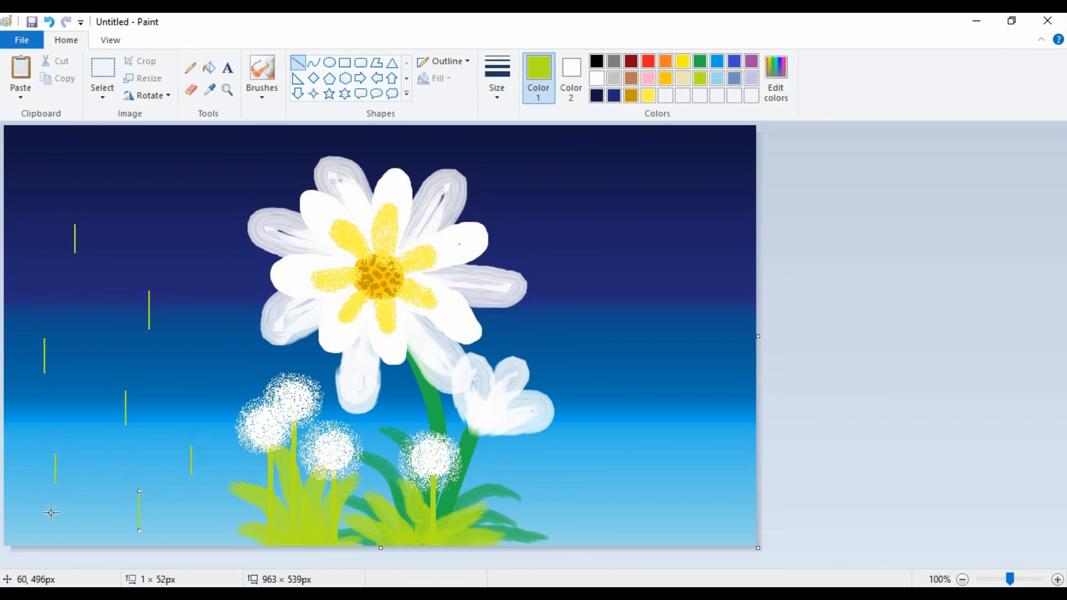
pyautogui.moveTo(39, 504); pyautogui.dragTo(38, 536)
pyautogui.moveTo(183, 191); pyautogui.dragTo(183, 223)
pyautogui.moveTo(211, 270); pyautogui.dragTo(211, 303)
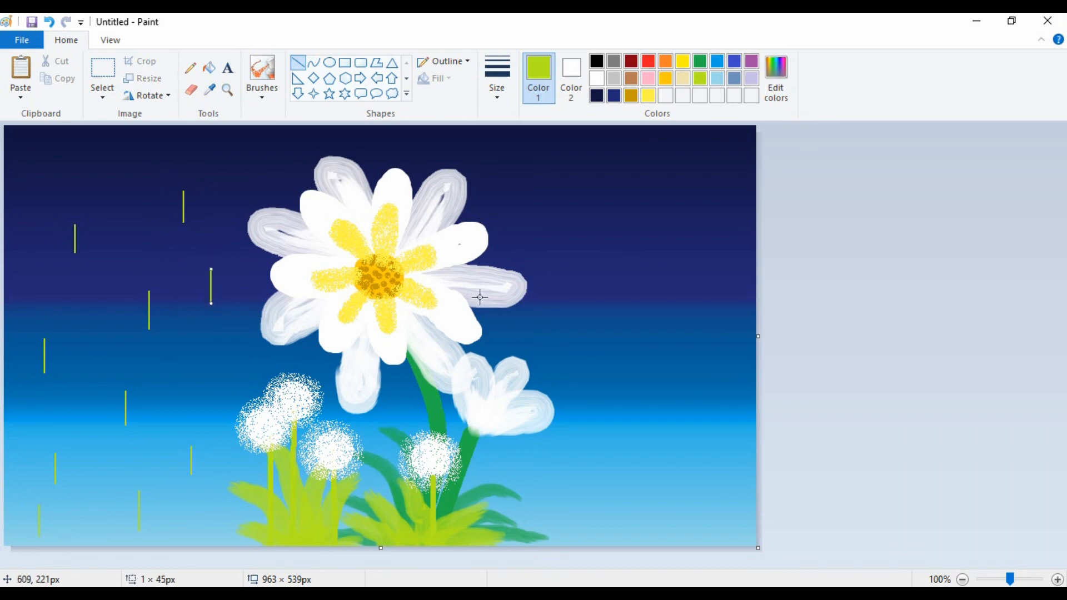
pyautogui.moveTo(37, 154); pyautogui.dragTo(37, 184)
# Draw ten short, very thin vertical lime lines scattered over the background to the right of the flowers.
pyautogui.moveTo(546, 170); pyautogui.dragTo(547, 196)
pyautogui.moveTo(635, 200); pyautogui.dragTo(635, 227)
pyautogui.moveTo(583, 252); pyautogui.dragTo(584, 283)
pyautogui.moveTo(715, 159); pyautogui.dragTo(714, 183)
pyautogui.moveTo(708, 260); pyautogui.dragTo(708, 289)
pyautogui.moveTo(652, 325); pyautogui.dragTo(653, 350)
pyautogui.moveTo(615, 399); pyautogui.dragTo(615, 420)
pyautogui.moveTo(700, 382); pyautogui.dragTo(700, 403)
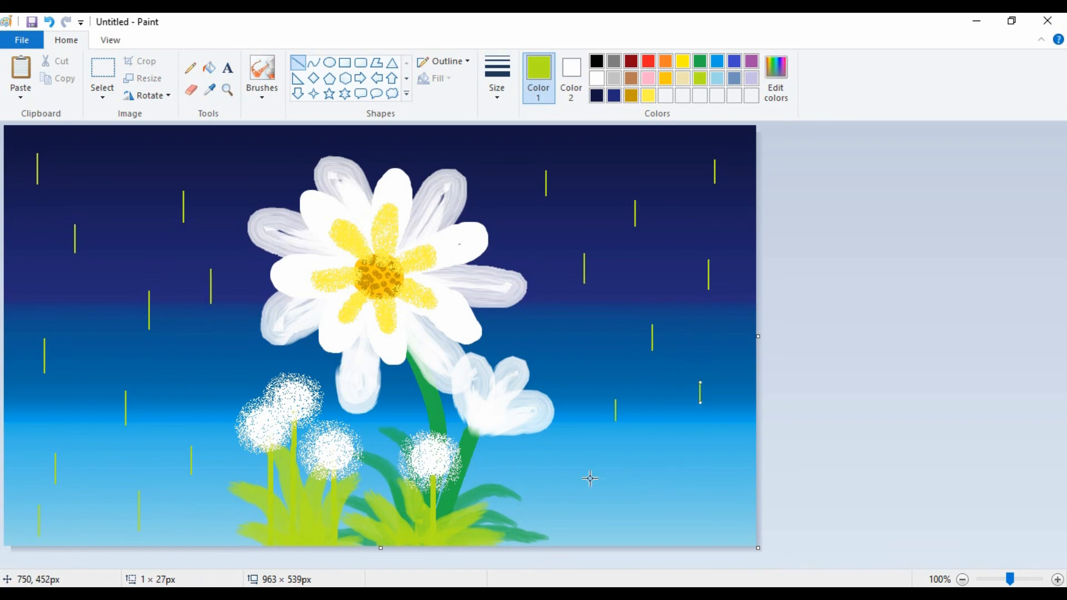
pyautogui.moveTo(581, 476); pyautogui.dragTo(580, 504)
pyautogui.moveTo(676, 493); pyautogui.dragTo(676, 505)
# Airbrush a light, round white puff of seeds on the tip of each of the eleven short lime lines left of the flowers.
pyautogui.click(267, 102)
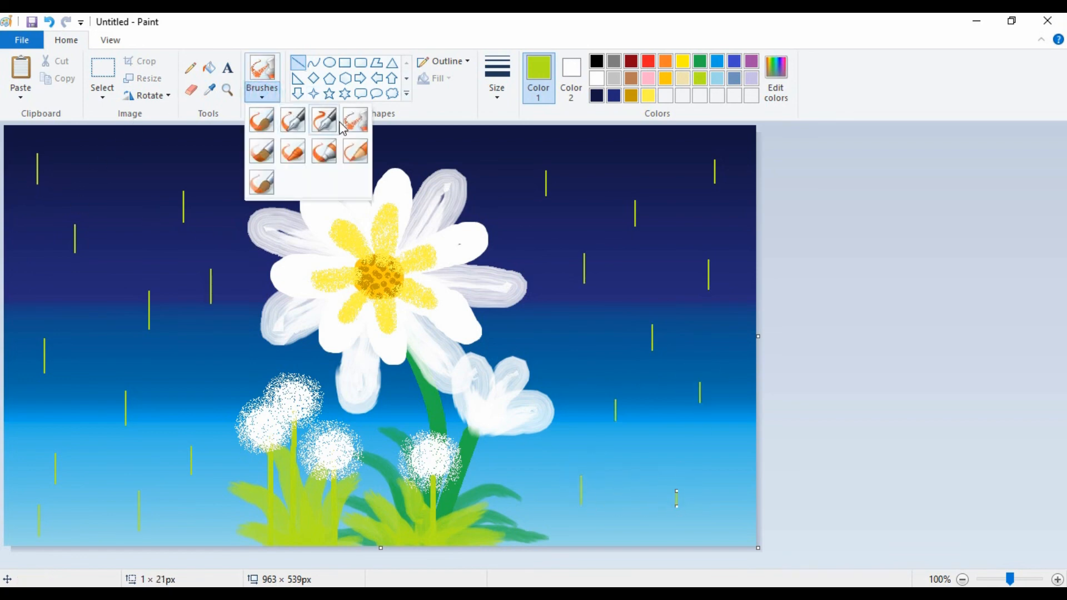
pyautogui.click(346, 114)
pyautogui.click(597, 82)
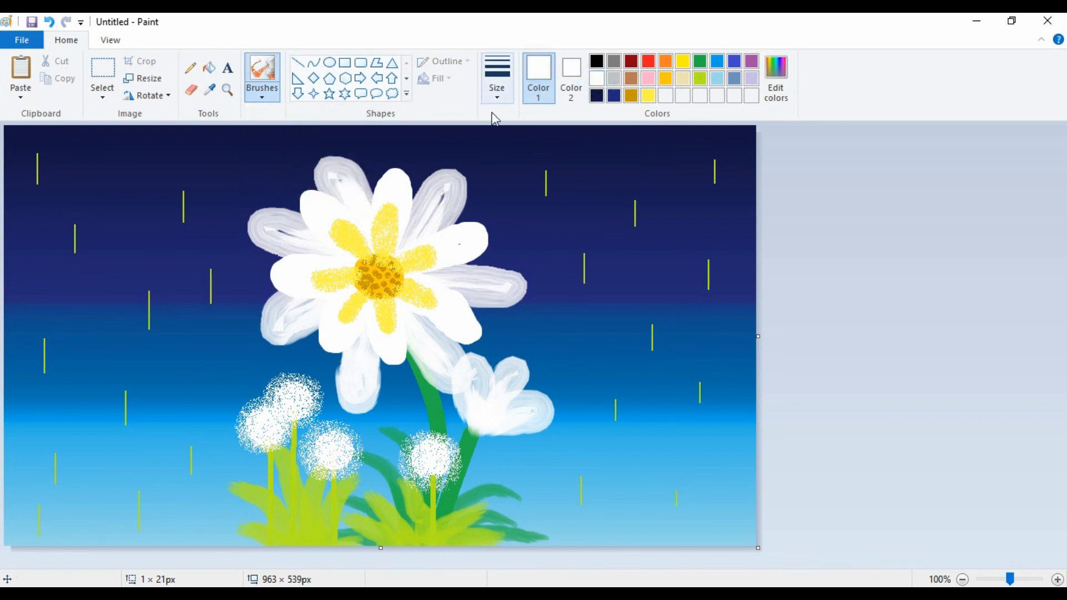
pyautogui.click(43, 144)
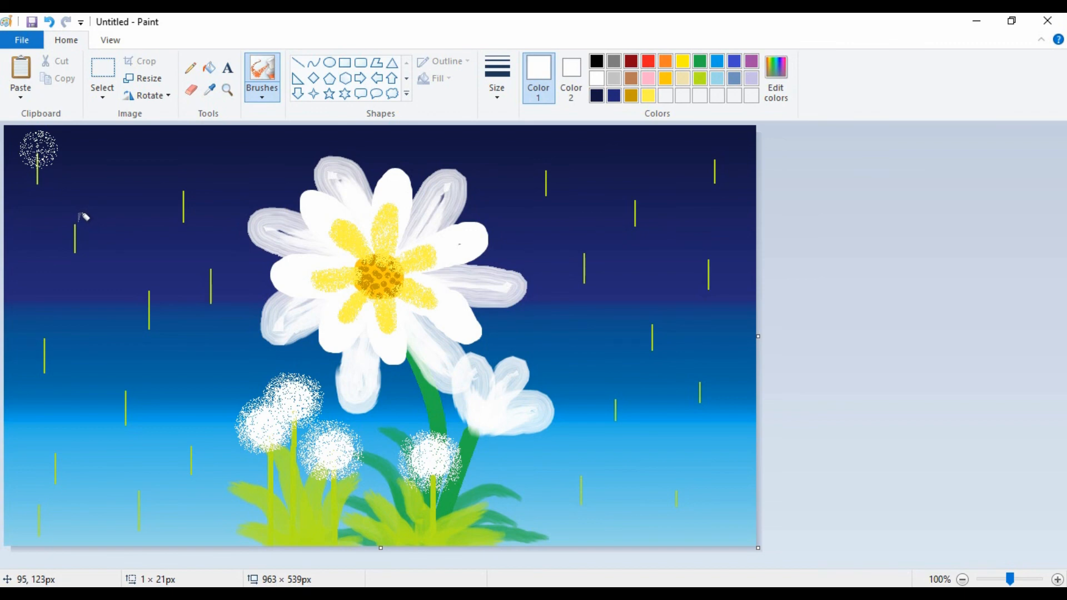
pyautogui.hotkey('ctrl', 'z')
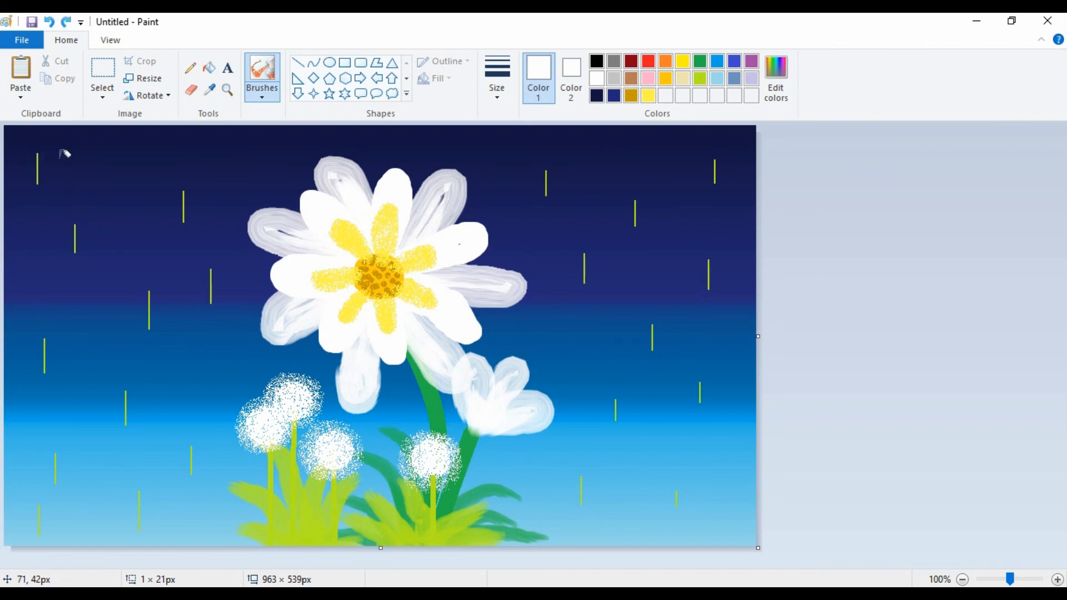
pyautogui.moveTo(45, 142); pyautogui.dragTo(57, 161)
pyautogui.click(74, 216)
pyautogui.click(184, 184)
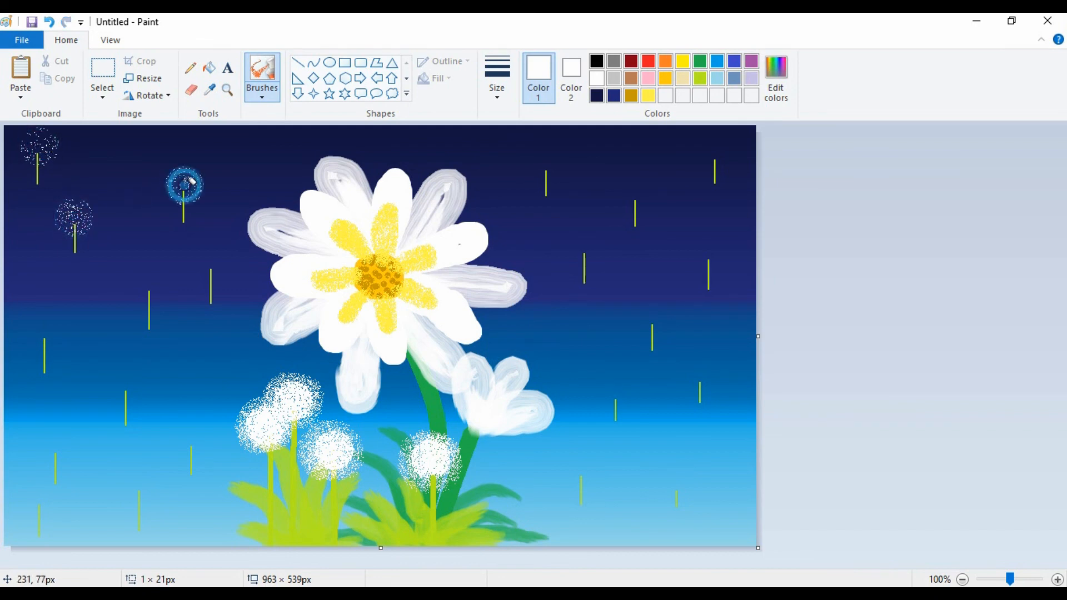
pyautogui.click(212, 260)
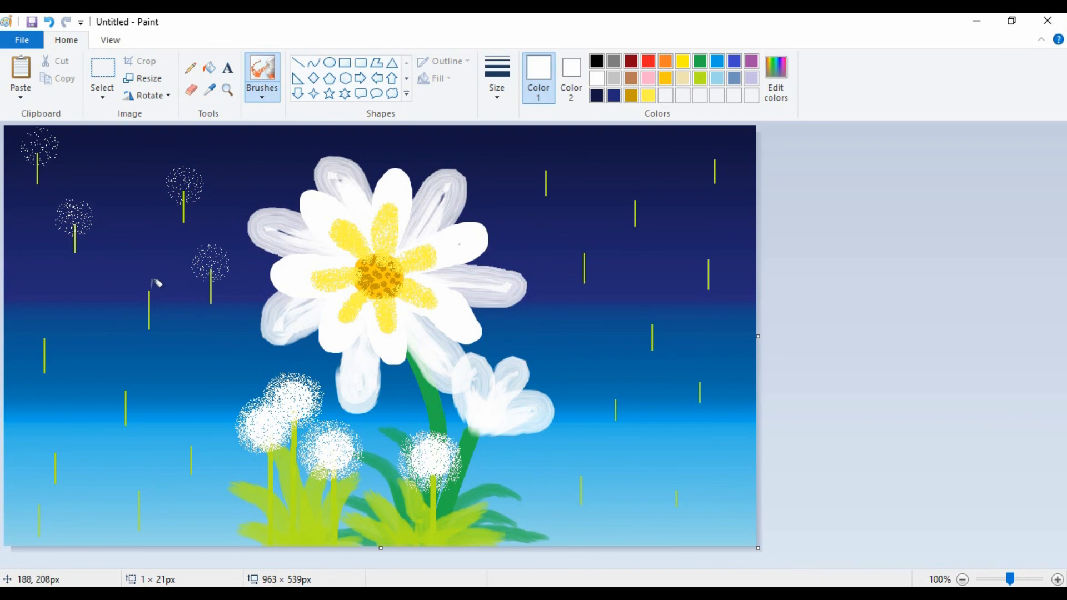
pyautogui.click(151, 286)
pyautogui.click(45, 339)
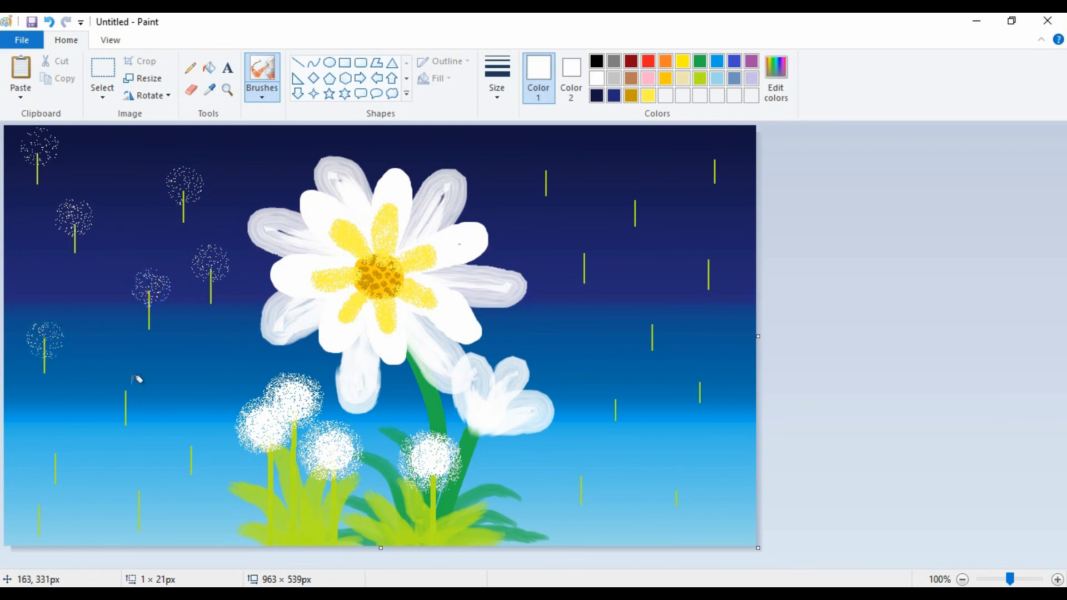
pyautogui.click(125, 391)
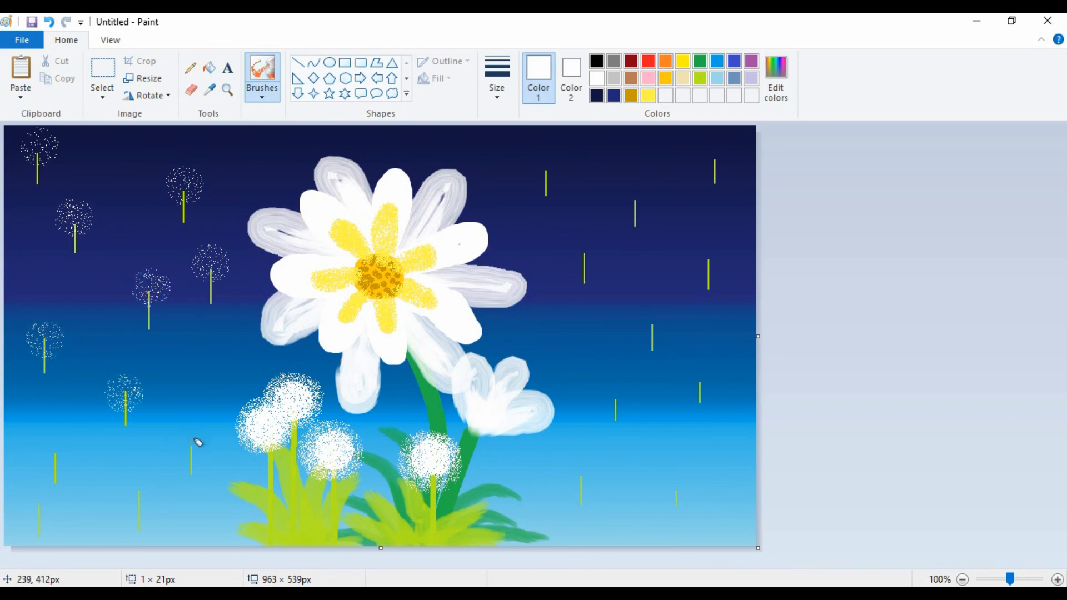
pyautogui.click(191, 447)
pyautogui.click(139, 485)
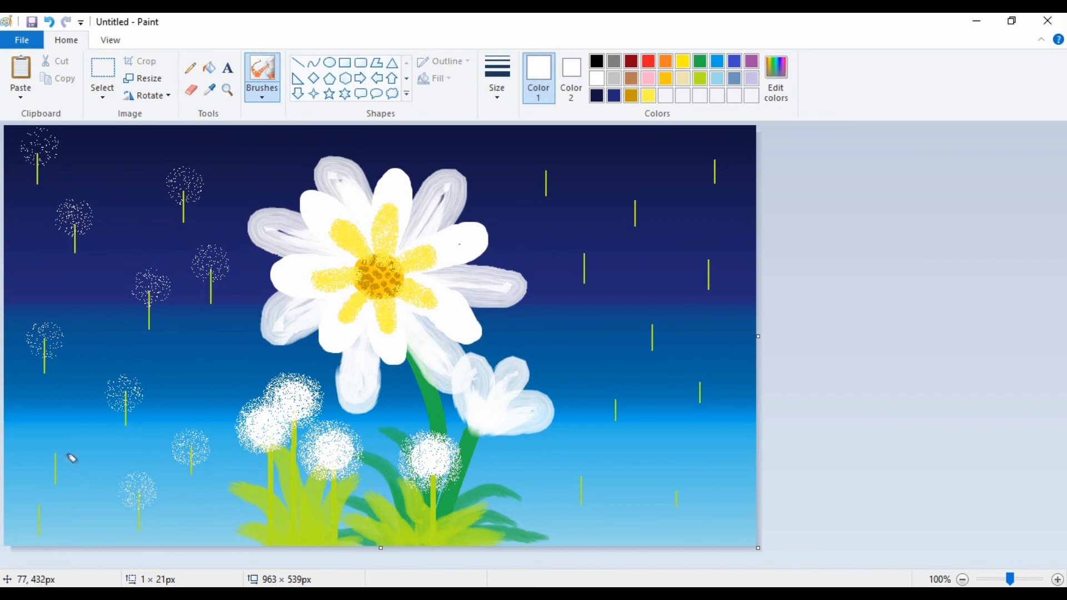
pyautogui.click(56, 457)
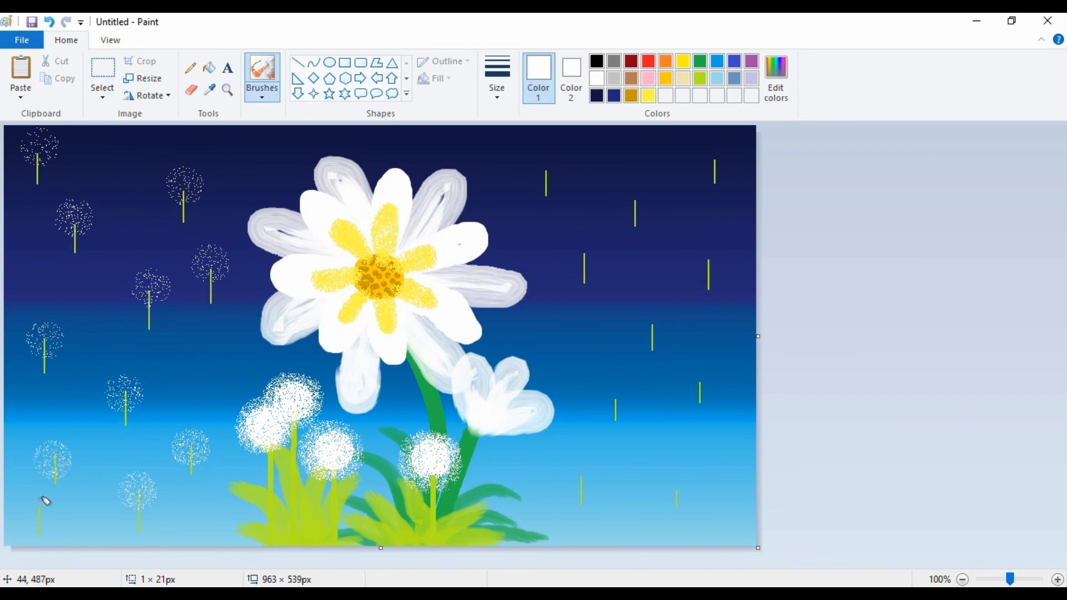
pyautogui.click(42, 500)
# Airbrush a light, round white puff of seeds on the tip of each of the ten short lime lines right of the flowers.
pyautogui.click(587, 472)
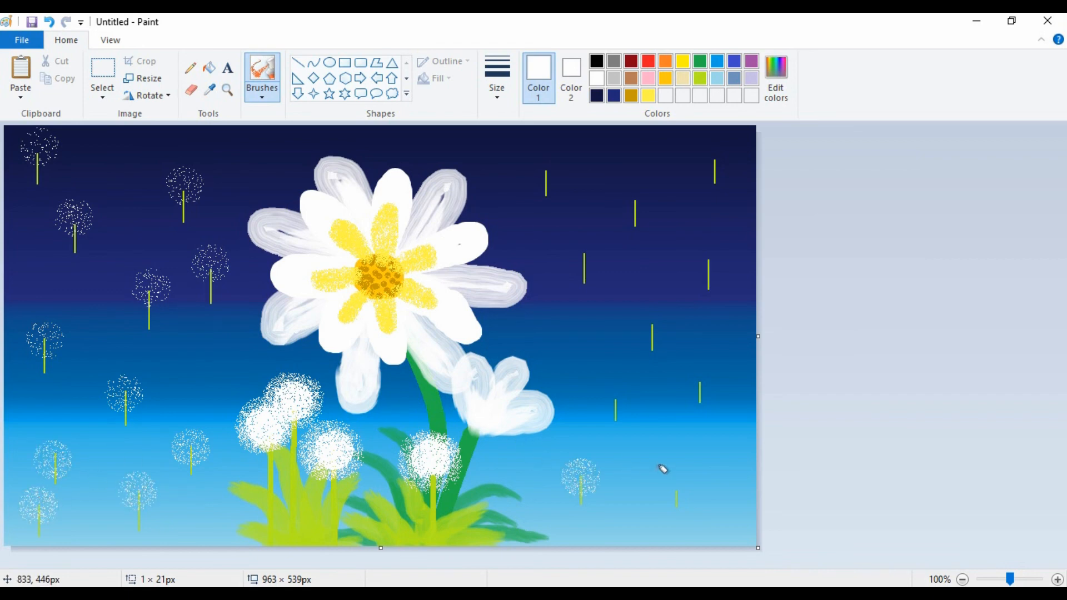
pyautogui.click(681, 482)
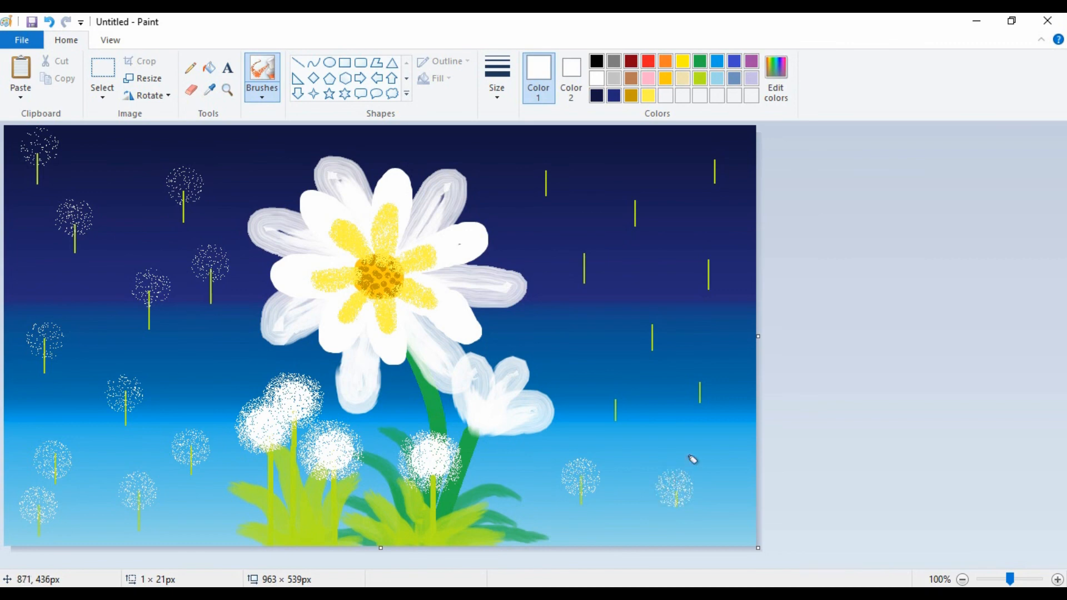
pyautogui.click(702, 369)
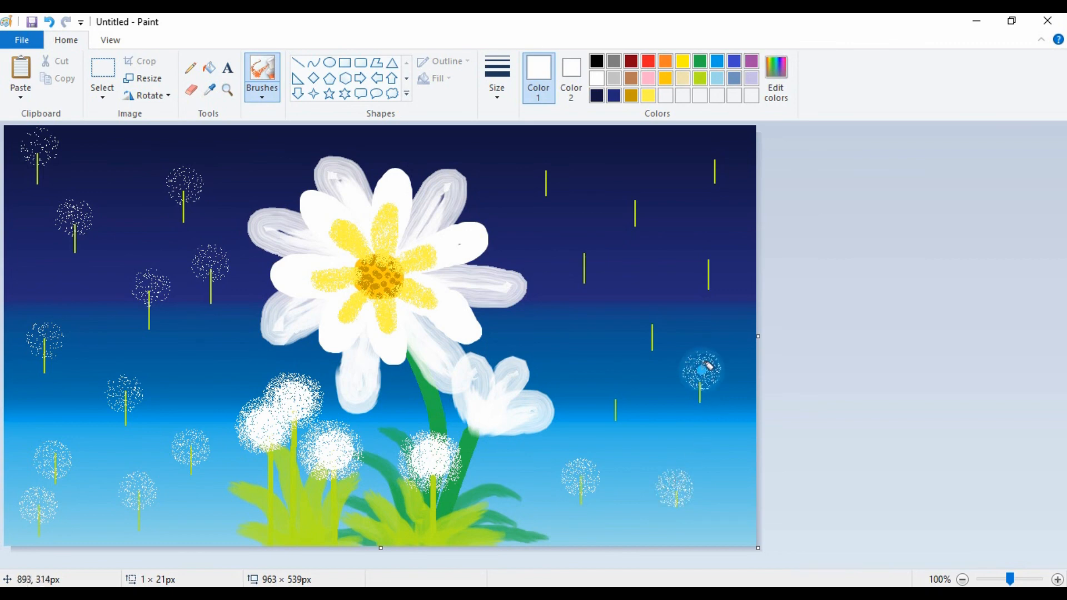
pyautogui.click(615, 389)
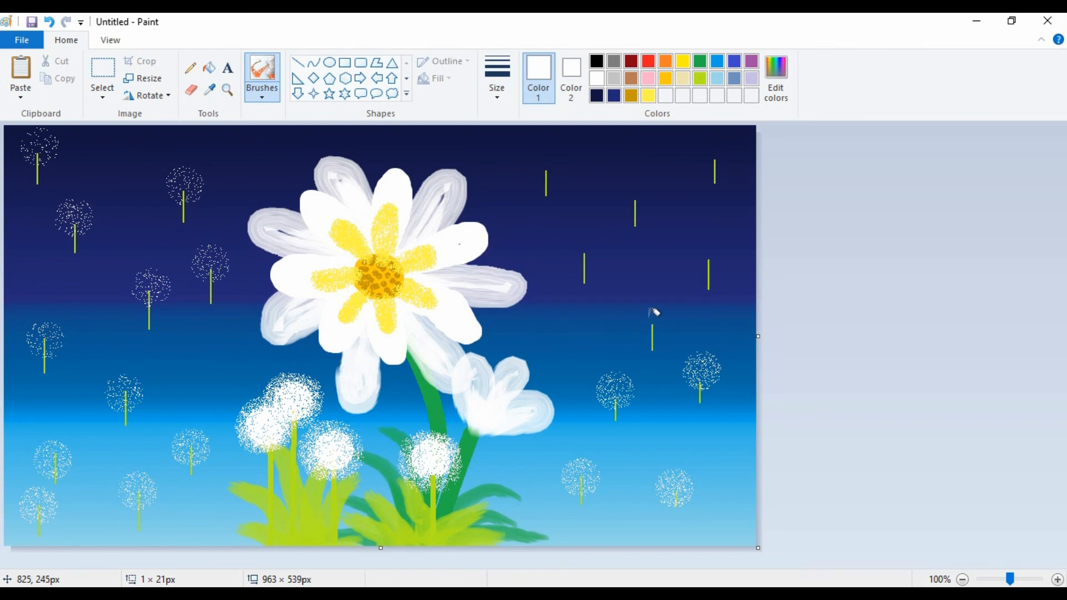
pyautogui.click(650, 311)
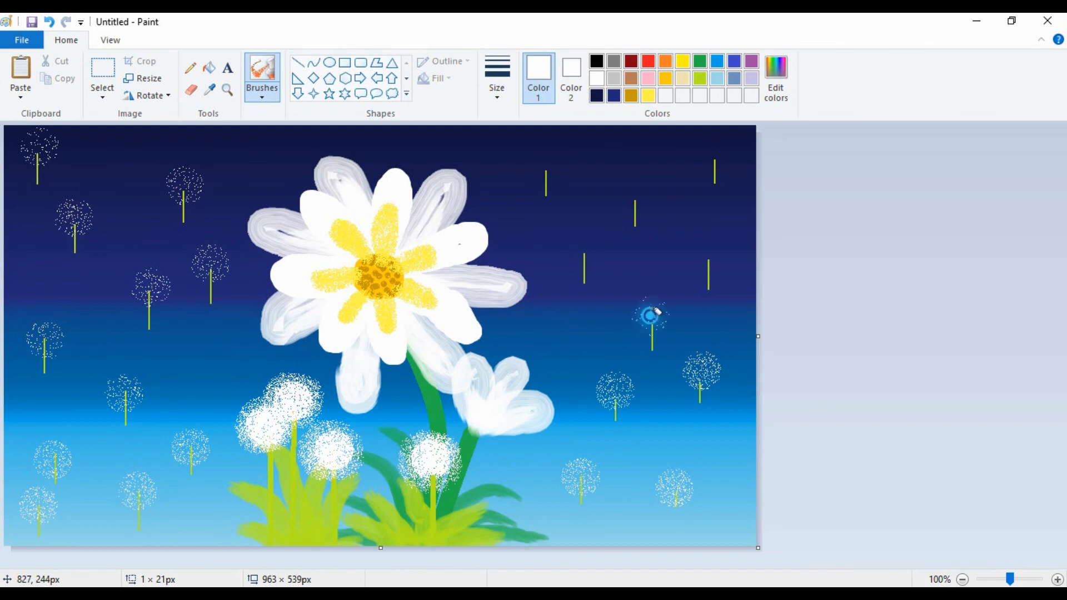
pyautogui.click(709, 241)
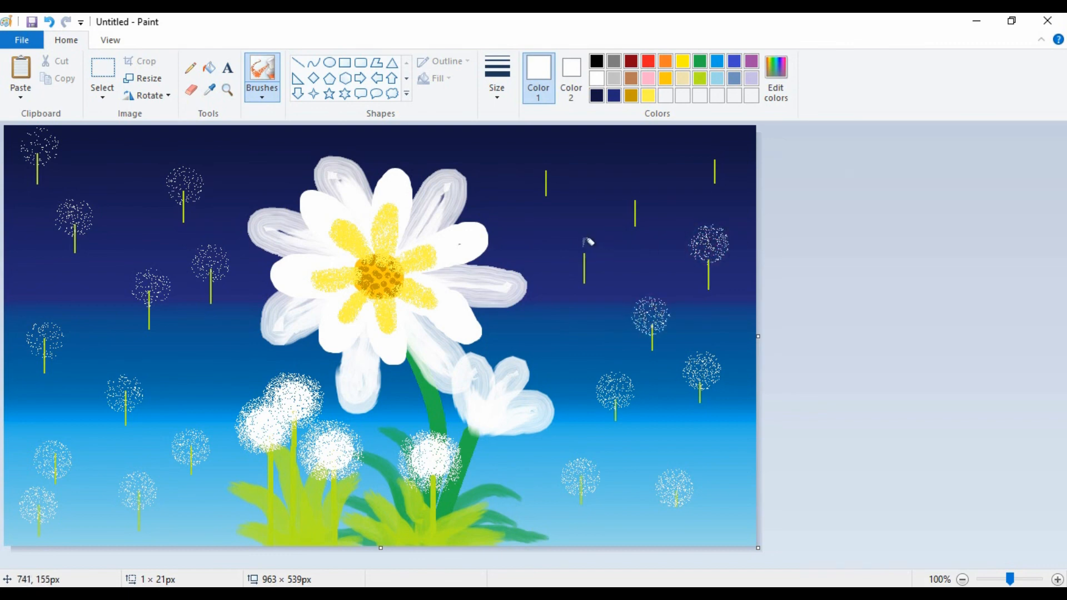
pyautogui.click(581, 244)
pyautogui.click(634, 195)
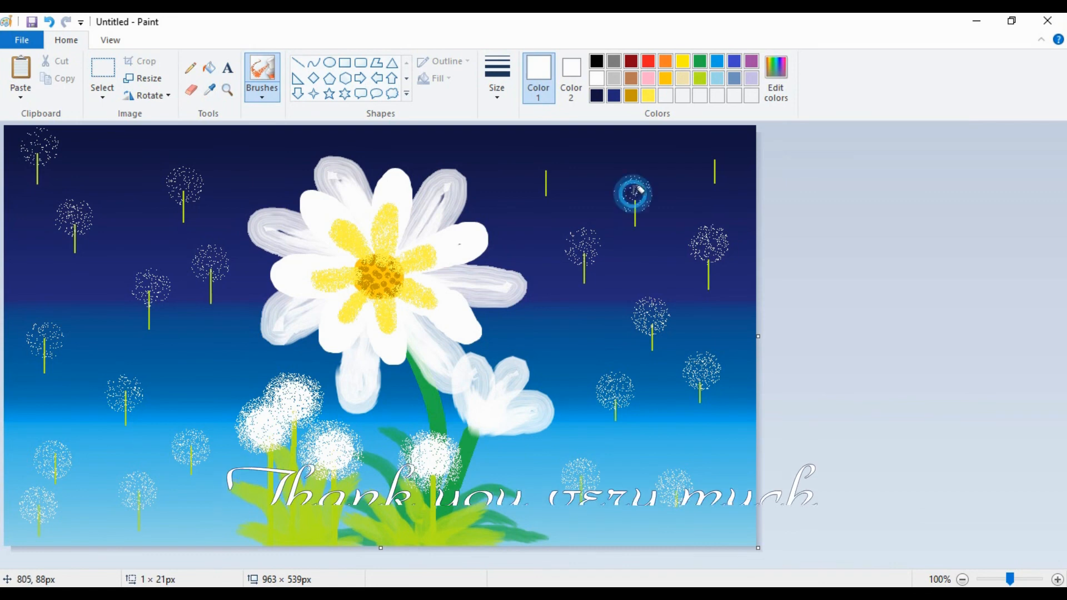
pyautogui.click(717, 149)
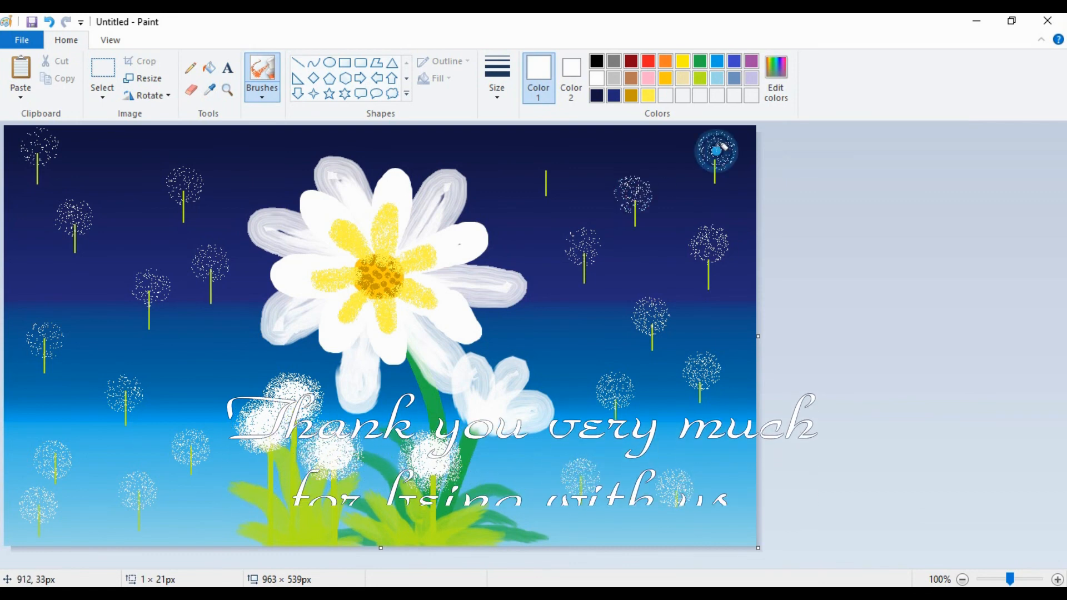
pyautogui.click(546, 161)
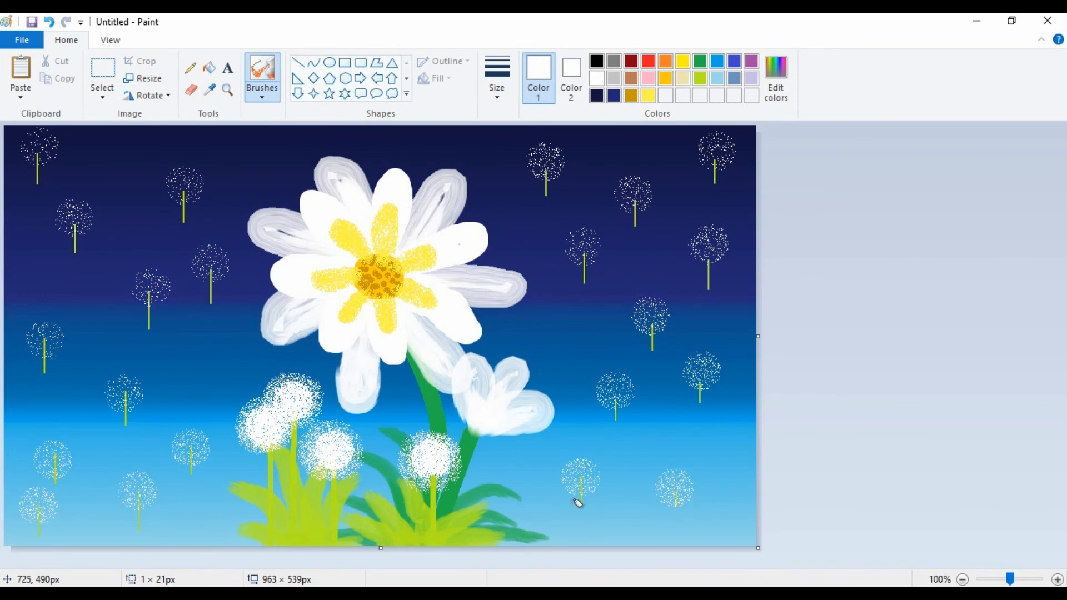
# Open the Save As dialog for the finished painting.
pyautogui.hotkey('ctrl', 's')
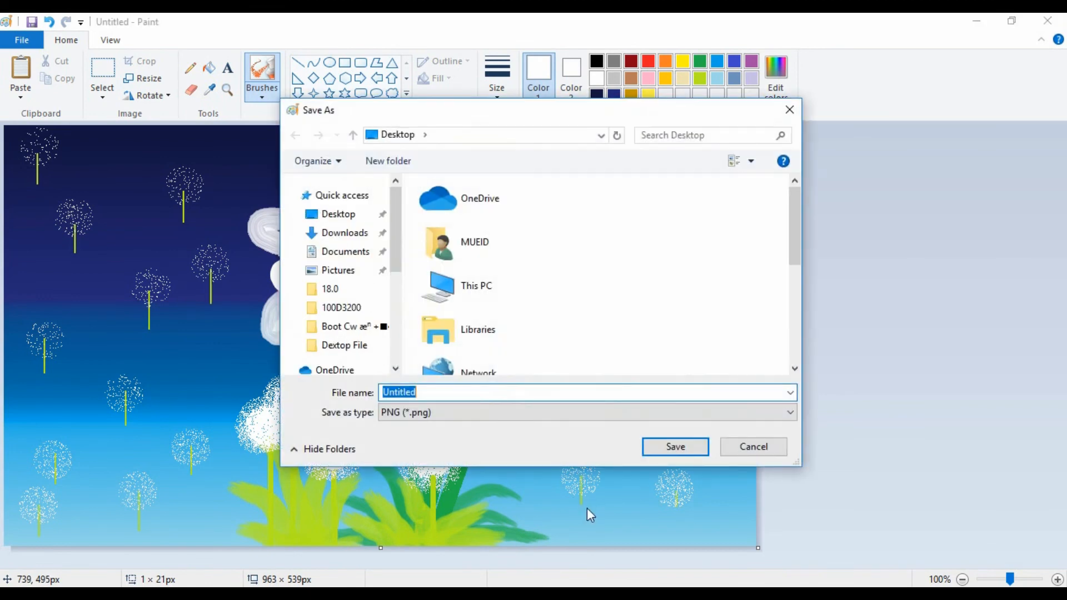